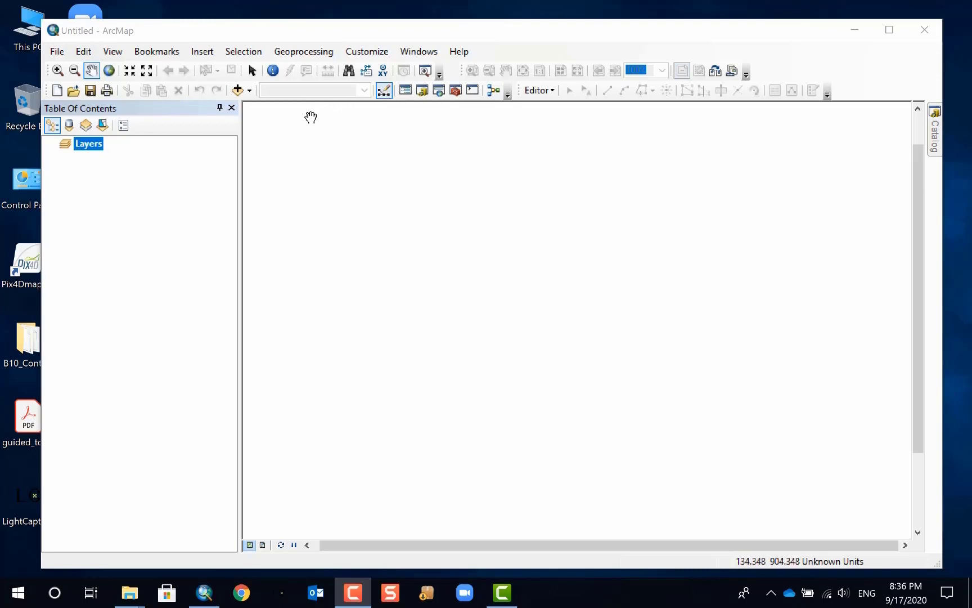
Step: Add CA_All_Counties.shp from the LA6111L Project_Distribution folder to the map
{"action": "left_click_drag", "start_coordinate": [352, 26], "coordinate": [342, 25]}
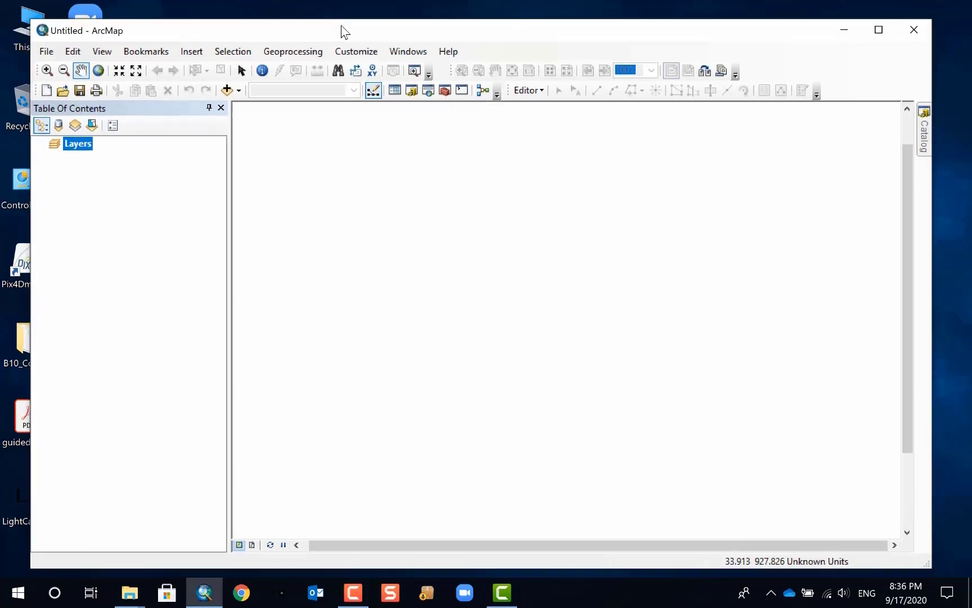
{"action": "left_click", "coordinate": [234, 90]}
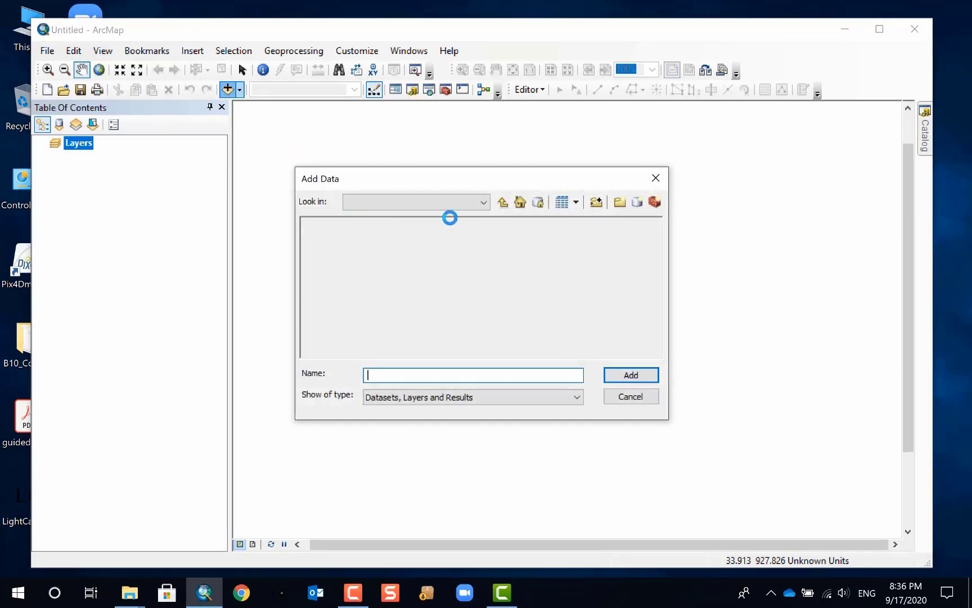
{"action": "left_click", "coordinate": [504, 201]}
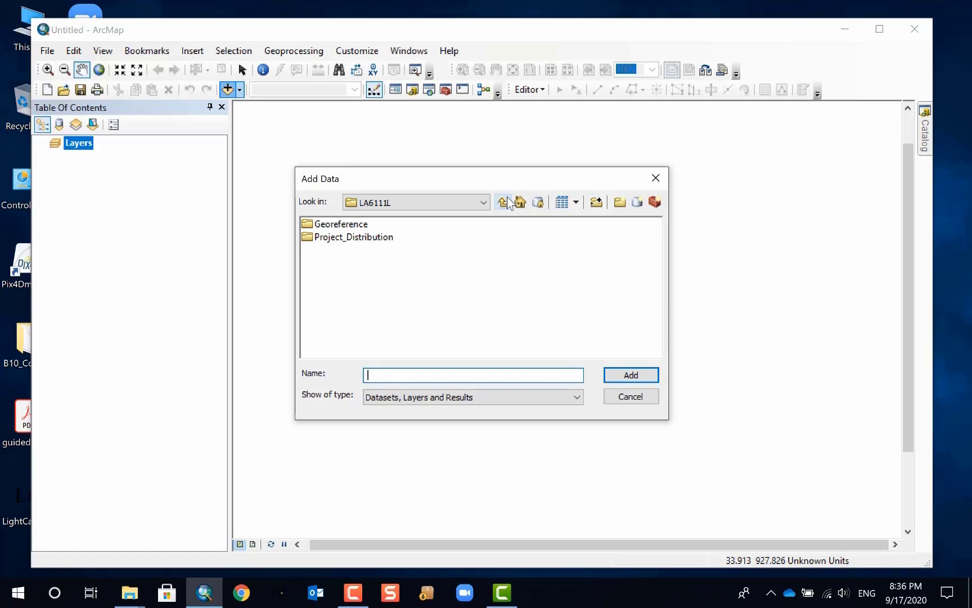
{"action": "double_click", "coordinate": [385, 239]}
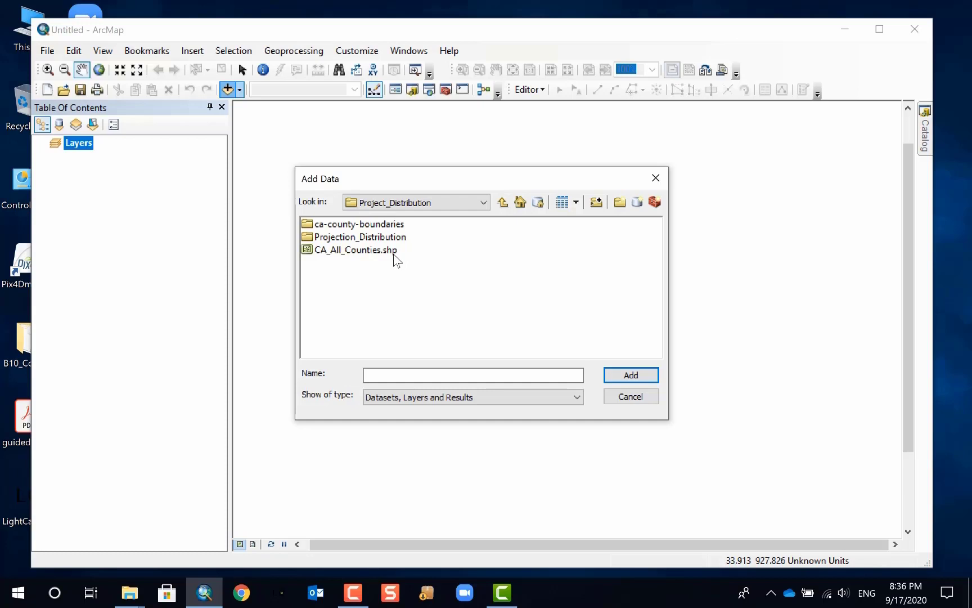
{"action": "double_click", "coordinate": [385, 236]}
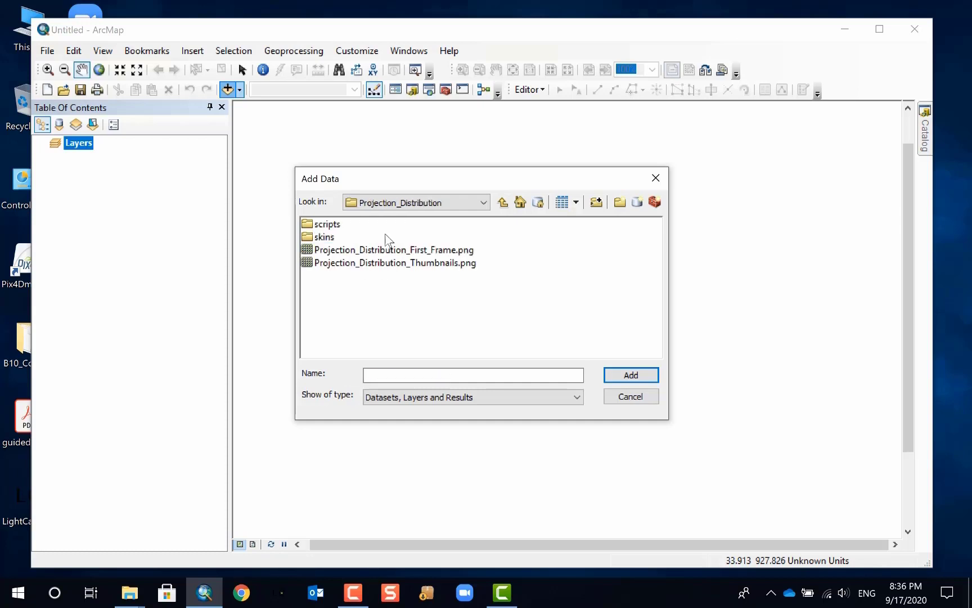
{"action": "left_click", "coordinate": [503, 201]}
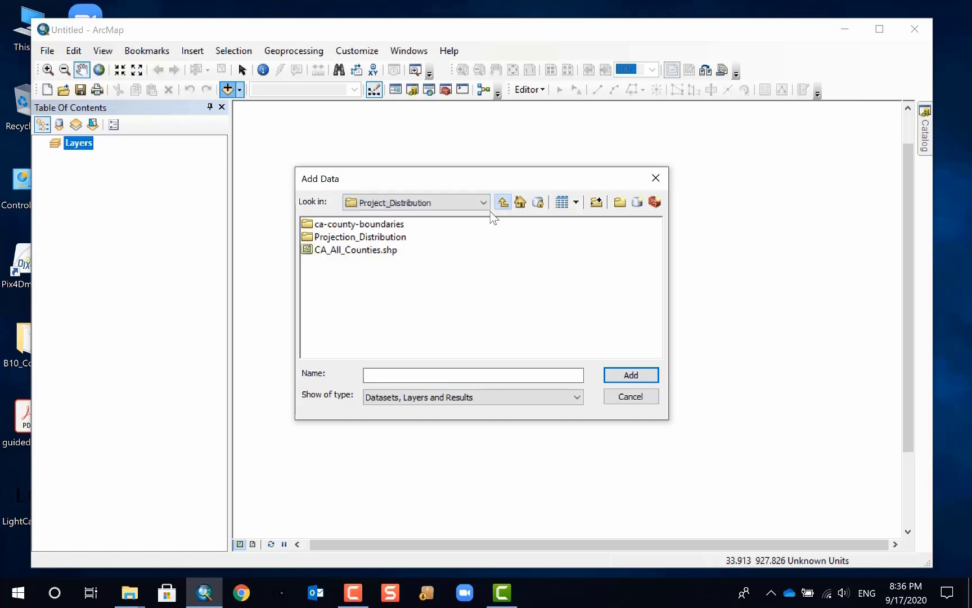
{"action": "left_click", "coordinate": [359, 251]}
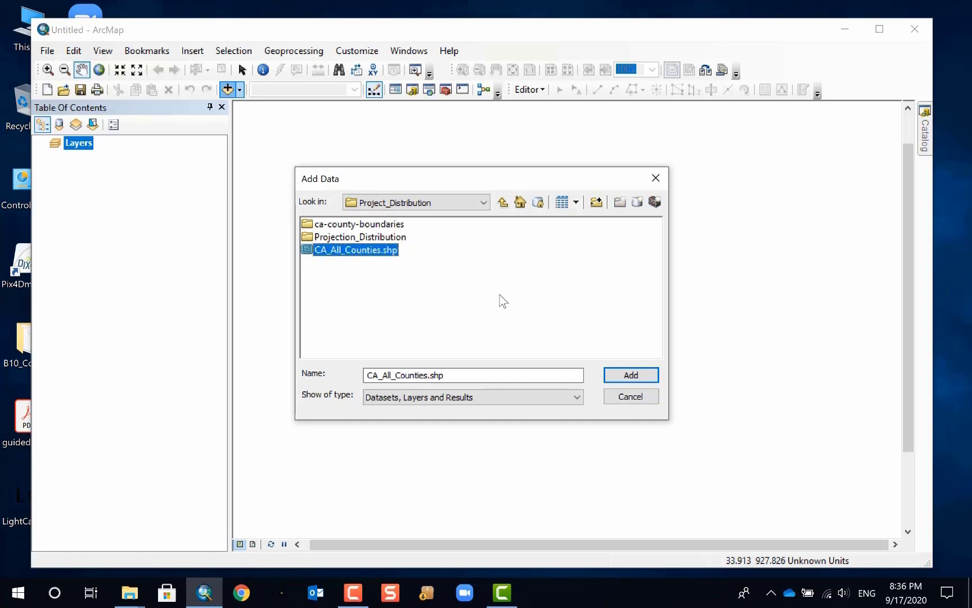
{"action": "left_click", "coordinate": [642, 375]}
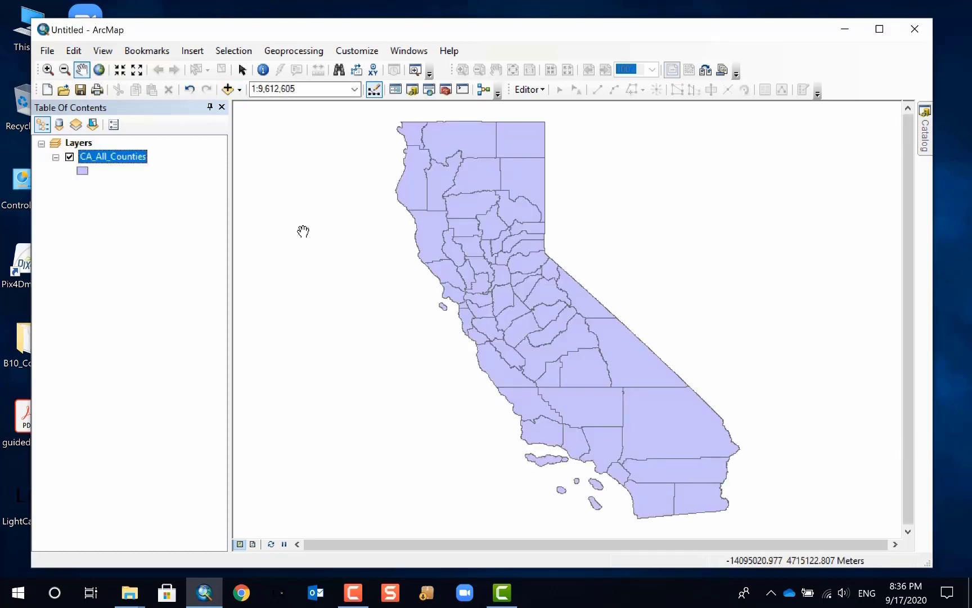
Step: In the Add Data browser, navigate back up to the LA6111L folder
{"action": "left_click", "coordinate": [241, 69]}
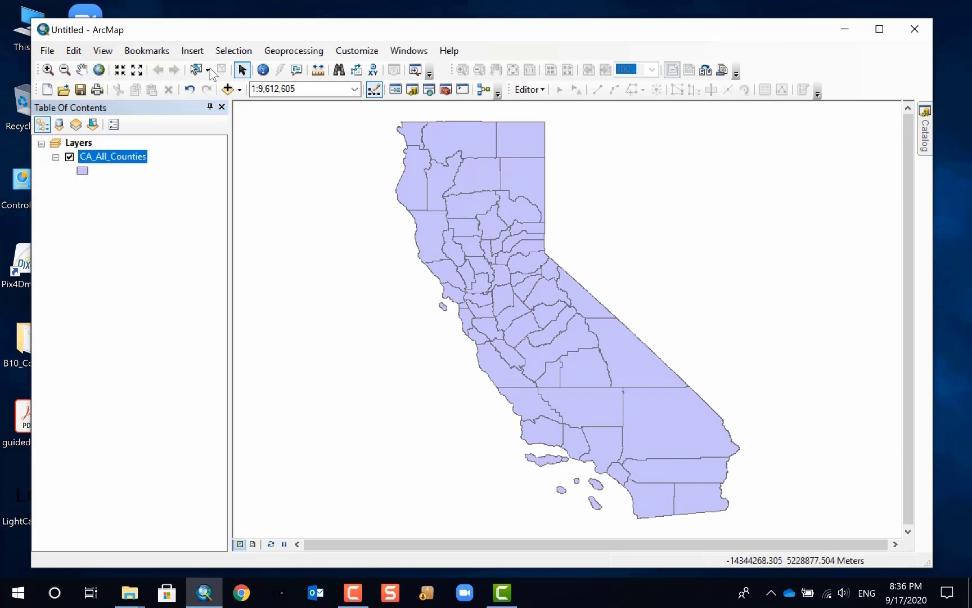
{"action": "left_click", "coordinate": [228, 88]}
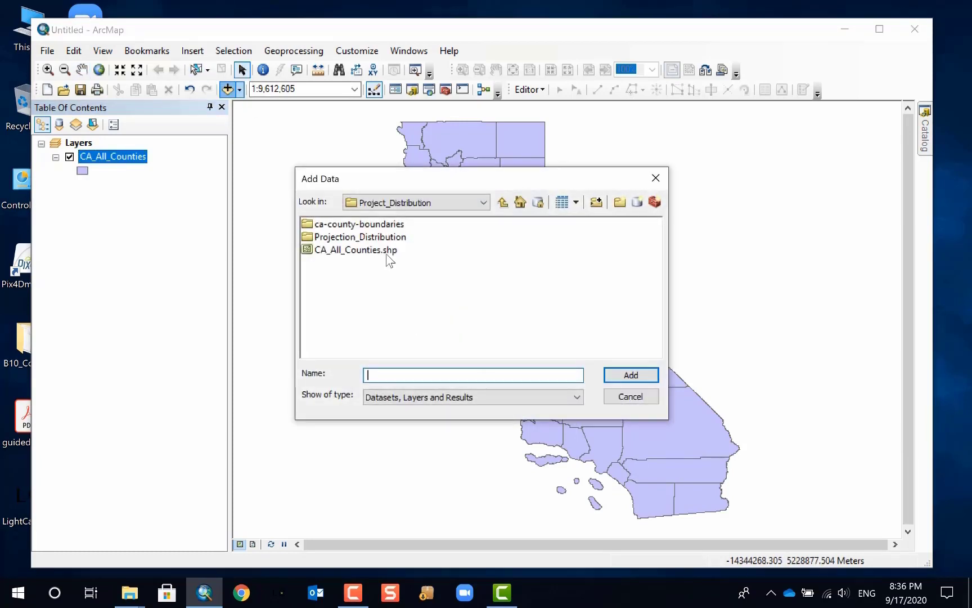
{"action": "double_click", "coordinate": [351, 238]}
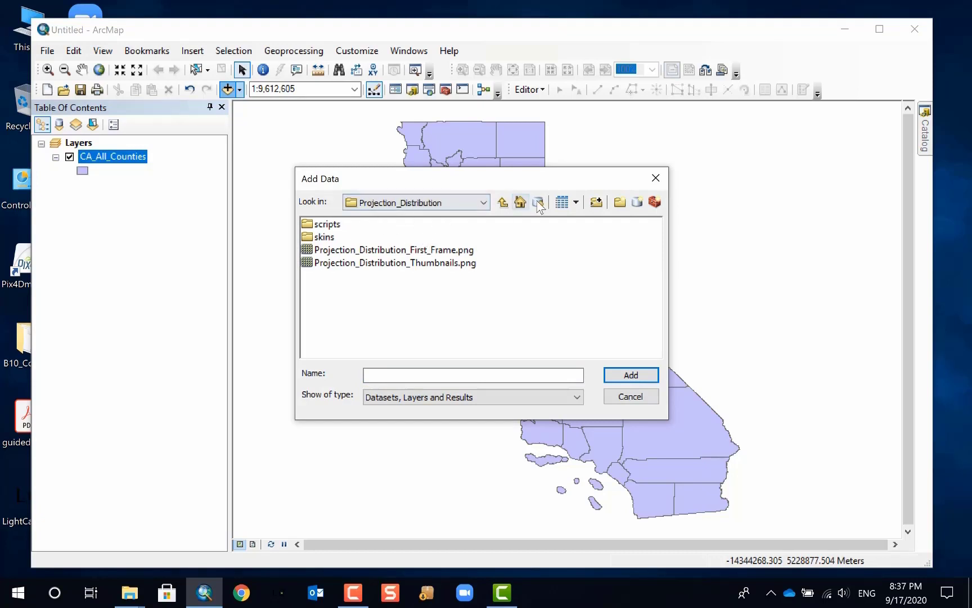
{"action": "left_click", "coordinate": [502, 203]}
{"action": "double_click", "coordinate": [352, 224]}
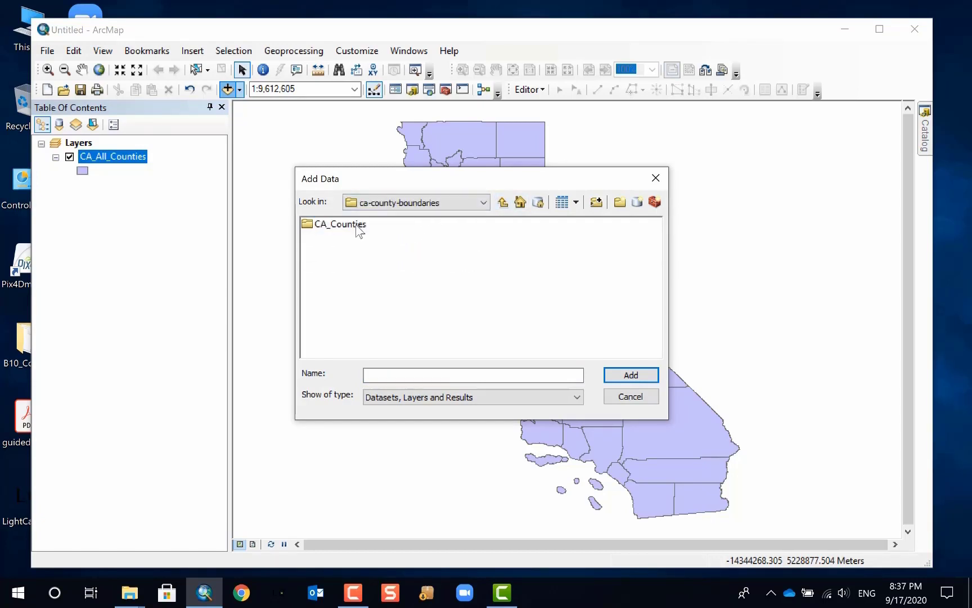
{"action": "left_click", "coordinate": [347, 225]}
{"action": "double_click", "coordinate": [347, 225]}
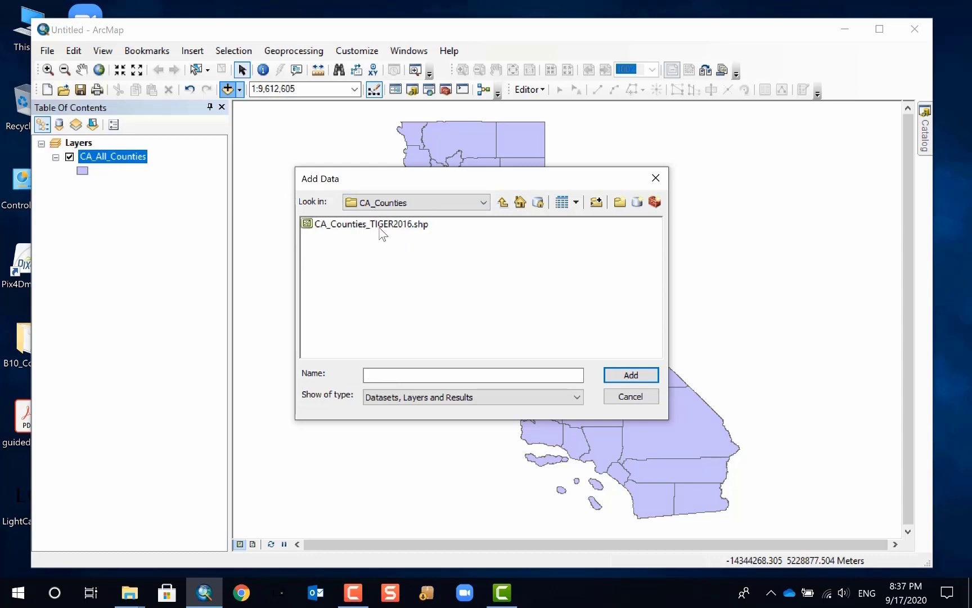
{"action": "left_click", "coordinate": [502, 202]}
{"action": "left_click", "coordinate": [503, 202]}
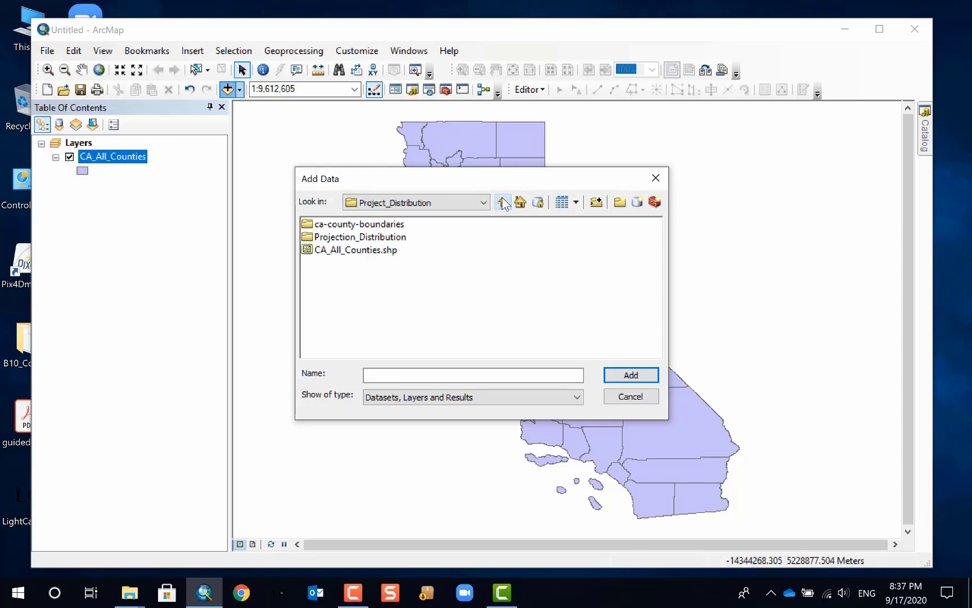
{"action": "left_click", "coordinate": [503, 202]}
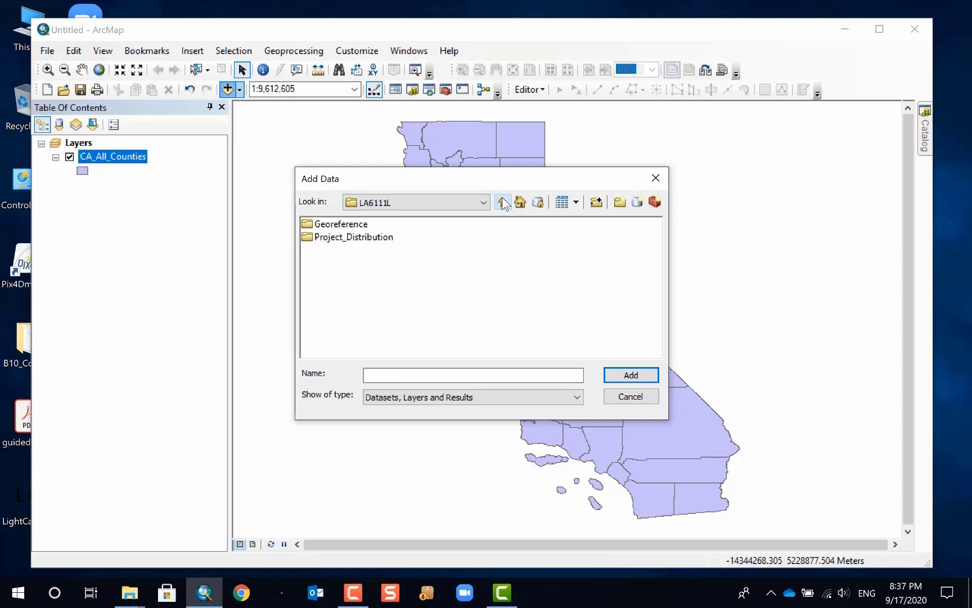
Step: Add 606_Precedents_2.shp from the Georeference folder and dismiss the coordinate system warning
{"action": "double_click", "coordinate": [355, 224]}
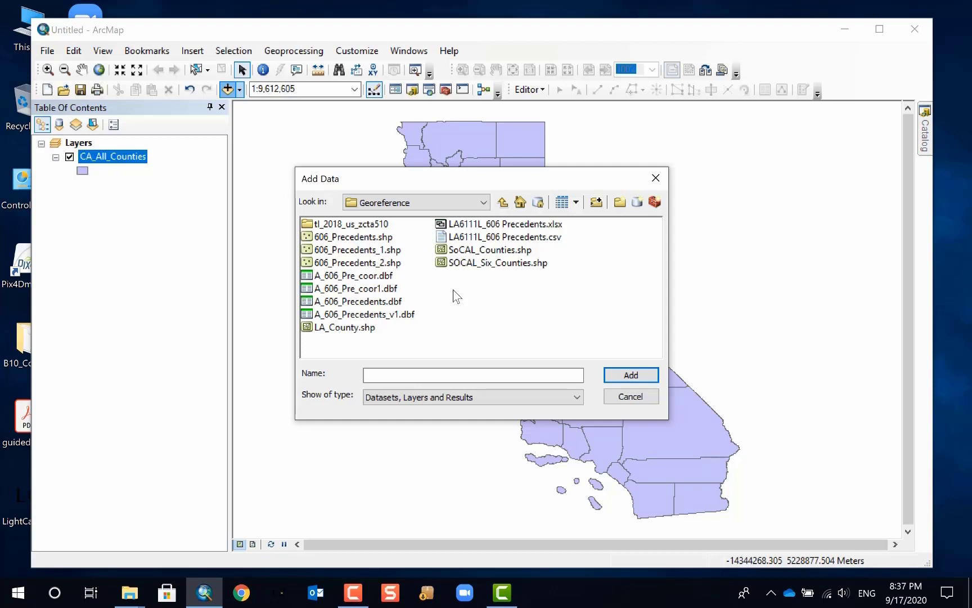
{"action": "left_click", "coordinate": [381, 263]}
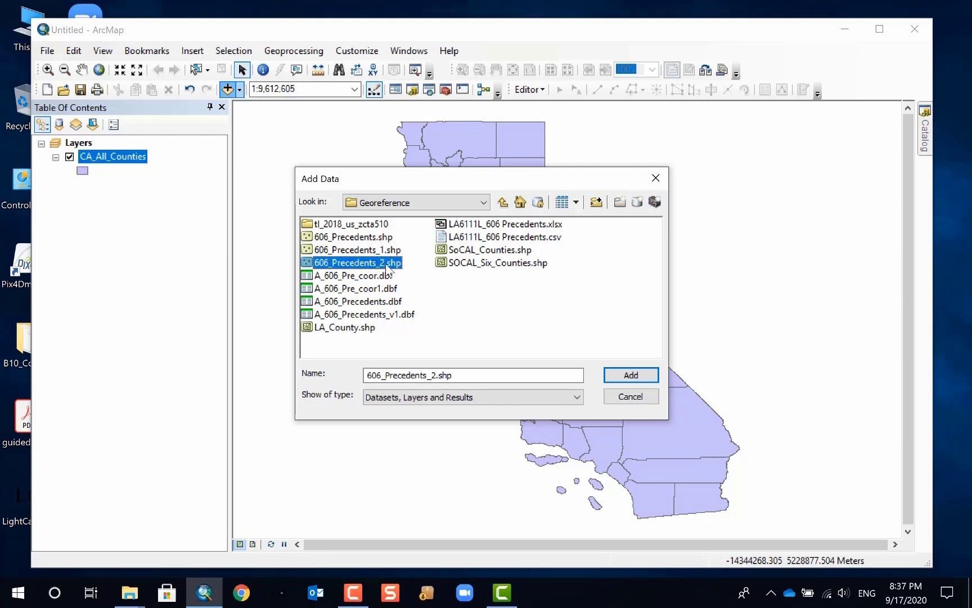
{"action": "left_click", "coordinate": [632, 375]}
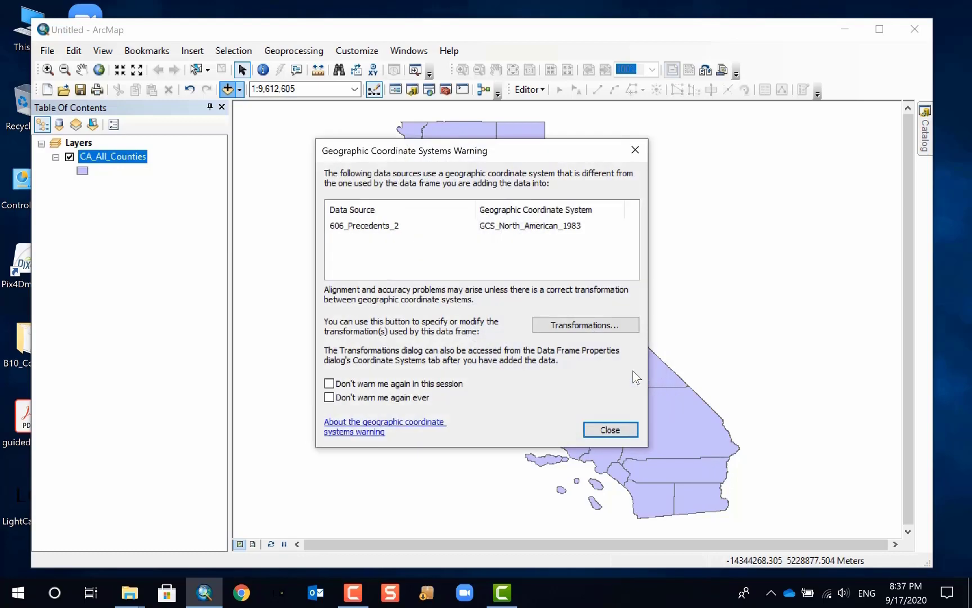
{"action": "left_click", "coordinate": [600, 432]}
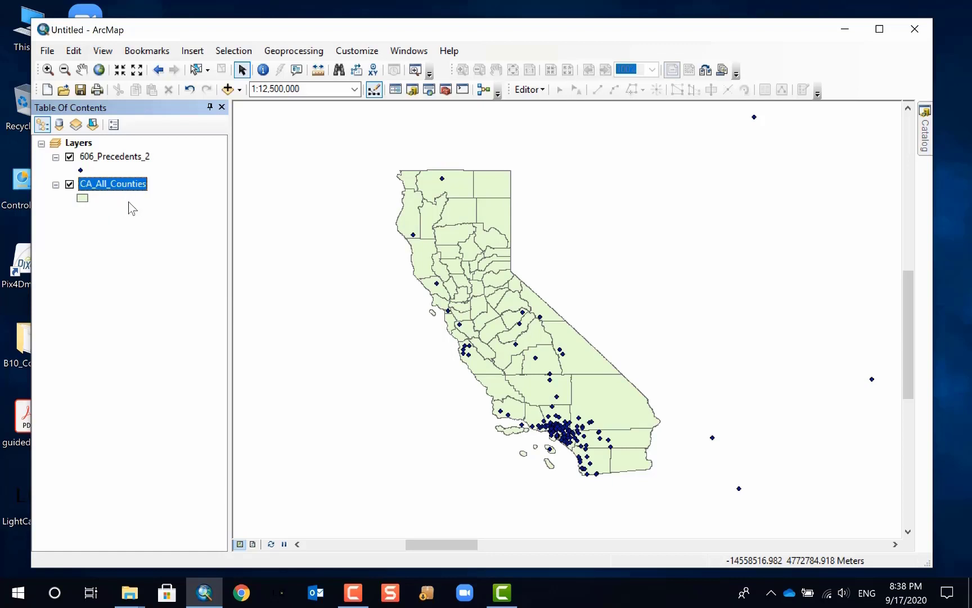
Step: Symbolize the 606_Precedents_2 points as pink Circle 1 markers at size 12
{"action": "left_click", "coordinate": [81, 170]}
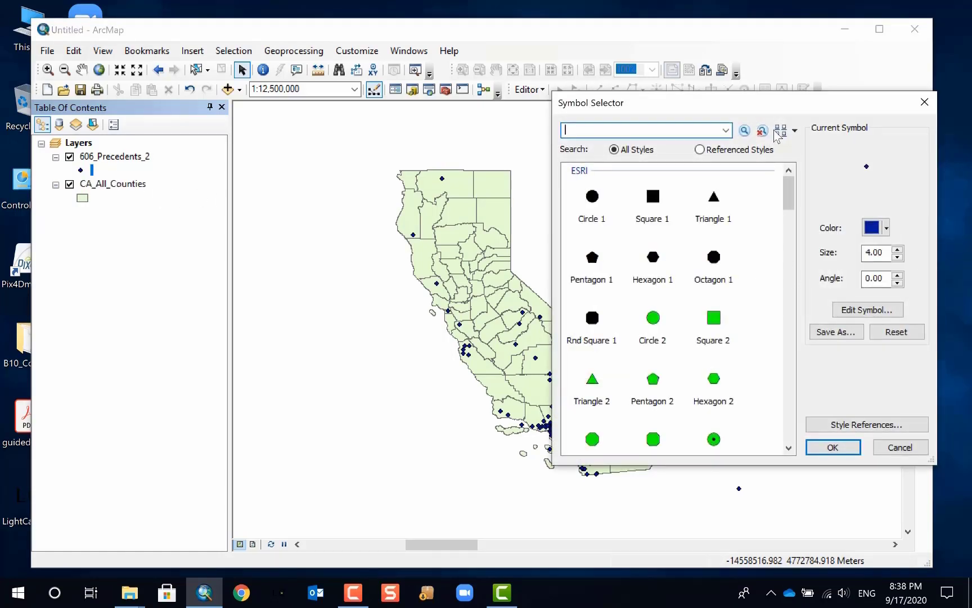
{"action": "left_click_drag", "start_coordinate": [759, 112], "coordinate": [564, 126]}
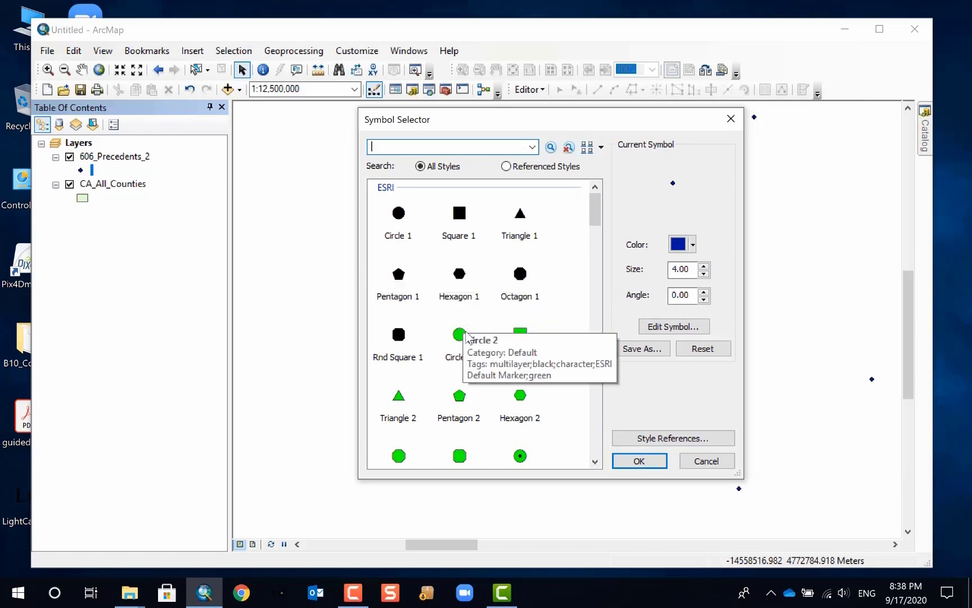
{"action": "left_click", "coordinate": [396, 216]}
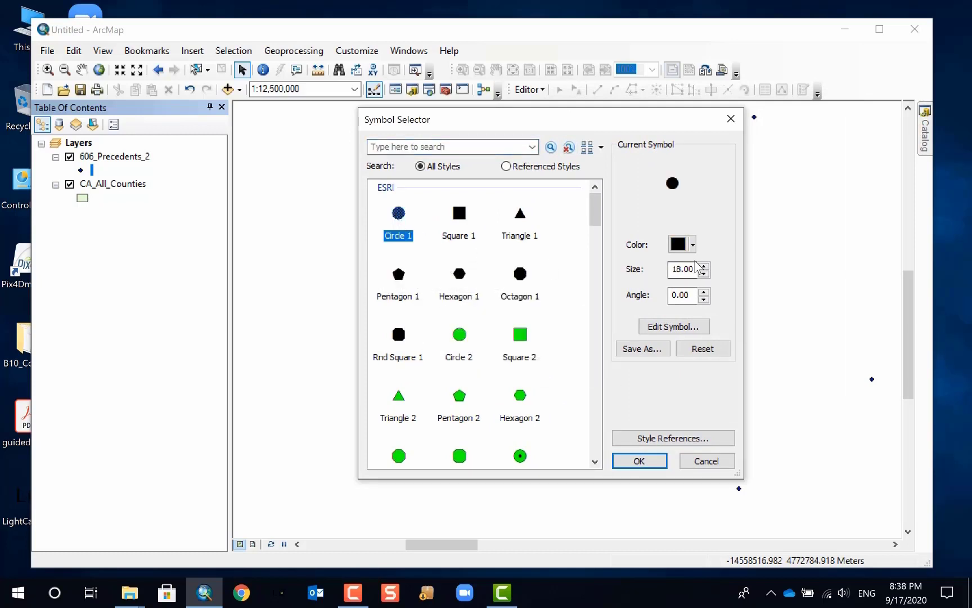
{"action": "left_click", "coordinate": [693, 245]}
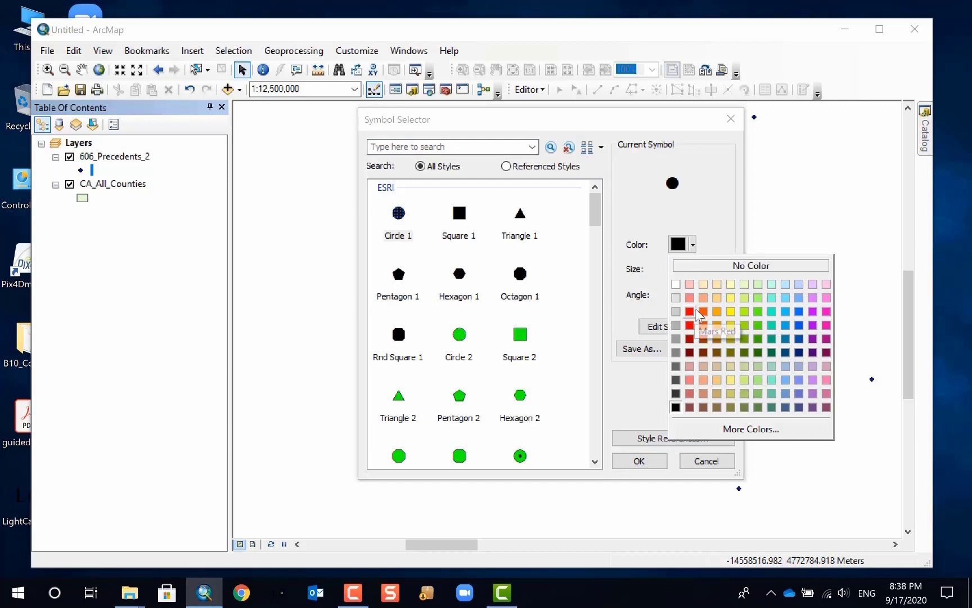
{"action": "left_click", "coordinate": [827, 298]}
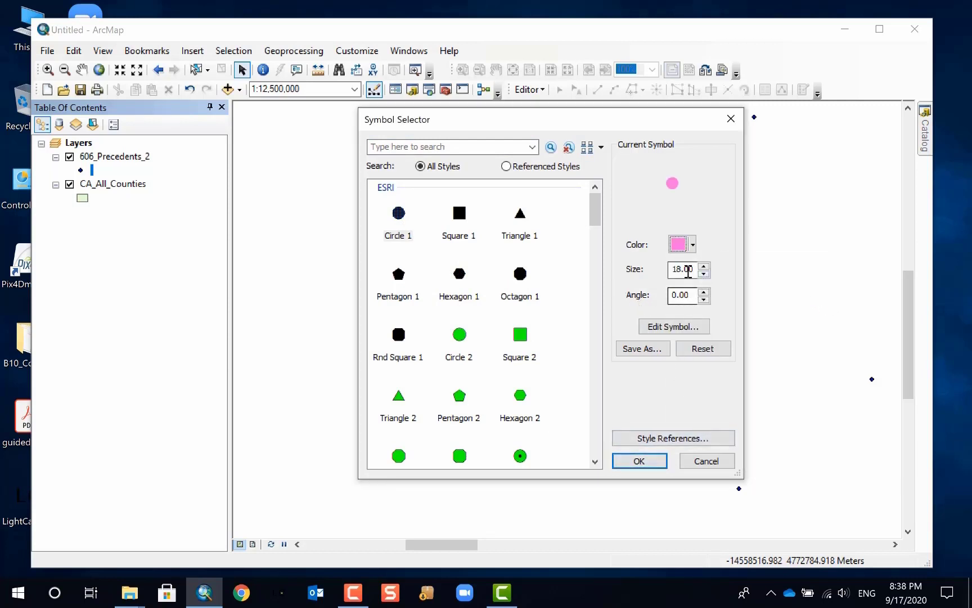
{"action": "left_click_drag", "start_coordinate": [681, 269], "coordinate": [637, 280]}
{"action": "type", "text": "12"}
{"action": "left_click", "coordinate": [635, 460]}
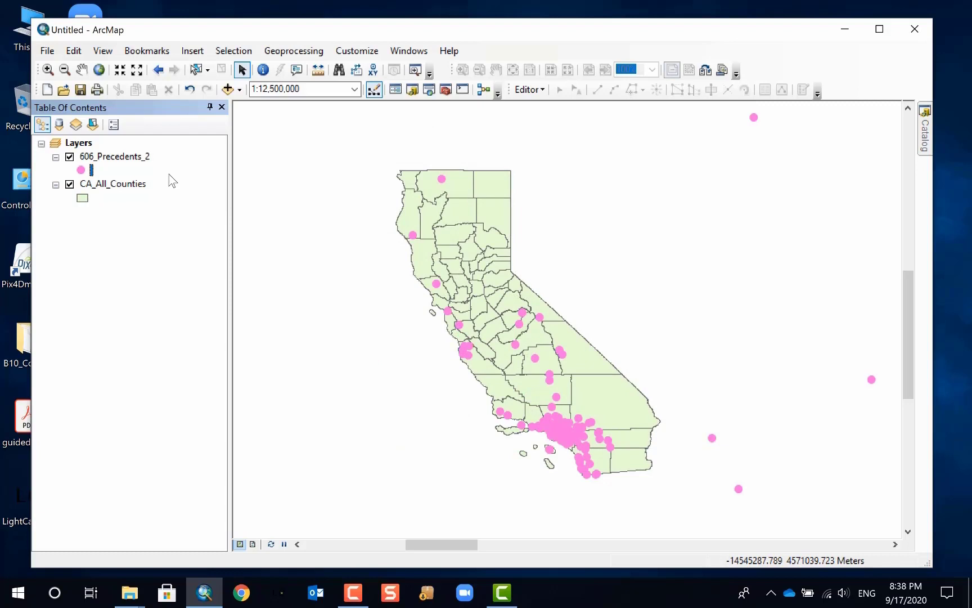
Step: Reduce the pink precedent circle markers to size 8
{"action": "left_click", "coordinate": [81, 170]}
{"action": "left_click", "coordinate": [691, 244]}
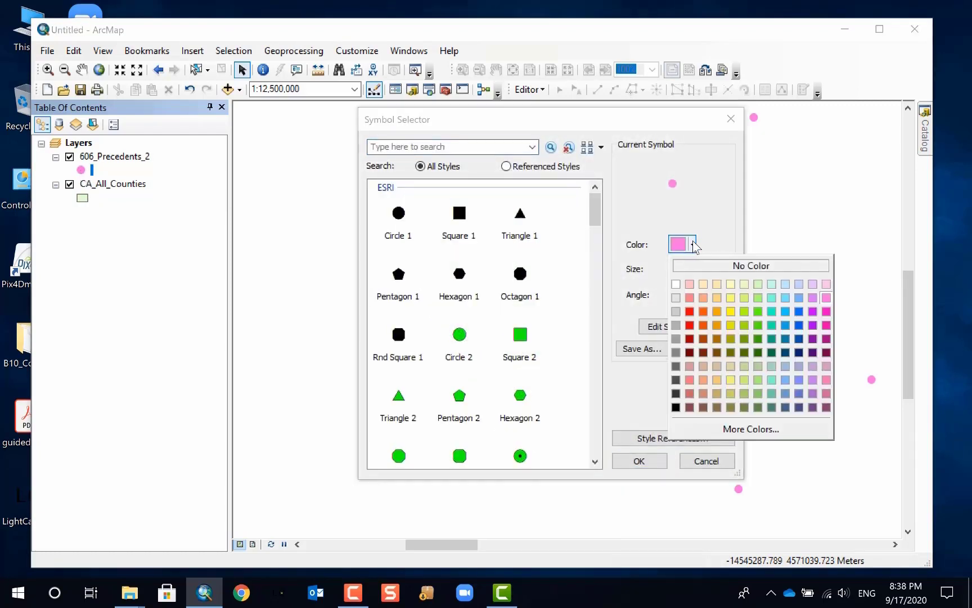
{"action": "key", "text": "Escape"}
{"action": "left_click_drag", "start_coordinate": [682, 269], "coordinate": [642, 263]}
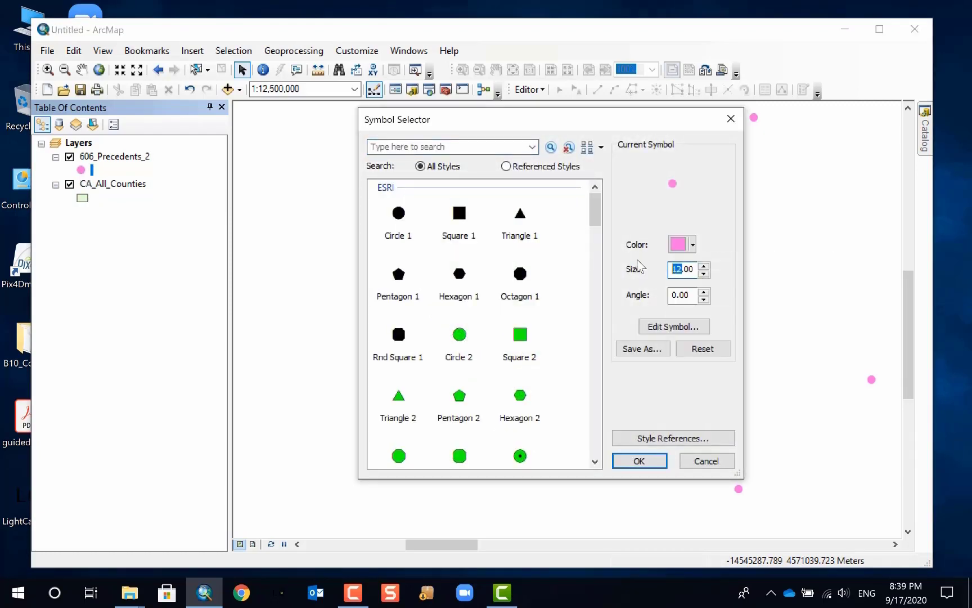
{"action": "type", "text": "8"}
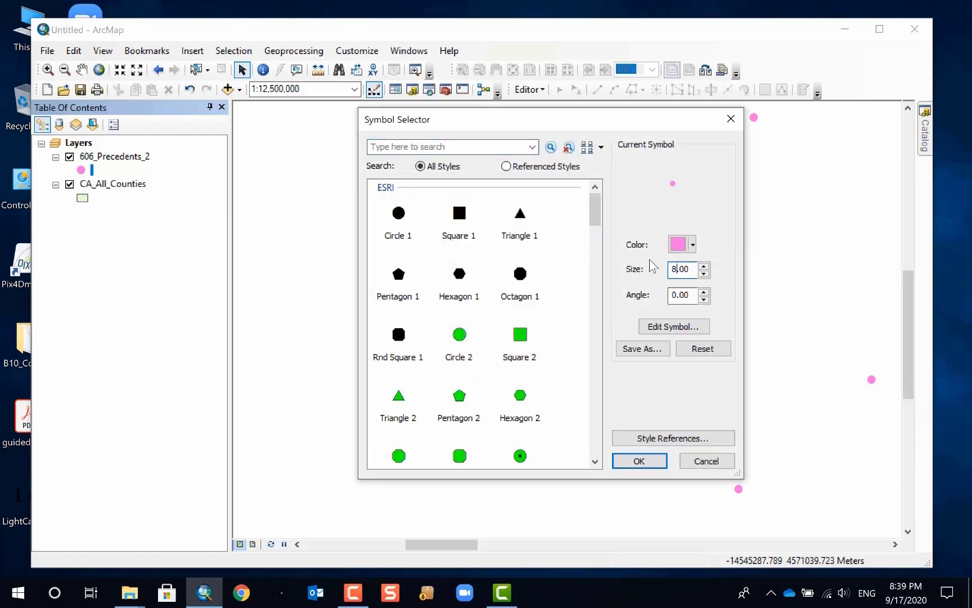
{"action": "left_click", "coordinate": [640, 461]}
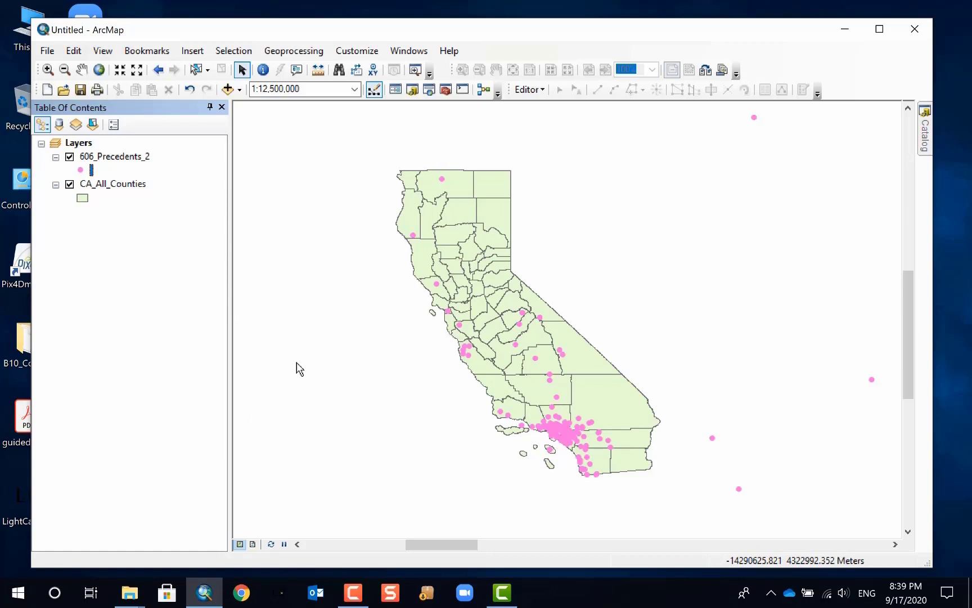
Step: Give the CA_All_Counties polygons no fill and label each county by name
{"action": "left_click", "coordinate": [82, 198]}
{"action": "left_click", "coordinate": [713, 251]}
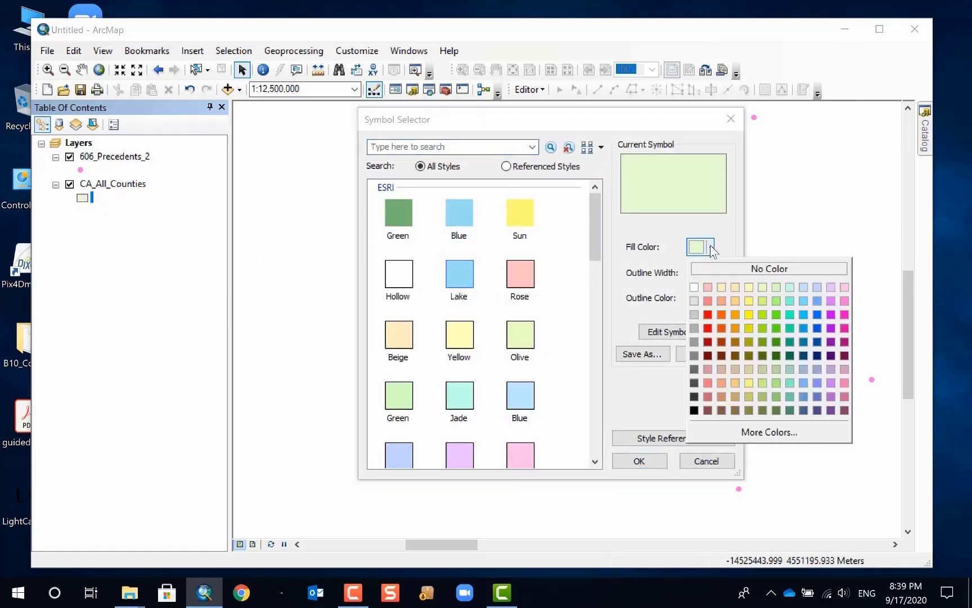
{"action": "left_click", "coordinate": [721, 271]}
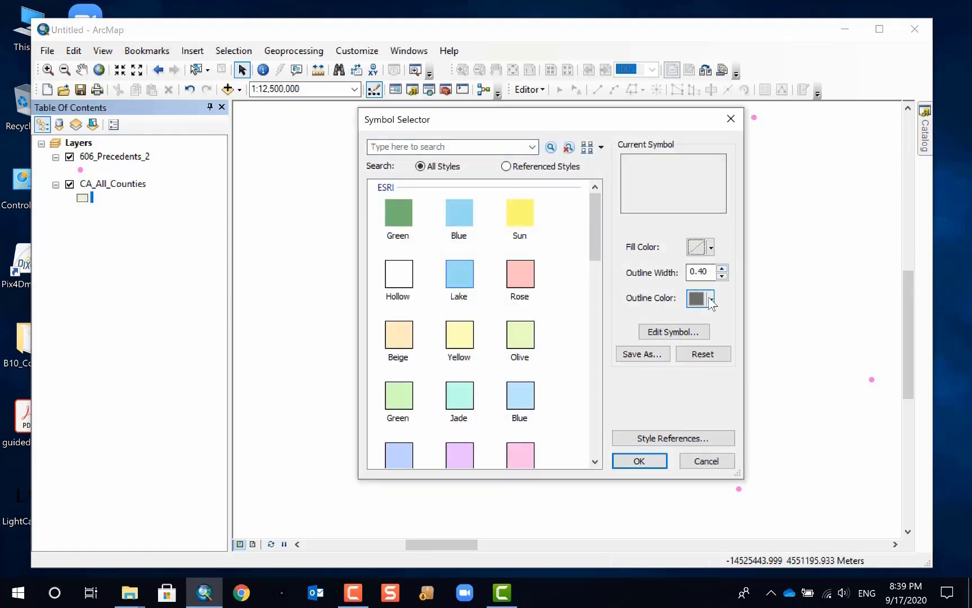
{"action": "left_click", "coordinate": [640, 460]}
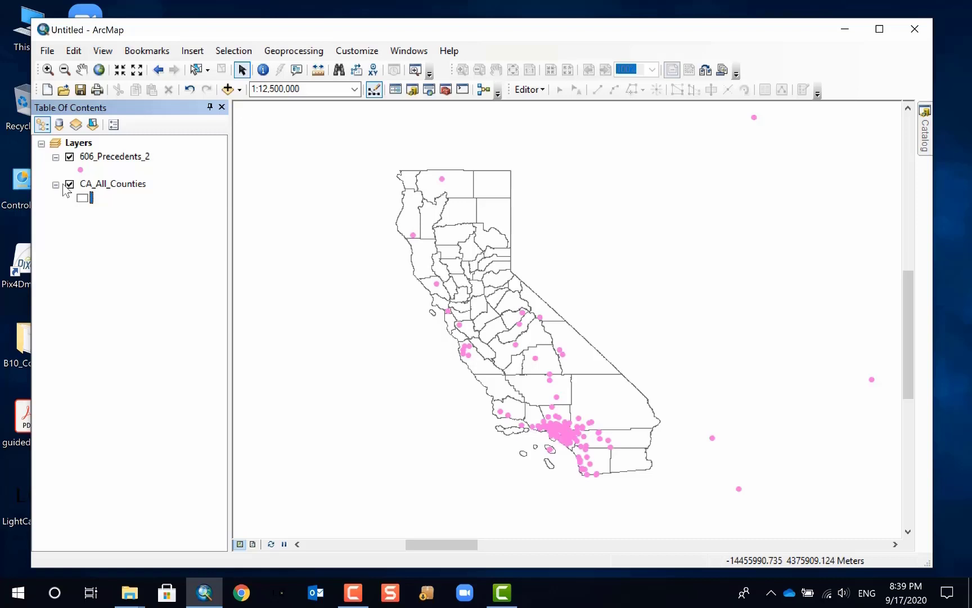
{"action": "right_click", "coordinate": [125, 190]}
{"action": "left_click", "coordinate": [186, 359]}
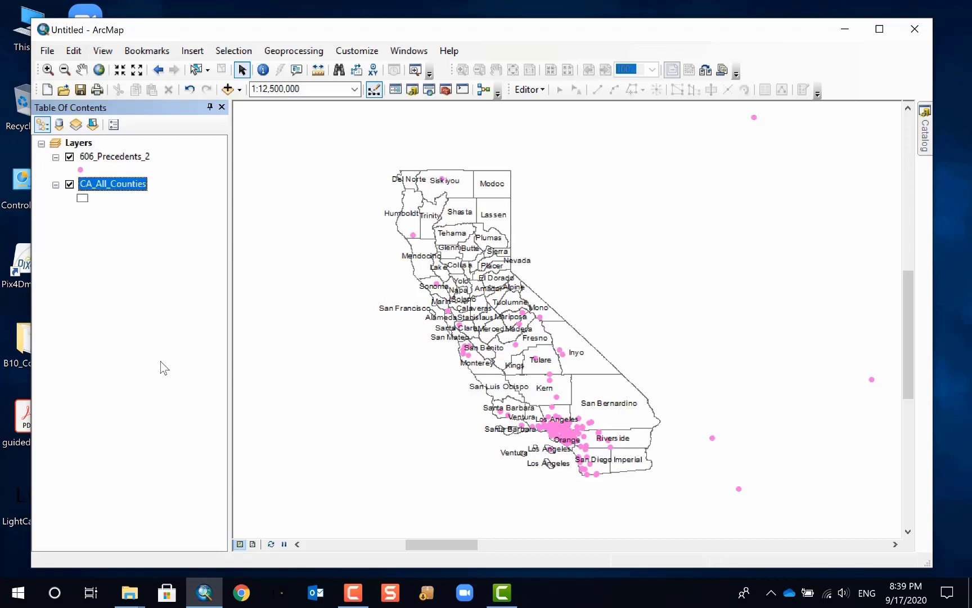
Step: Shrink the 606_Precedents_2 point symbols to size 5
{"action": "left_click", "coordinate": [80, 170]}
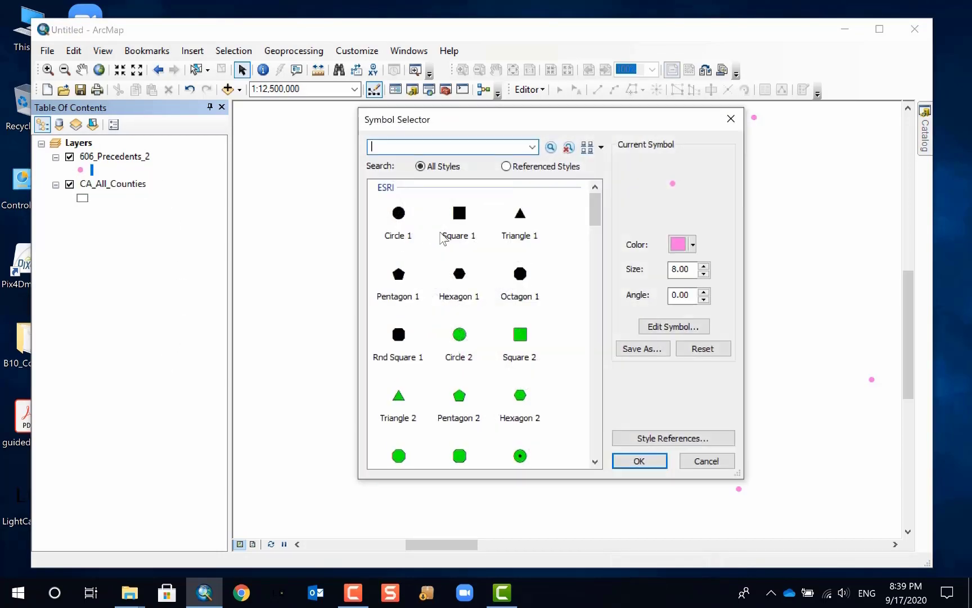
{"action": "double_click", "coordinate": [686, 269]}
{"action": "type", "text": "5"}
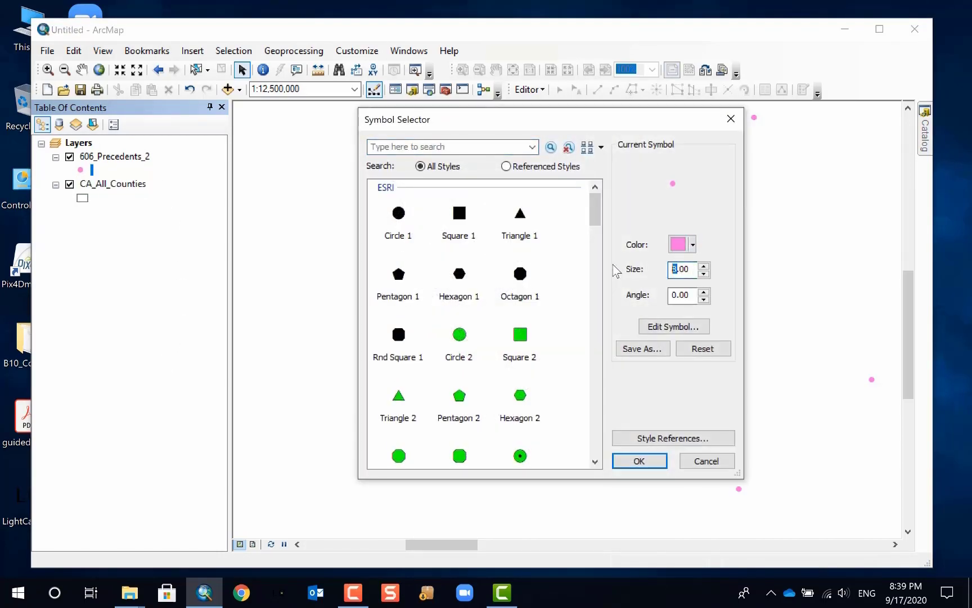
{"action": "left_click", "coordinate": [639, 462]}
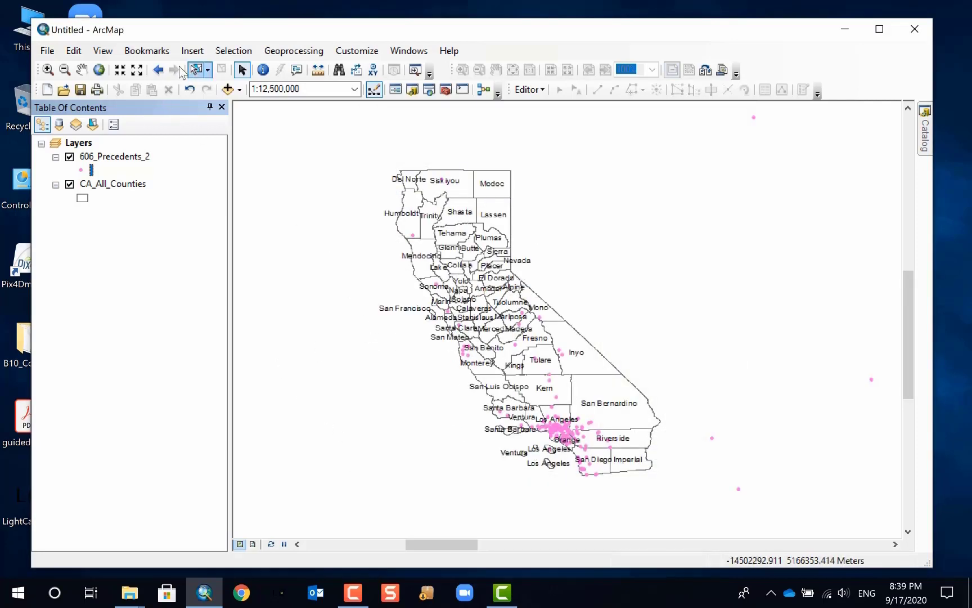
{"action": "left_click", "coordinate": [48, 69]}
Step: Zoom to a rectangle drawn around the state of California
{"action": "left_click_drag", "start_coordinate": [375, 153], "coordinate": [690, 490]}
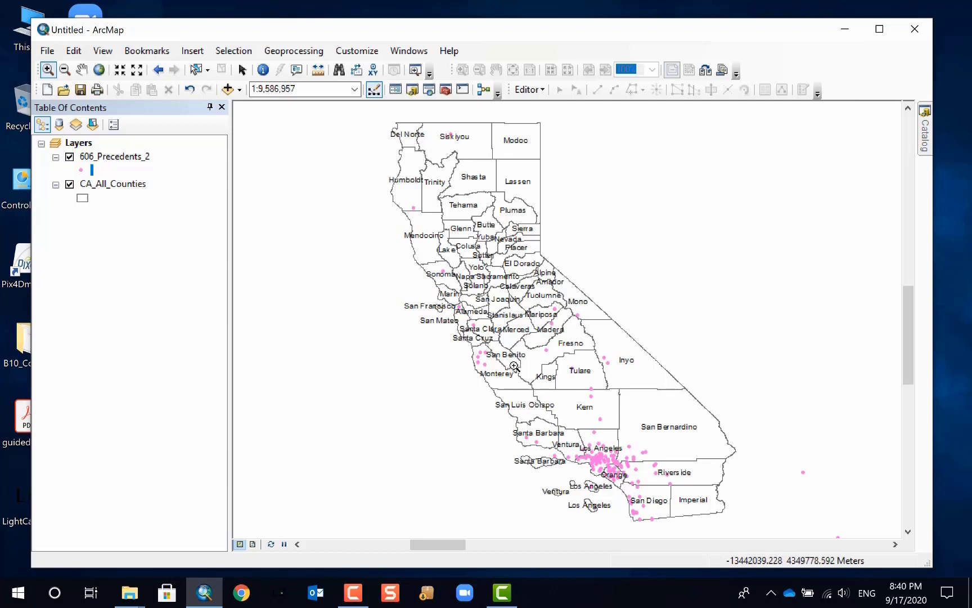
Step: Set the 606_Precedents_2 layer's Credits to '6111L Studio' in its General properties
{"action": "right_click", "coordinate": [124, 160]}
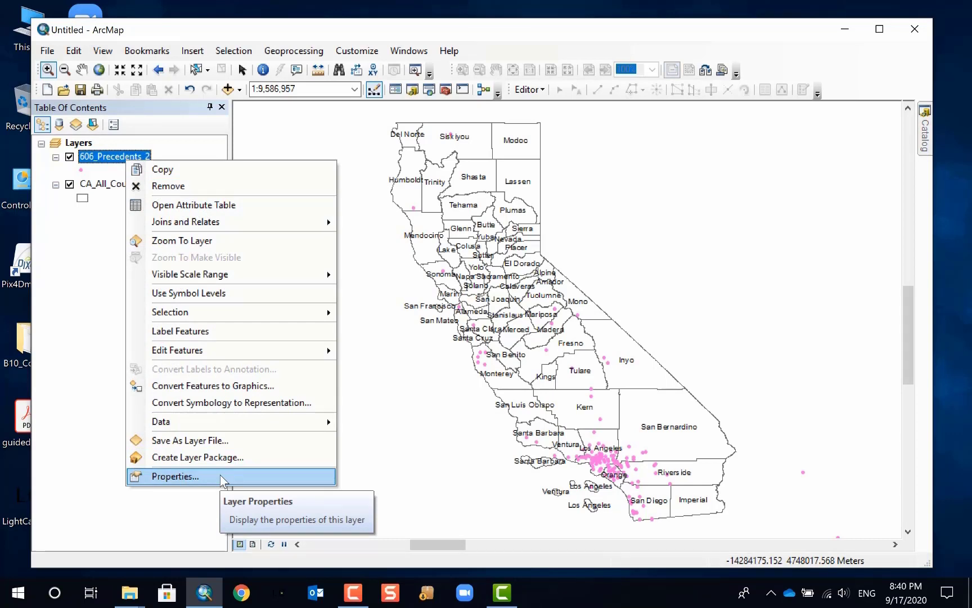
{"action": "left_click", "coordinate": [179, 476]}
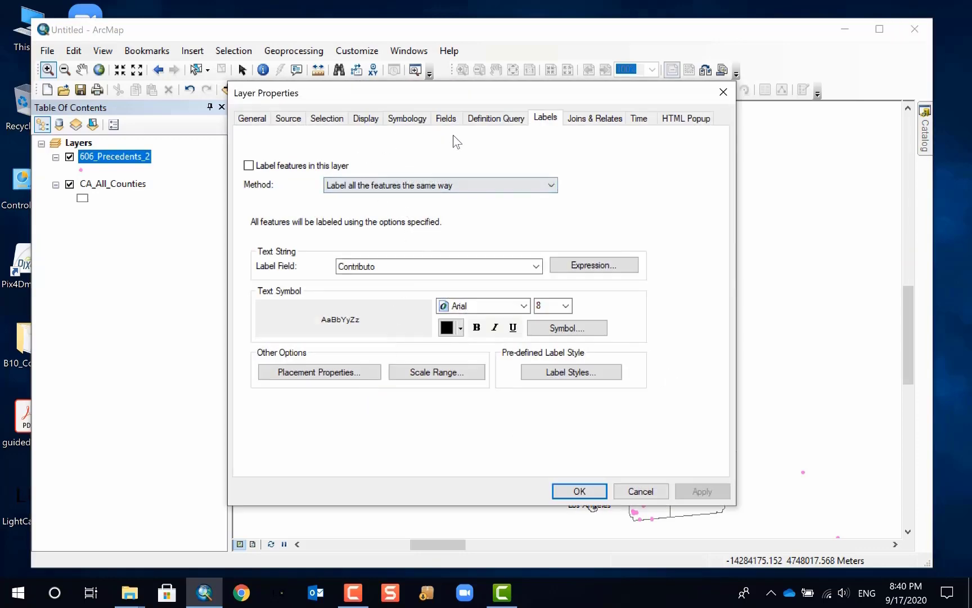
{"action": "left_click", "coordinate": [262, 119]}
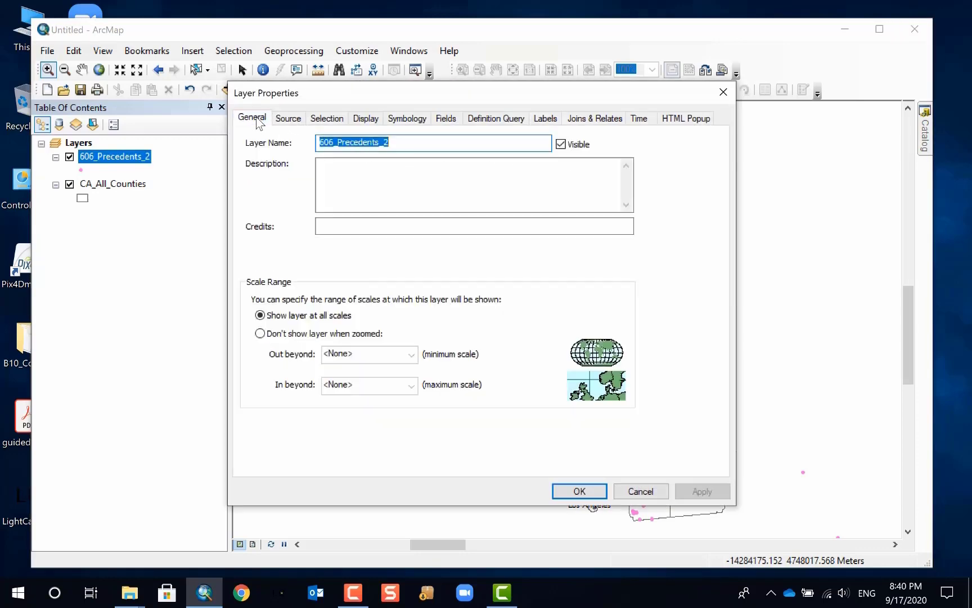
{"action": "left_click", "coordinate": [397, 209]}
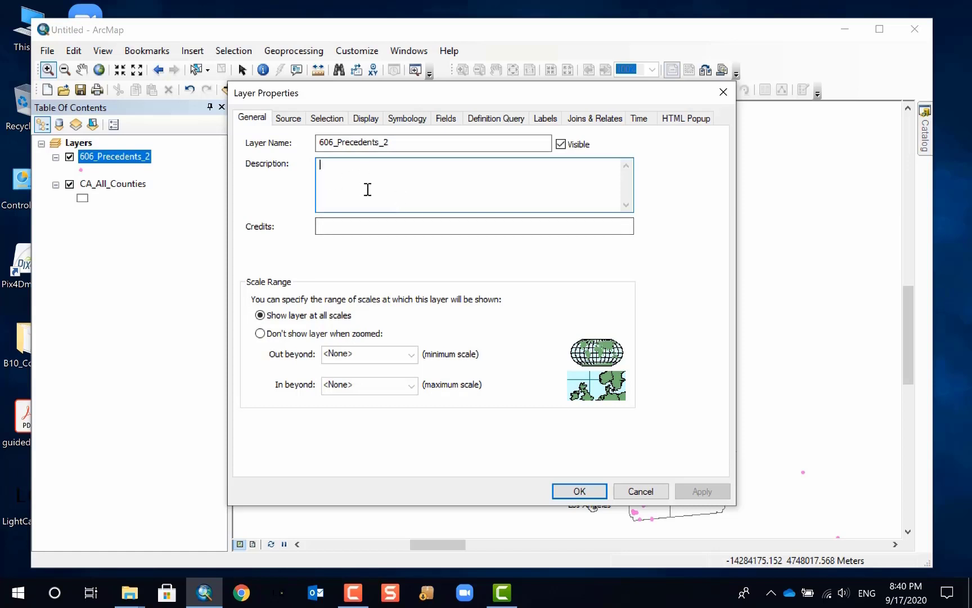
{"action": "left_click", "coordinate": [349, 225]}
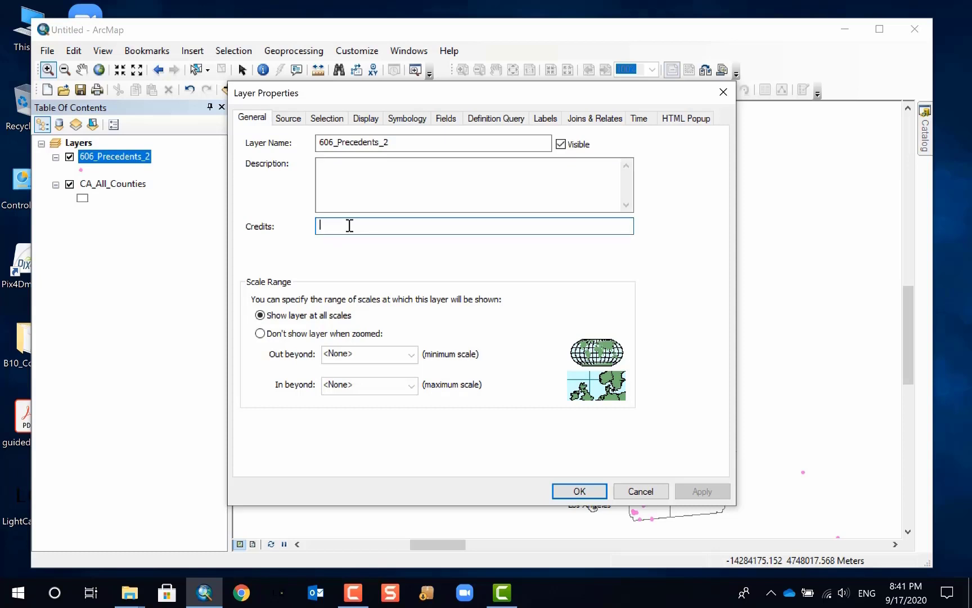
{"action": "type", "text": "6"}
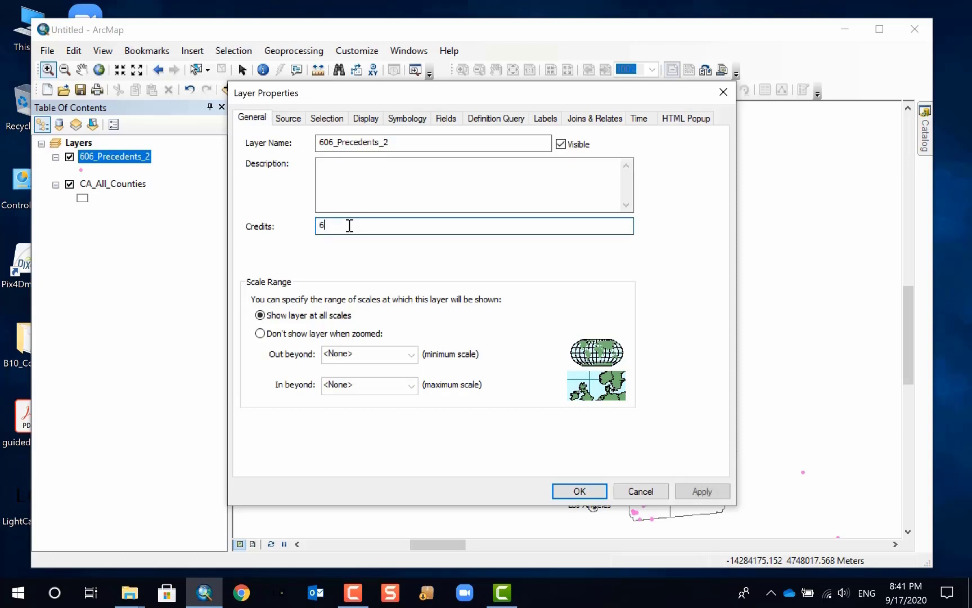
{"action": "type", "text": "111L Studio"}
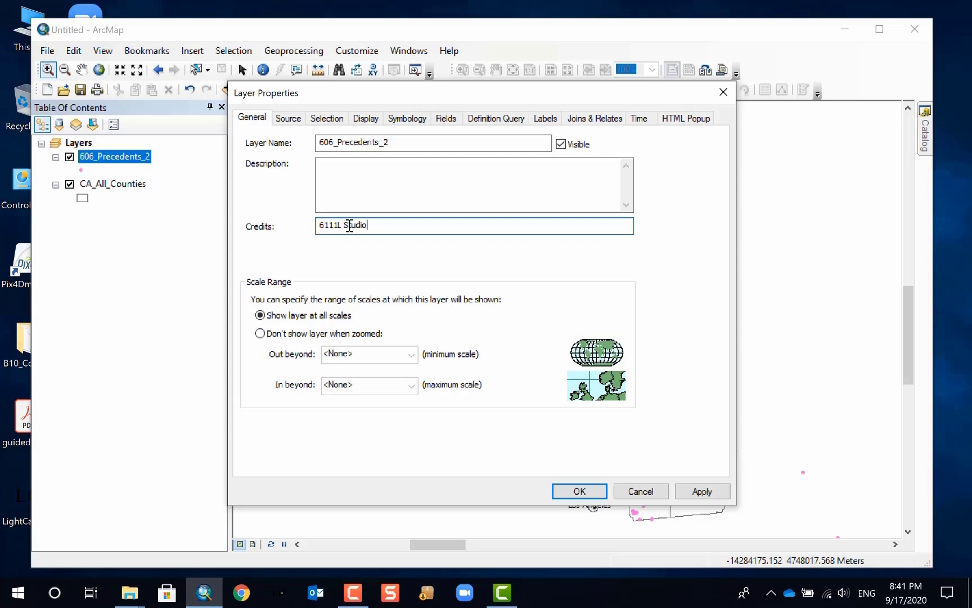
Step: Describe the layer as the precedent database and locations of previous 606 projects, then save
{"action": "left_click", "coordinate": [375, 194]}
{"action": "type", "text": "T"}
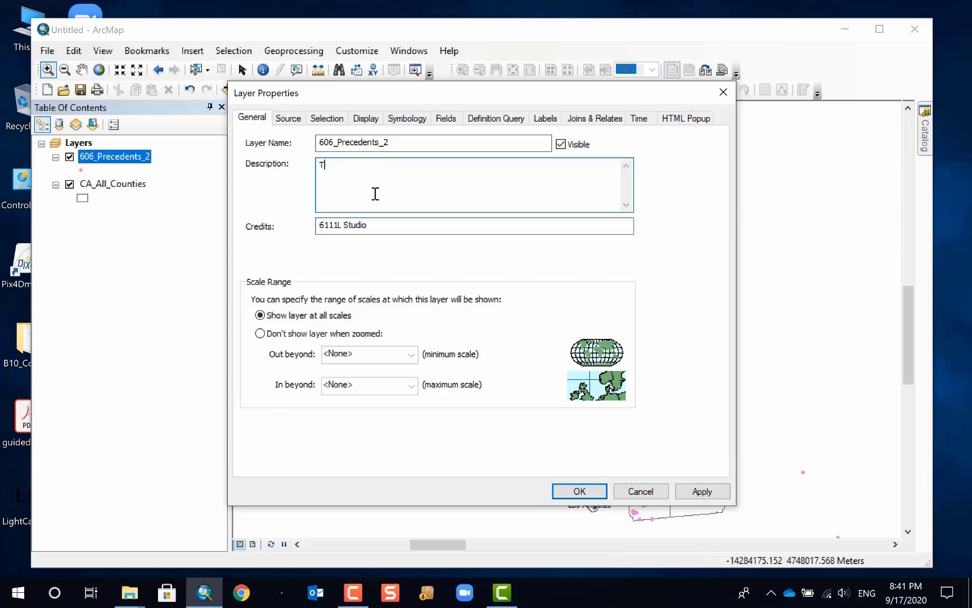
{"action": "type", "text": "his layer contains the precede"}
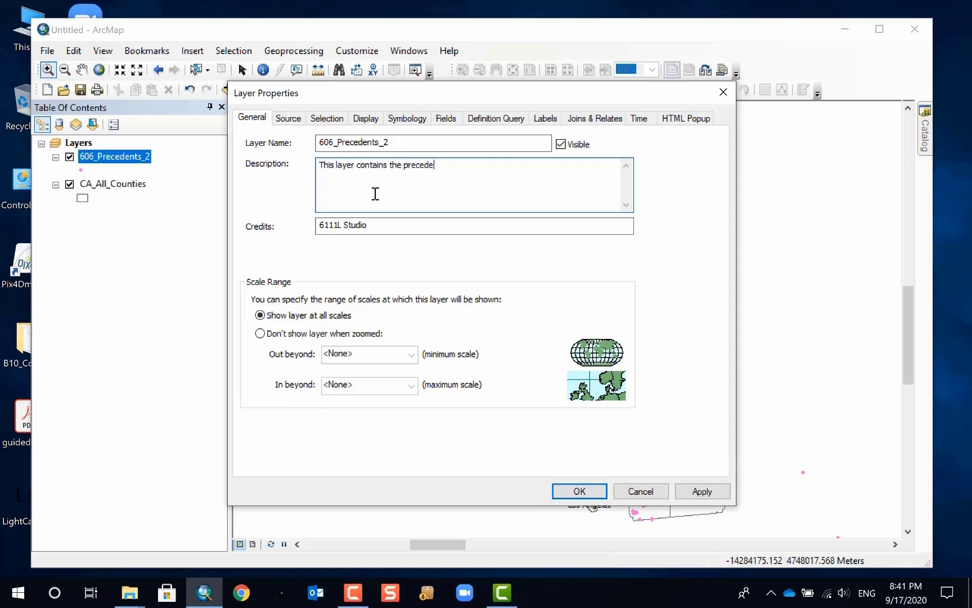
{"action": "type", "text": "nt data base and the location of"}
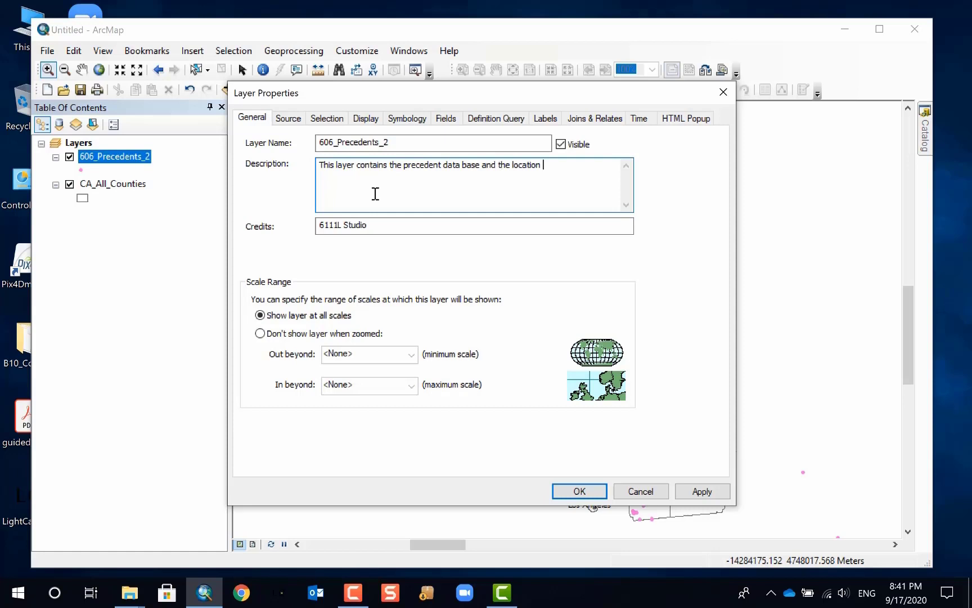
{"action": "key", "text": "BackSpace"}
{"action": "key", "text": "BackSpace"}
{"action": "key", "text": "BackSpace"}
{"action": "type", "text": "s of the previous 606 projects"}
{"action": "key", "text": "BackSpace"}
{"action": "key", "text": "BackSpace"}
{"action": "key", "text": "BackSpace"}
{"action": "type", "text": "ct."}
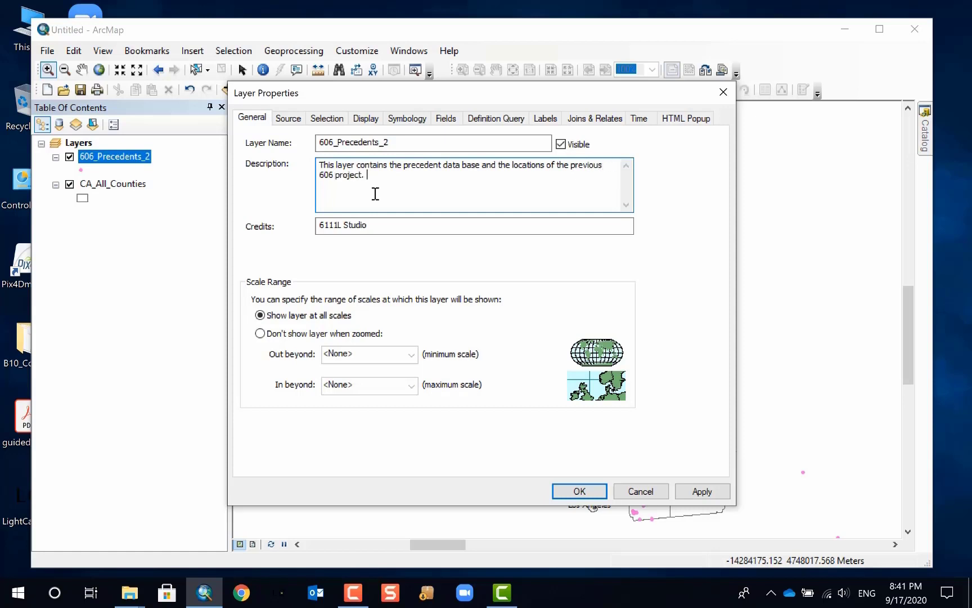
{"action": "left_click", "coordinate": [580, 491]}
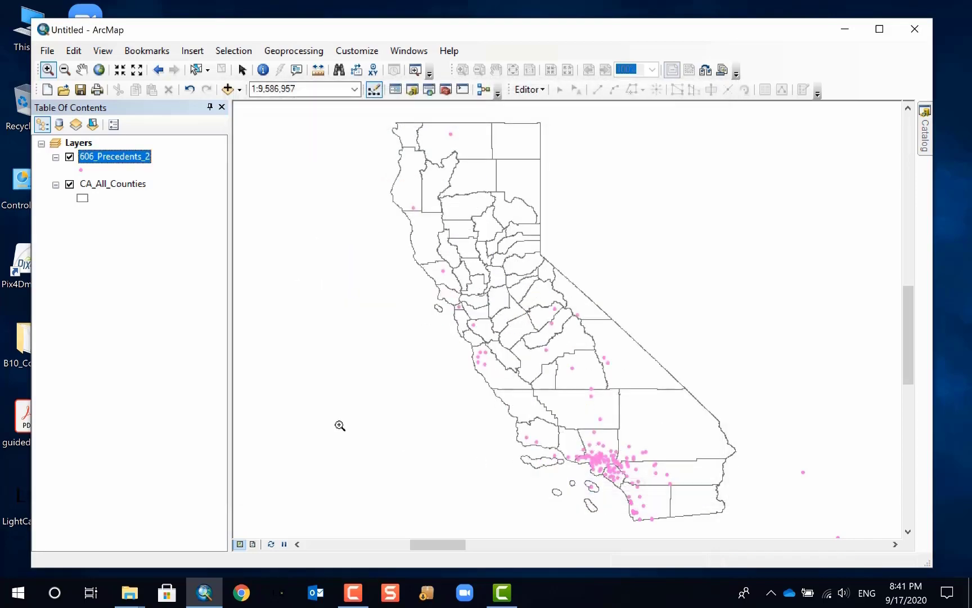
Step: Enter 'Counties boundaries for California' as the CA_All_Counties layer description
{"action": "right_click", "coordinate": [106, 188]}
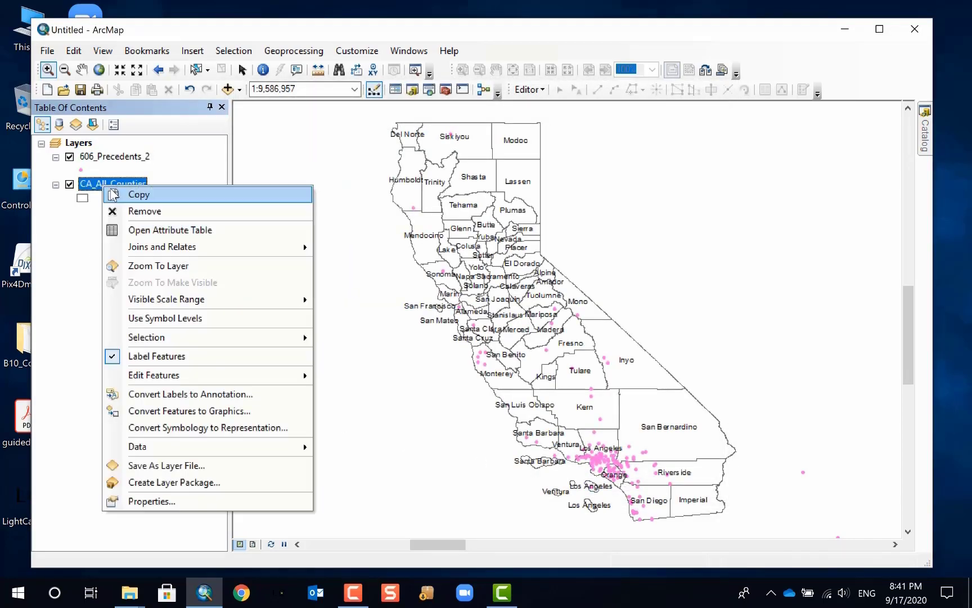
{"action": "left_click", "coordinate": [172, 501]}
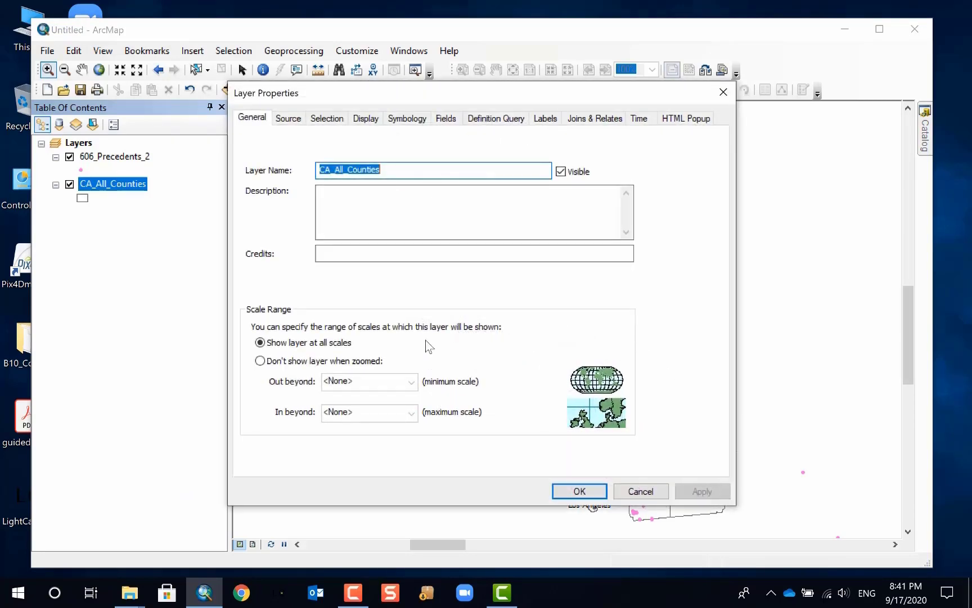
{"action": "left_click", "coordinate": [363, 201]}
{"action": "left_click", "coordinate": [359, 170]}
{"action": "left_click", "coordinate": [378, 213]}
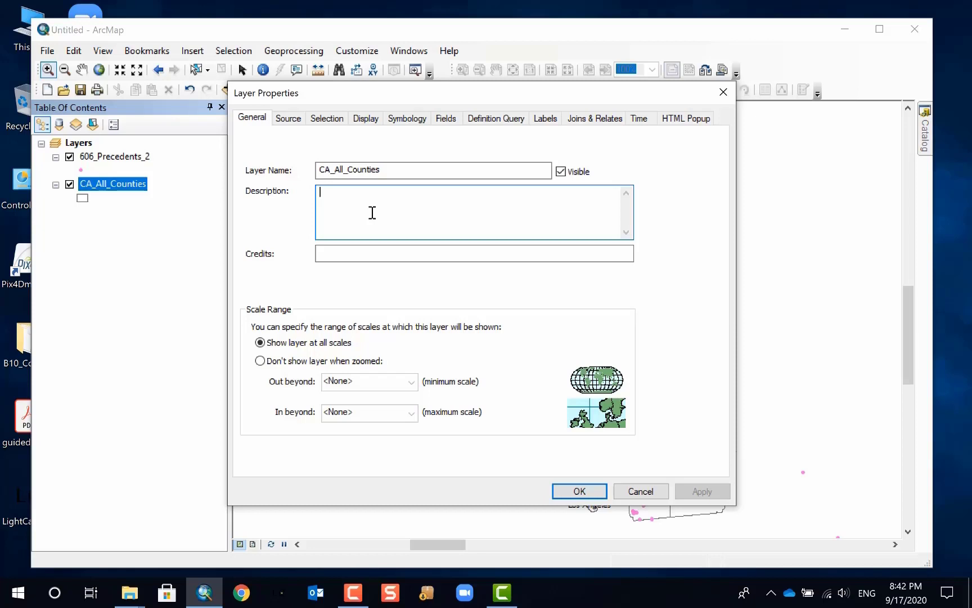
{"action": "type", "text": "Count"}
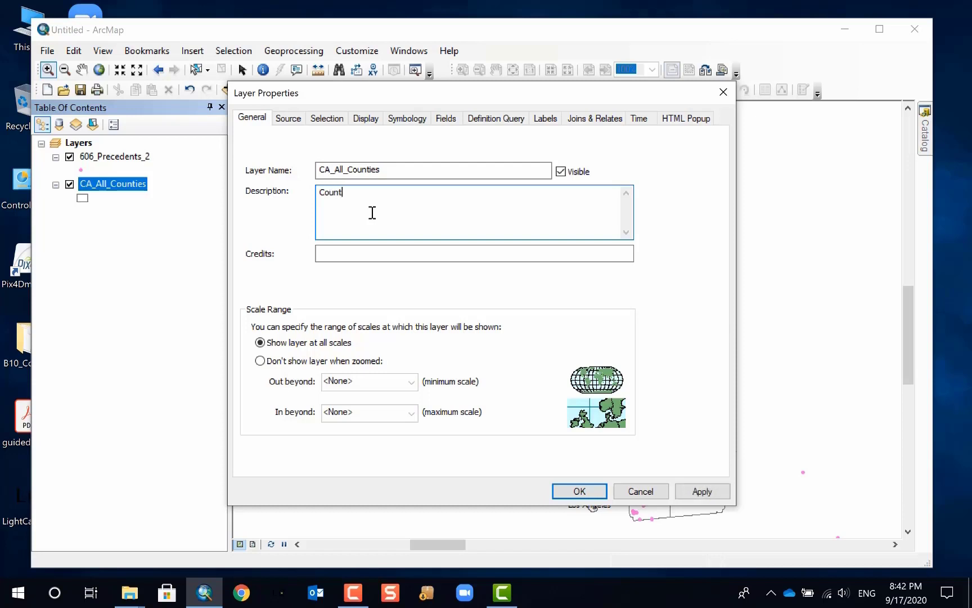
{"action": "type", "text": "ies boundaries for California"}
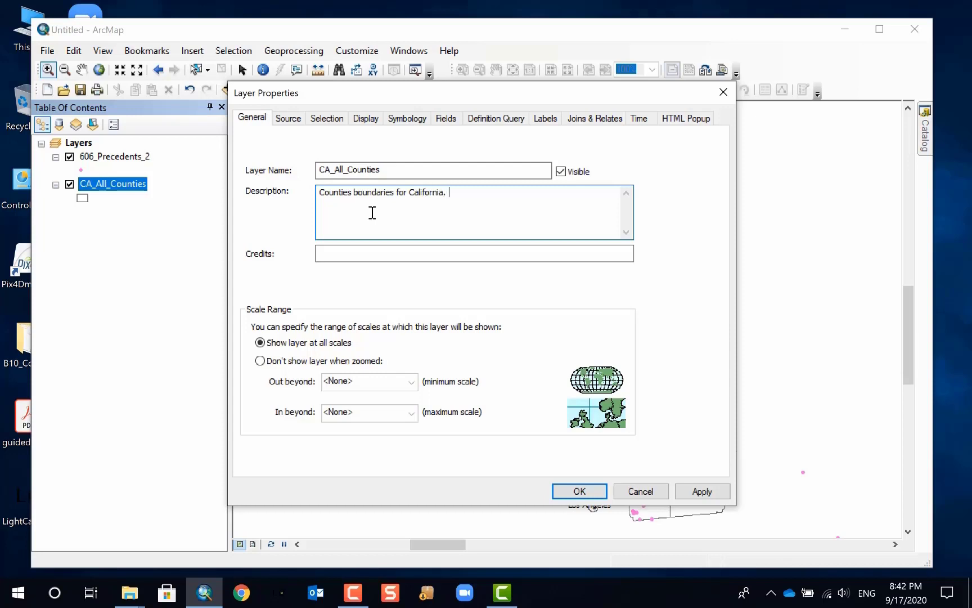
Step: Set the CA_All_Counties credits to 'Download from California State GIS' and apply the changes
{"action": "left_click", "coordinate": [378, 251]}
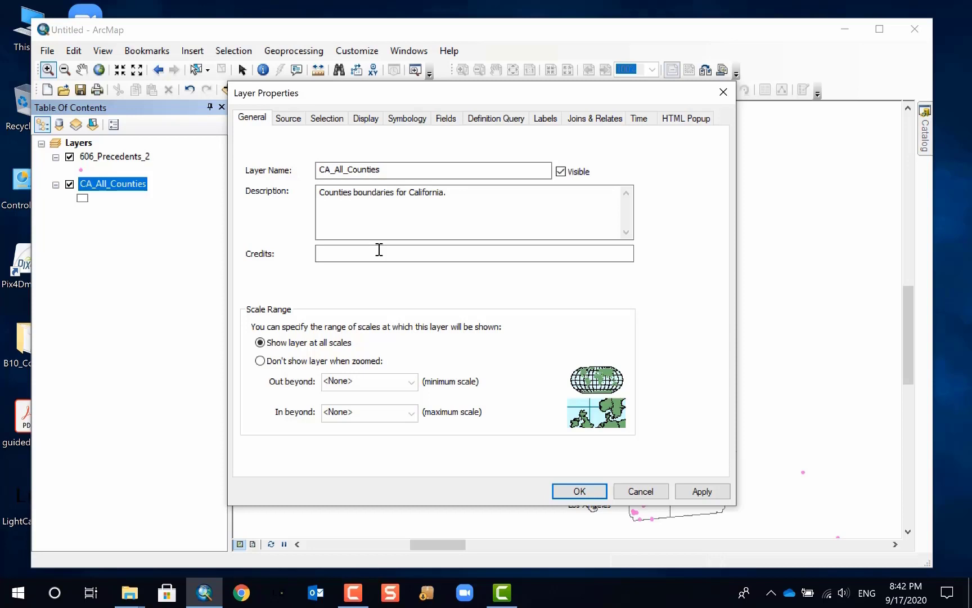
{"action": "type", "text": "Doanl"}
{"action": "key", "text": "BackSpace"}
{"action": "key", "text": "BackSpace"}
{"action": "key", "text": "BackSpace"}
{"action": "key", "text": "BackSpace"}
{"action": "key", "text": "BackSpace"}
{"action": "type", "text": "Download from public data"}
{"action": "key", "text": "BackSpace"}
{"action": "key", "text": "BackSpace"}
{"action": "key", "text": "BackSpace"}
{"action": "key", "text": "BackSpace"}
{"action": "key", "text": "BackSpace"}
{"action": "key", "text": "BackSpace"}
{"action": "key", "text": "BackSpace"}
{"action": "key", "text": "BackSpace"}
{"action": "key", "text": "BackSpace"}
{"action": "key", "text": "BackSpace"}
{"action": "key", "text": "BackSpace"}
{"action": "key", "text": "BackSpace"}
{"action": "key", "text": "BackSpace"}
{"action": "key", "text": "BackSpace"}
{"action": "key", "text": "BackSpace"}
{"action": "type", "text": "rom cal"}
{"action": "key", "text": "BackSpace"}
{"action": "key", "text": "BackSpace"}
{"action": "type", "text": "California State "}
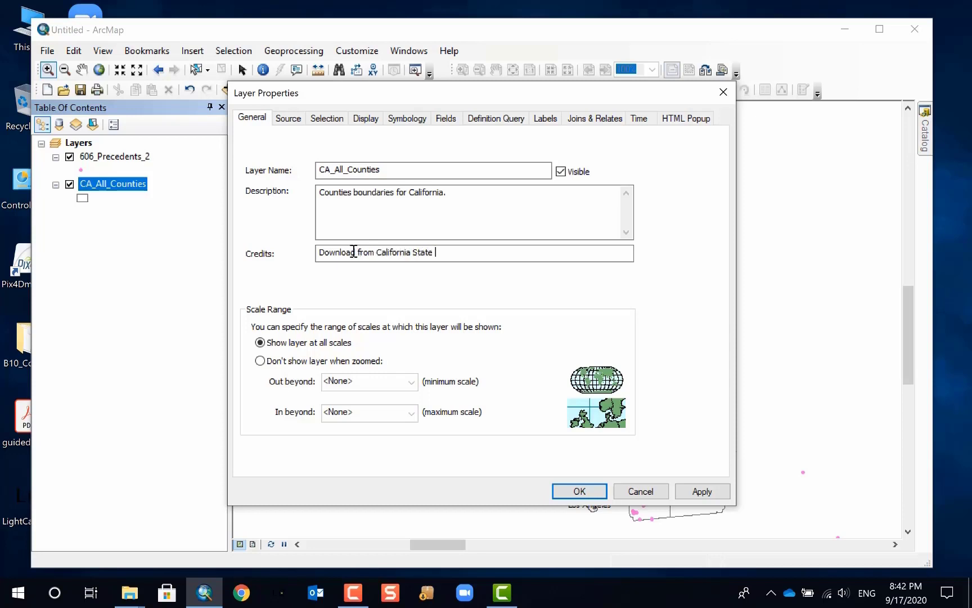
{"action": "type", "text": "data.gov"}
{"action": "key", "text": "BackSpace"}
{"action": "key", "text": "BackSpace"}
{"action": "key", "text": "BackSpace"}
{"action": "key", "text": "BackSpace"}
{"action": "key", "text": "BackSpace"}
{"action": "key", "text": "BackSpace"}
{"action": "key", "text": "BackSpace"}
{"action": "key", "text": "BackSpace"}
{"action": "type", "text": "GIS"}
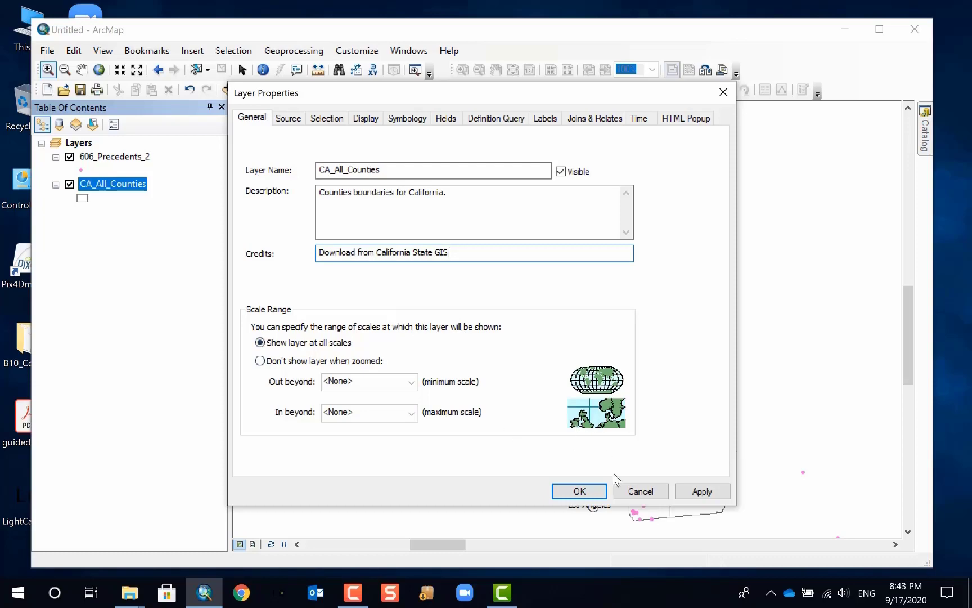
{"action": "left_click", "coordinate": [701, 491]}
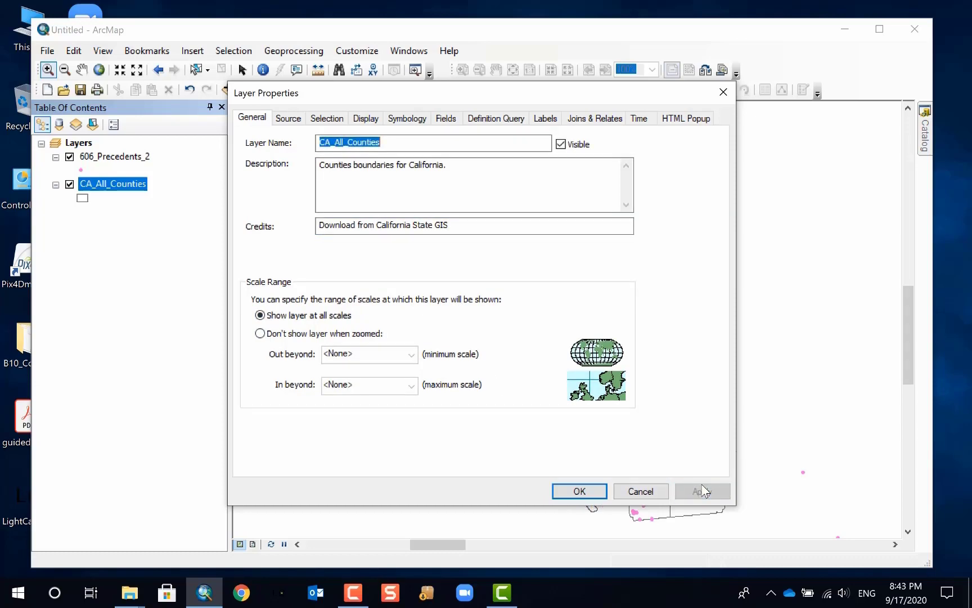
{"action": "left_click", "coordinate": [571, 493]}
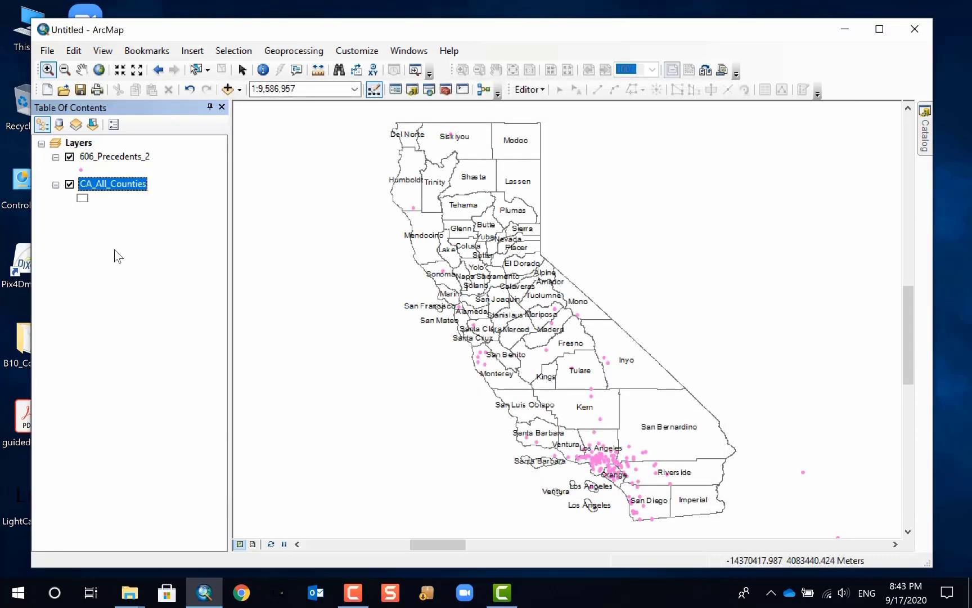
Step: Select CA_All_Counties and 606_Precedents_2 together and start Create Layer Package
{"action": "left_click", "coordinate": [137, 160], "text": "ctrl"}
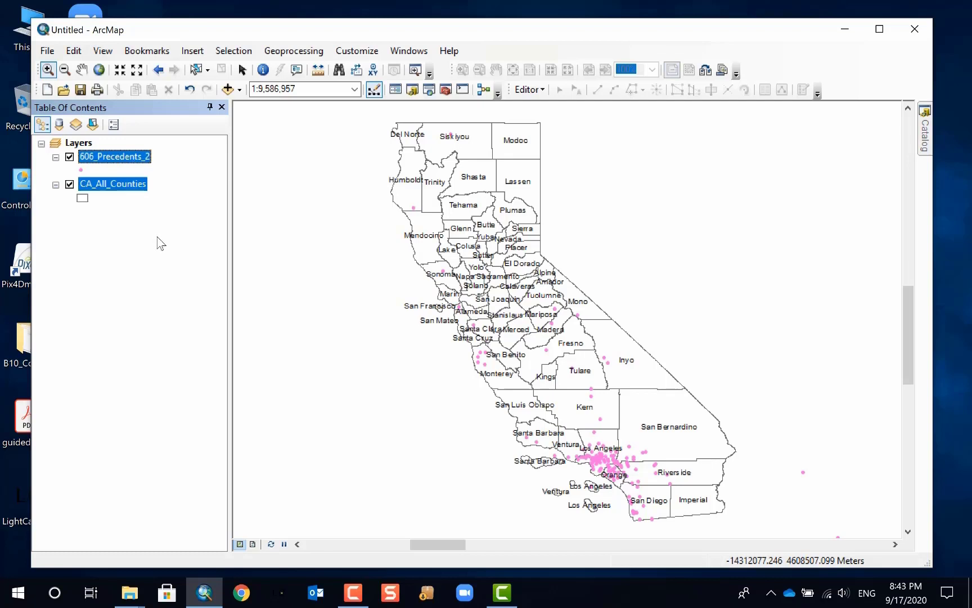
{"action": "right_click", "coordinate": [123, 182]}
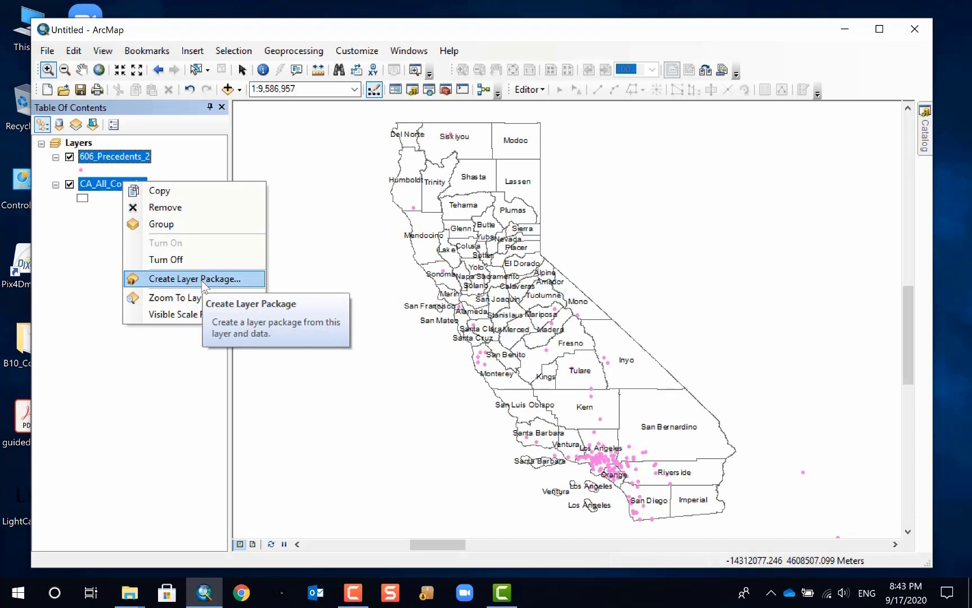
{"action": "left_click", "coordinate": [184, 278]}
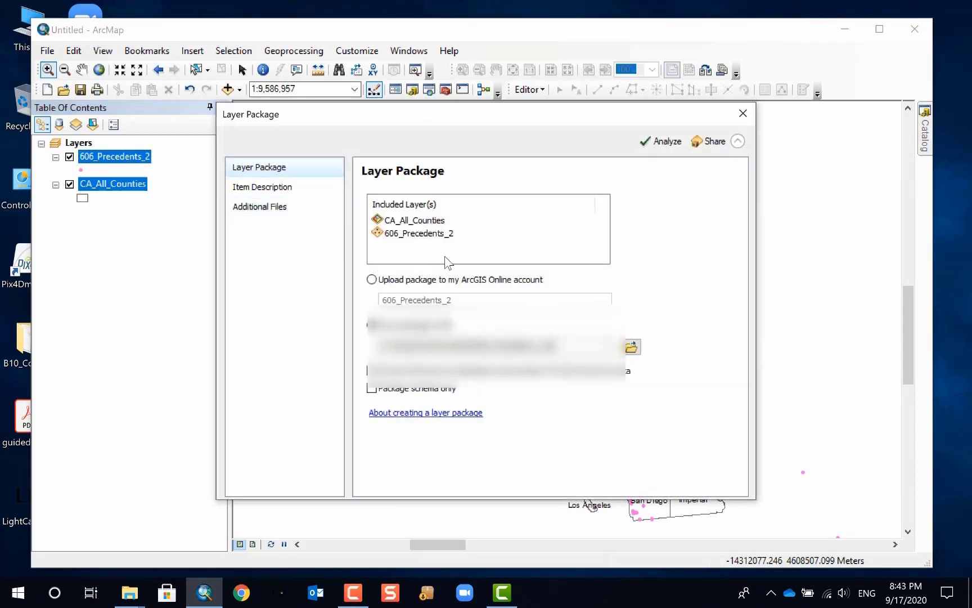
Step: Enter the summary 'This package contains two layers, 606 precedents and california county boundaries.'
{"action": "left_click", "coordinate": [262, 187]}
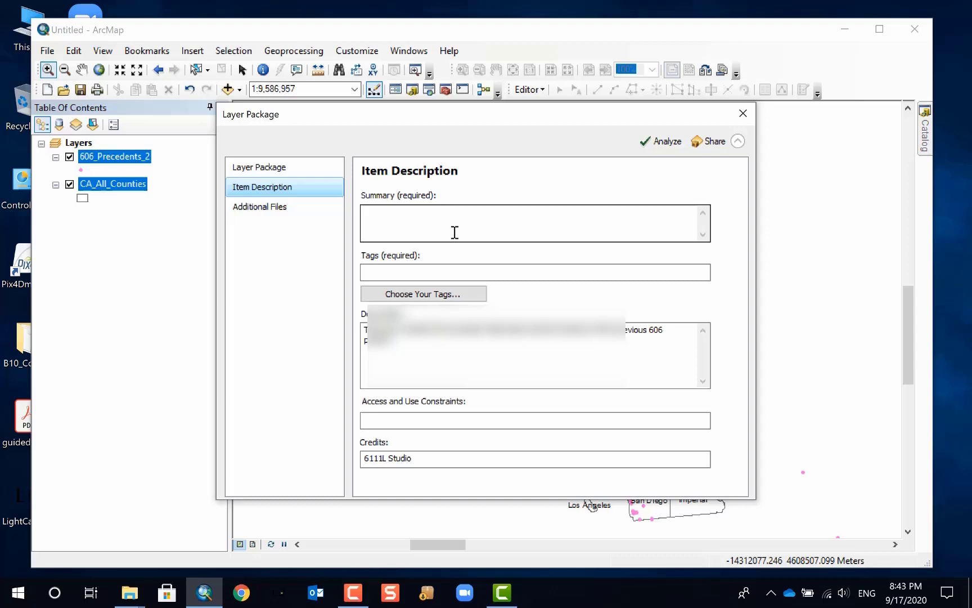
{"action": "left_click", "coordinate": [454, 233]}
{"action": "left_click_drag", "start_coordinate": [570, 118], "coordinate": [542, 101]}
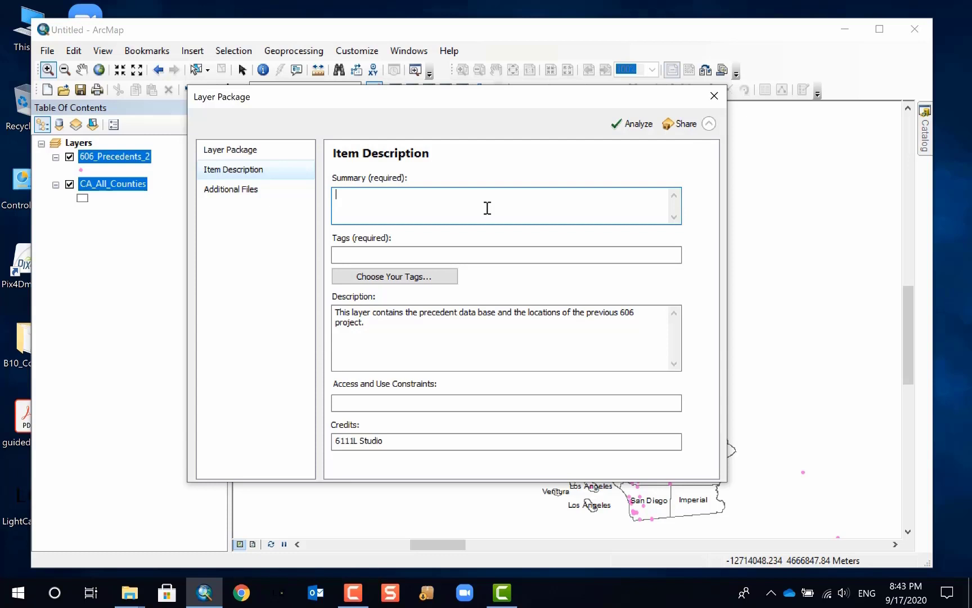
{"action": "type", "text": "This is the"}
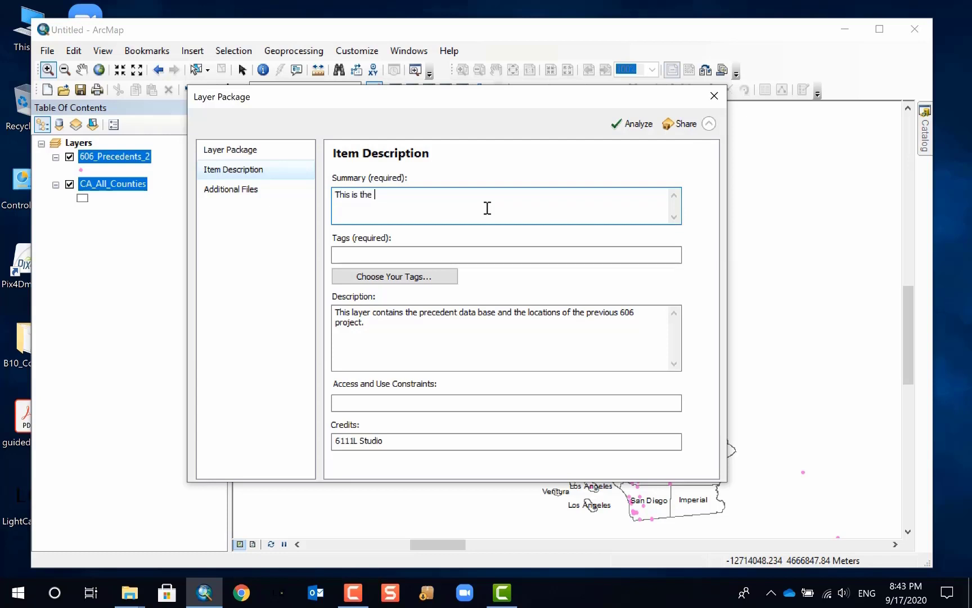
{"action": "key", "text": "BackSpace"}
{"action": "key", "text": "BackSpace"}
{"action": "key", "text": "BackSpace"}
{"action": "key", "text": "BackSpace"}
{"action": "key", "text": "BackSpace"}
{"action": "key", "text": "BackSpace"}
{"action": "key", "text": "BackSpace"}
{"action": "type", "text": "package conts"}
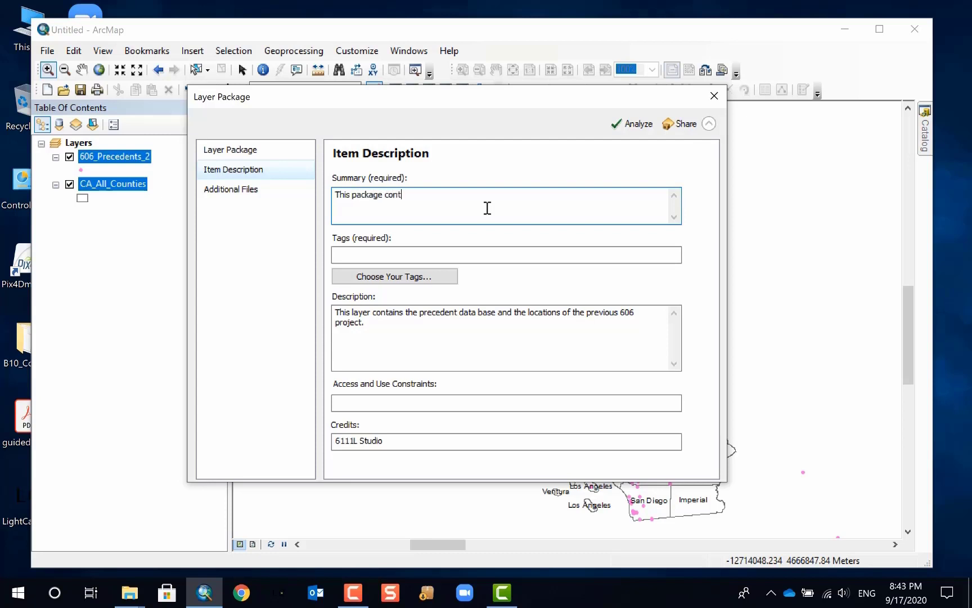
{"action": "key", "text": "BackSpace"}
{"action": "type", "text": "ains two layers, one"}
{"action": "key", "text": "BackSpace"}
{"action": "key", "text": "BackSpace"}
{"action": "key", "text": "BackSpace"}
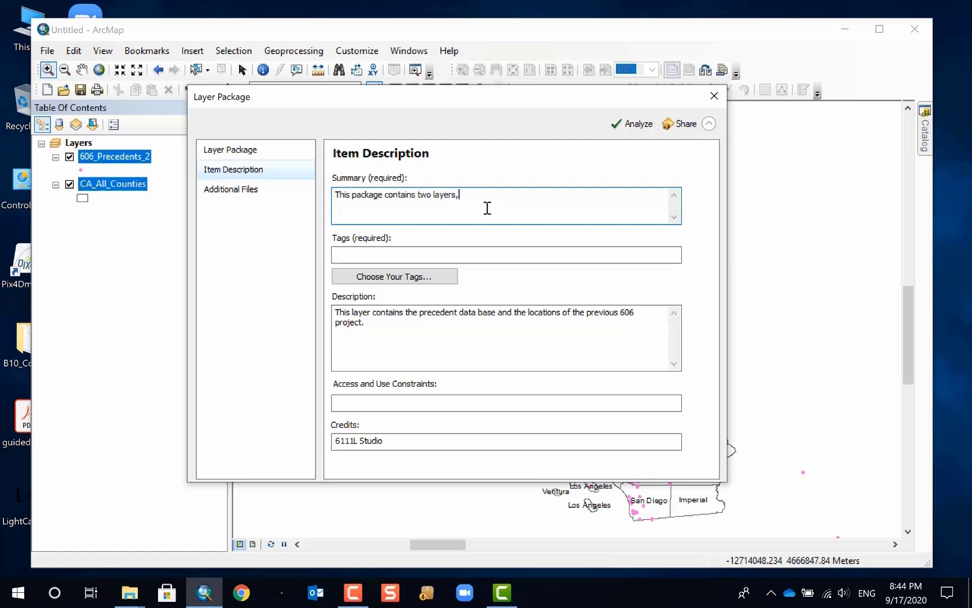
{"action": "type", "text": "60"}
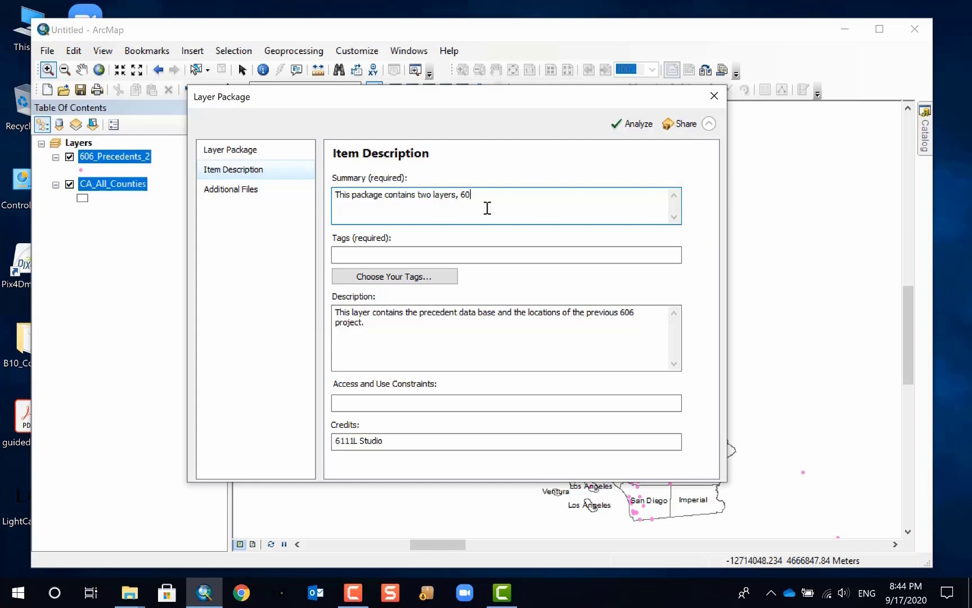
{"action": "type", "text": "6 precedents and california county bou"}
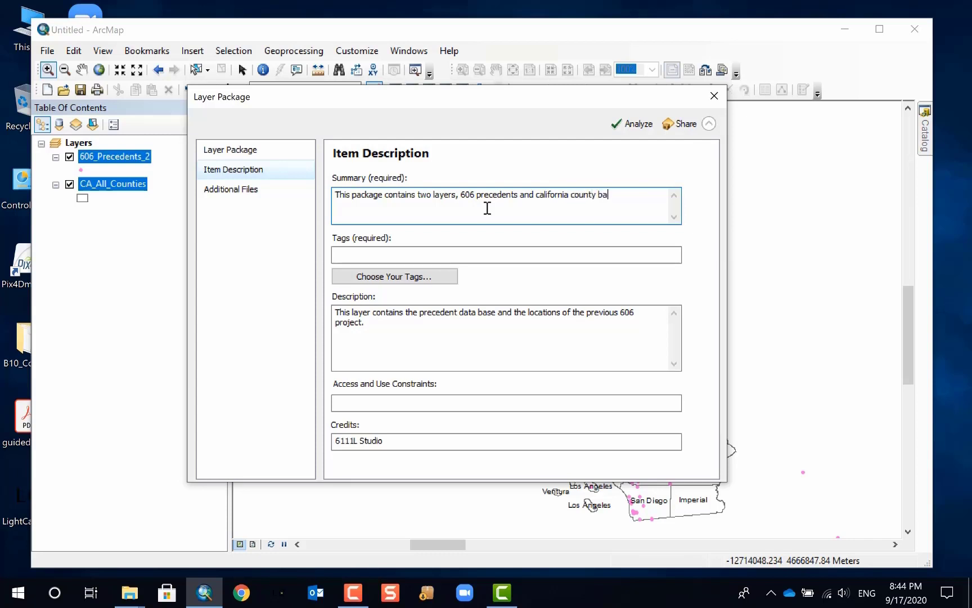
{"action": "type", "text": "ndaries."}
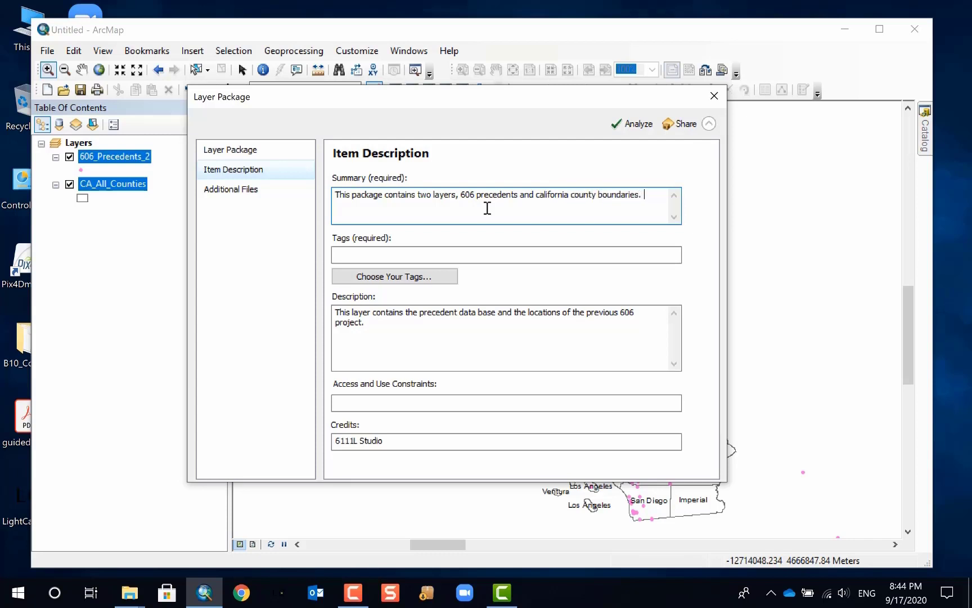
Step: Capitalise 'California' in the package summary
{"action": "left_click", "coordinate": [540, 195]}
{"action": "key", "text": "BackSpace"}
{"action": "type", "text": "C"}
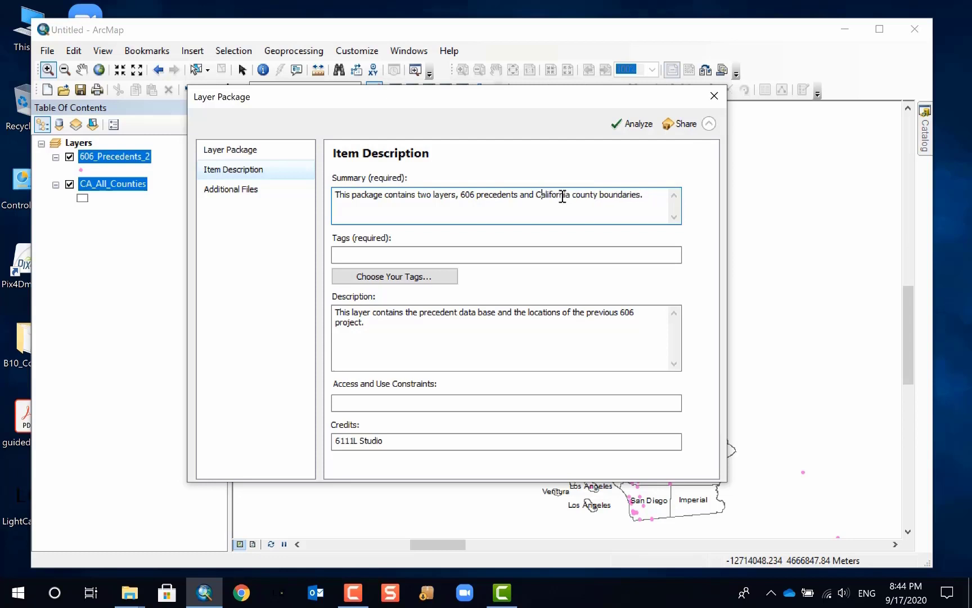
Step: Add the tags county, boundaries, california and 606 precedent
{"action": "left_click", "coordinate": [497, 253]}
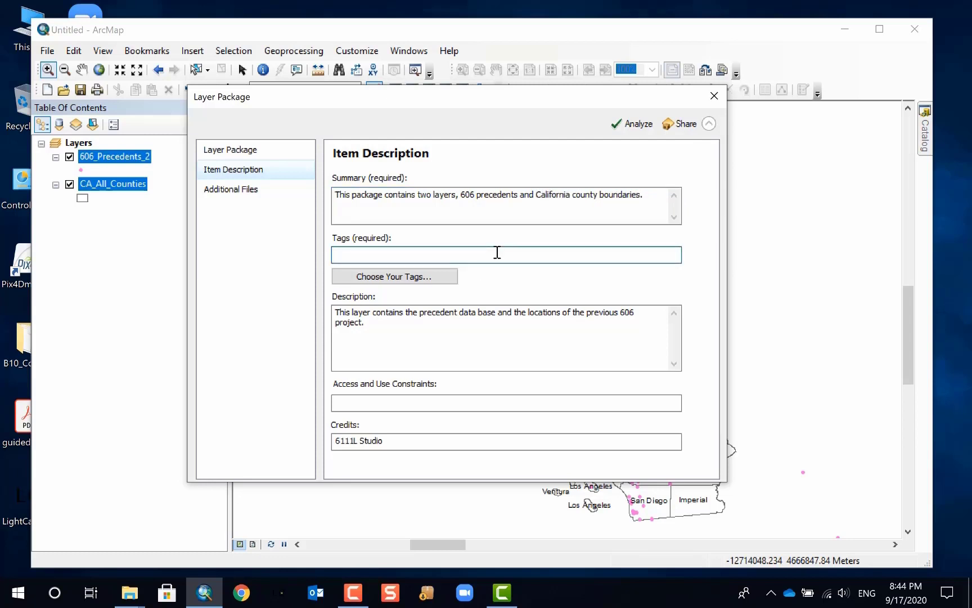
{"action": "type", "text": "boundaries,"}
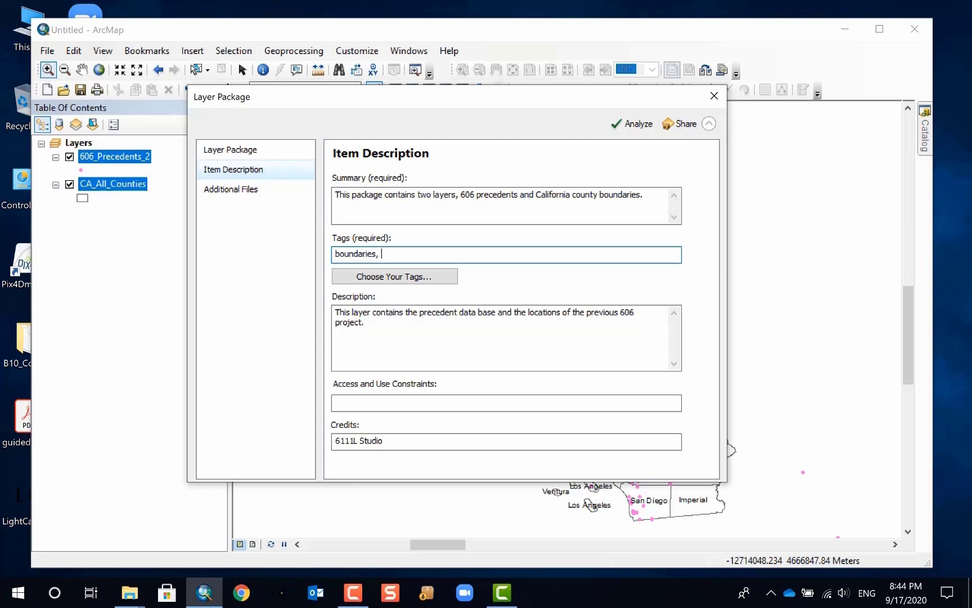
{"action": "left_click", "coordinate": [335, 253]}
{"action": "type", "text": "ciu"}
{"action": "key", "text": "BackSpace"}
{"action": "key", "text": "BackSpace"}
{"action": "key", "text": "BackSpace"}
{"action": "type", "text": "county"}
{"action": "left_click", "coordinate": [480, 250]}
{"action": "type", "text": "california"}
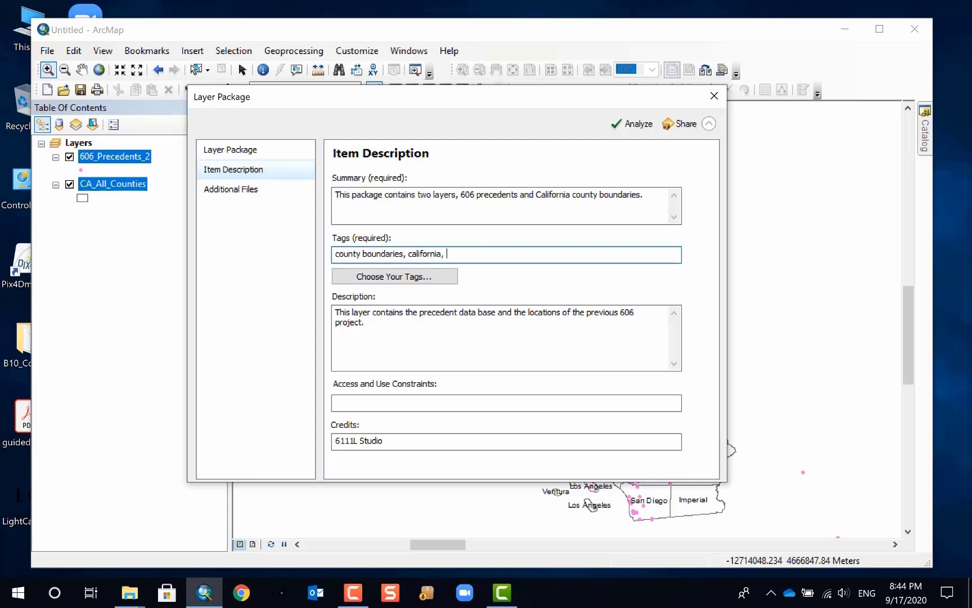
{"action": "type", "text": ", 606 precedents"}
Step: Go to the Additional Files page and search Windows Start for 'tex' to find a text editor
{"action": "left_click", "coordinate": [416, 339]}
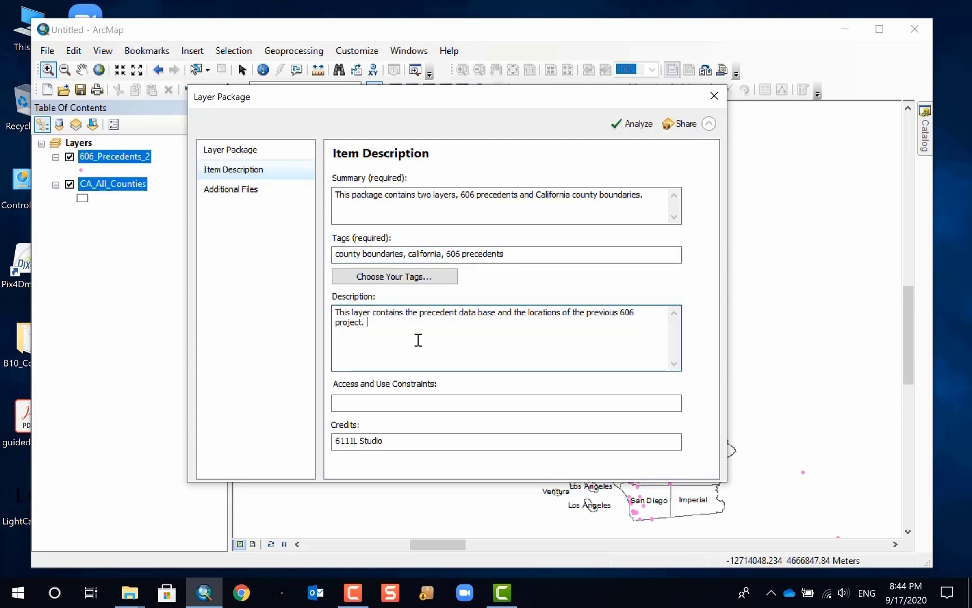
{"action": "left_click", "coordinate": [467, 402]}
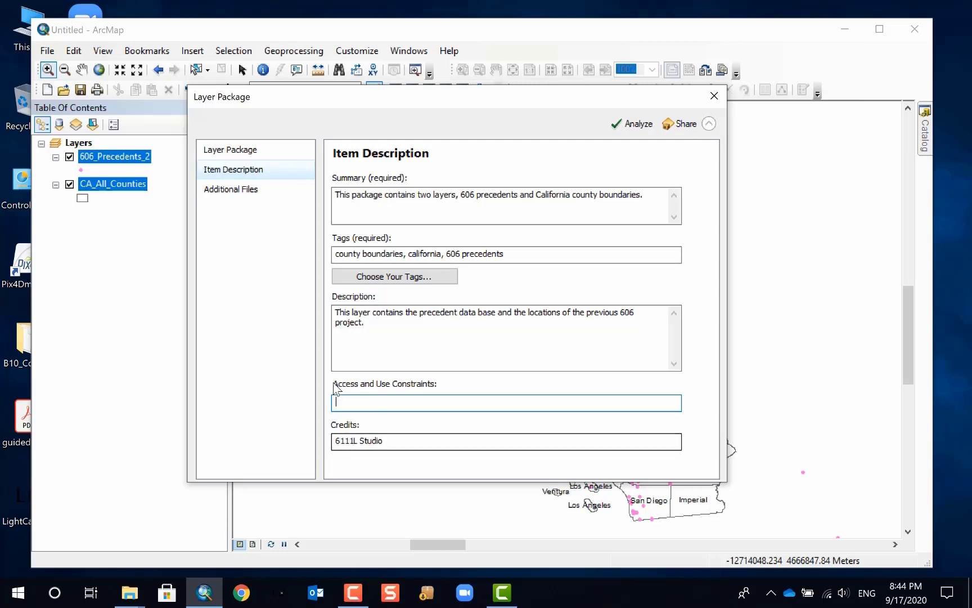
{"action": "left_click", "coordinate": [243, 192]}
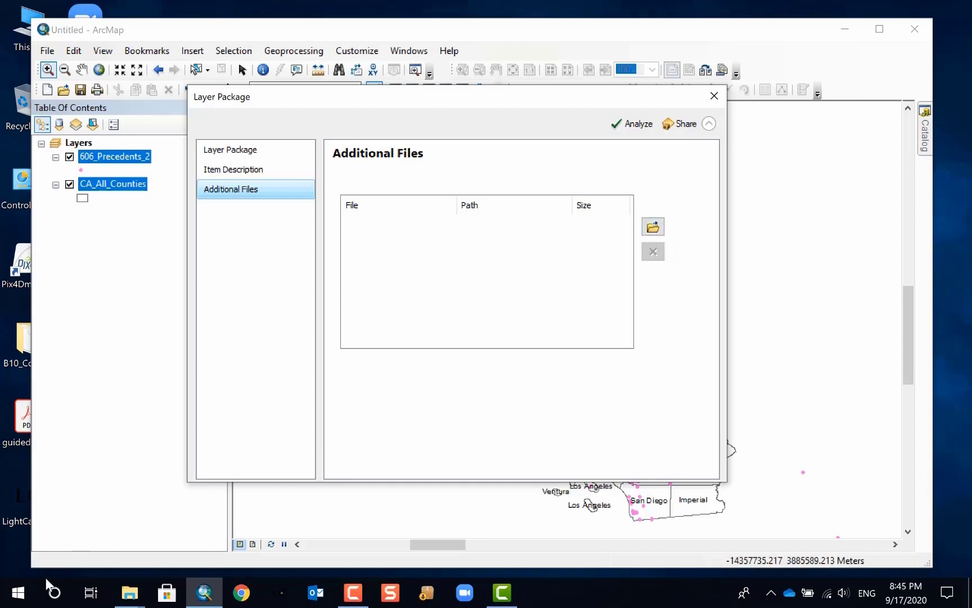
{"action": "left_click", "coordinate": [22, 597]}
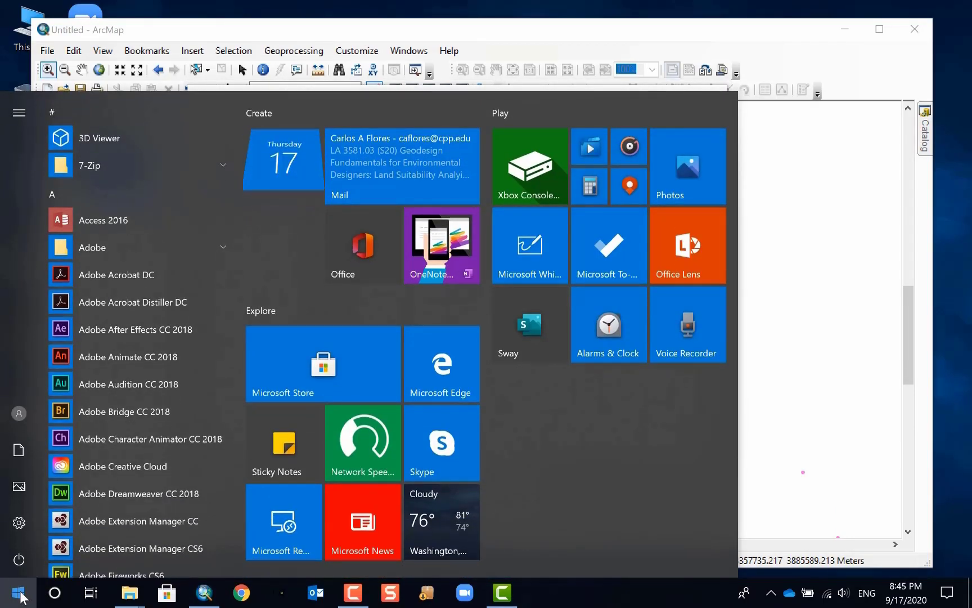
{"action": "type", "text": "te"}
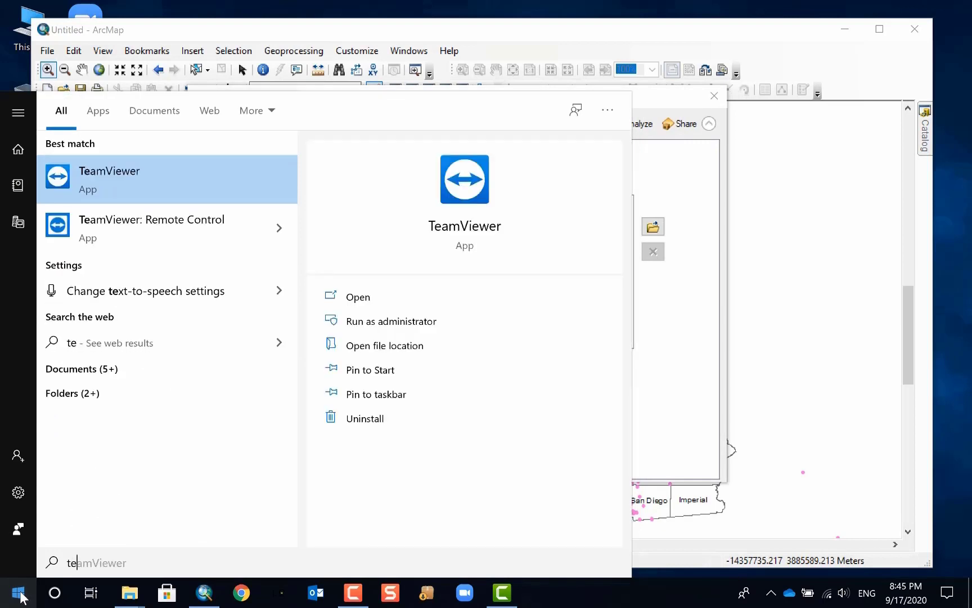
{"action": "type", "text": "x"}
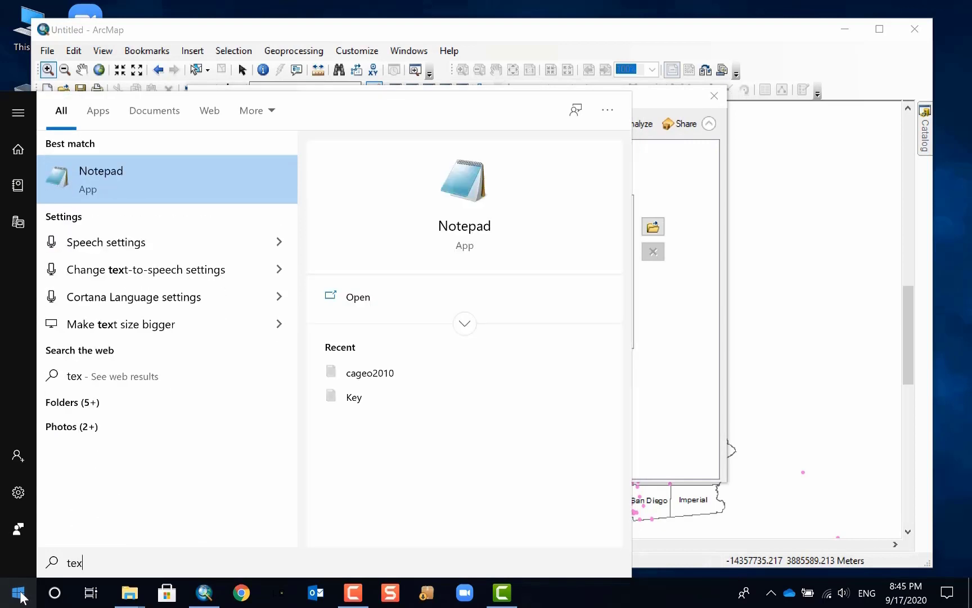
Step: Launch Notepad and type 'Please readme to understand my data.'
{"action": "left_click", "coordinate": [185, 177]}
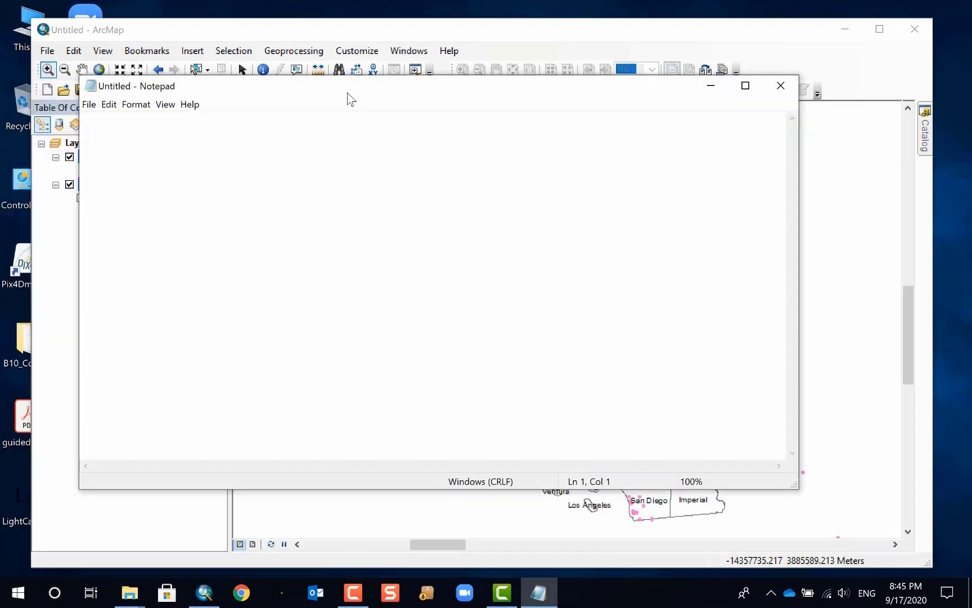
{"action": "left_click_drag", "start_coordinate": [347, 92], "coordinate": [415, 193]}
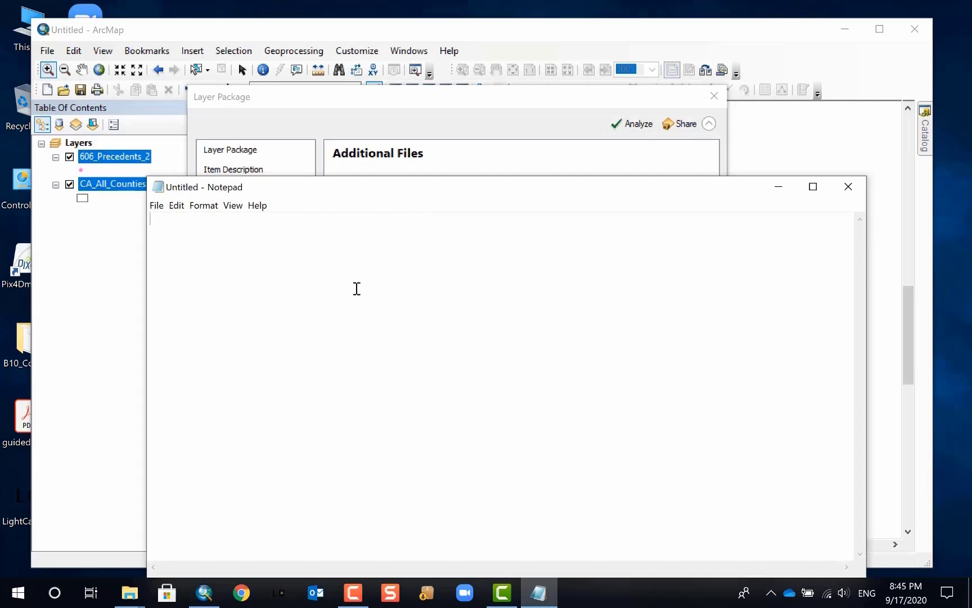
{"action": "type", "text": "Please readme to u"}
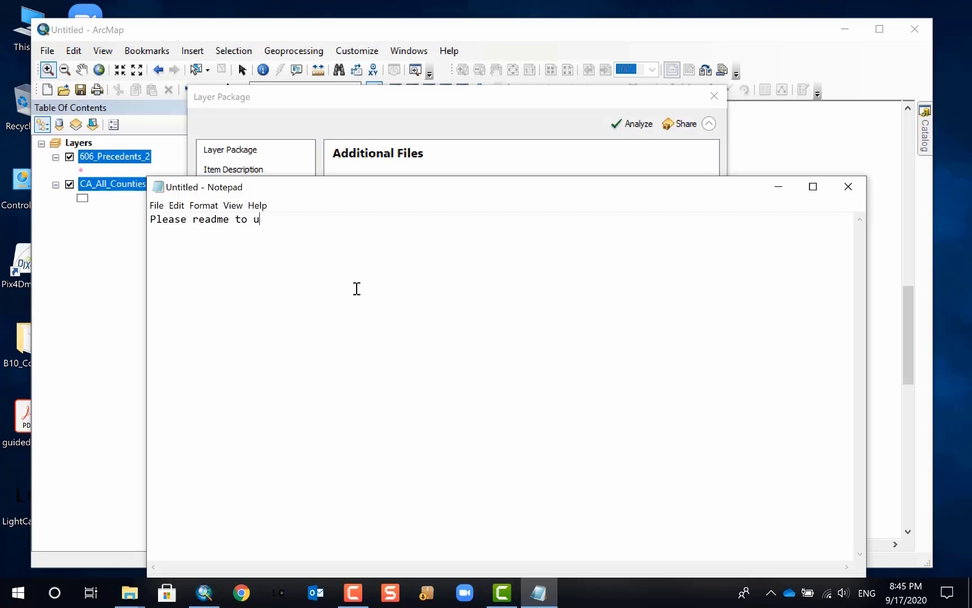
{"action": "type", "text": "nderstand my data."}
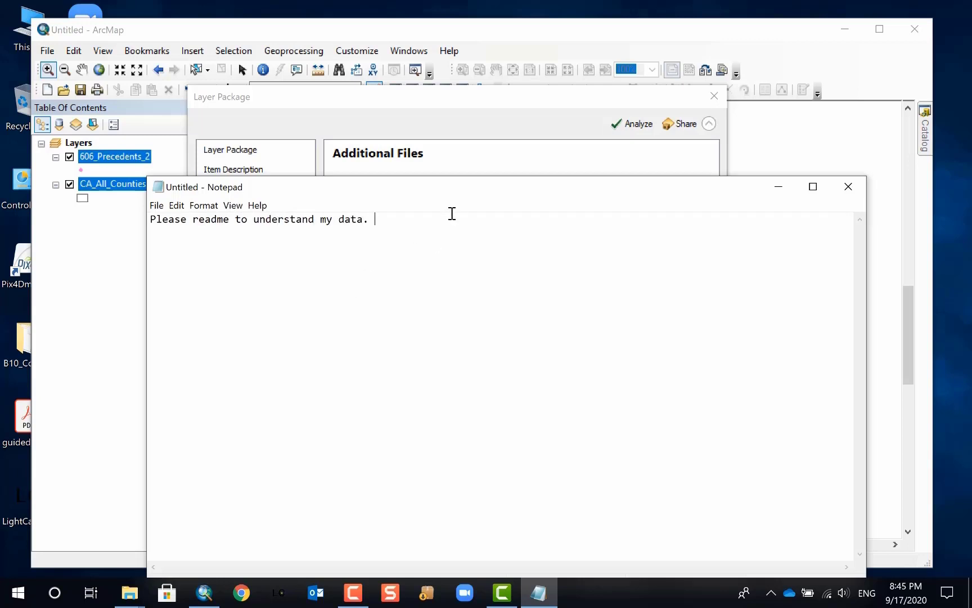
{"action": "left_click_drag", "start_coordinate": [469, 196], "coordinate": [435, 79]}
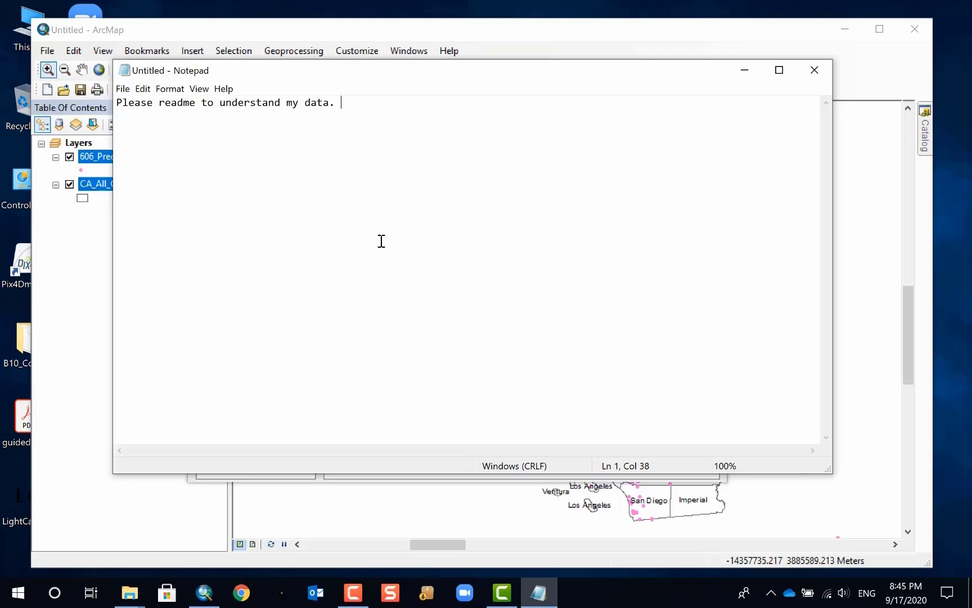
Step: Save the note on the Desktop as readme_wli.txt and close Notepad
{"action": "left_click", "coordinate": [123, 89]}
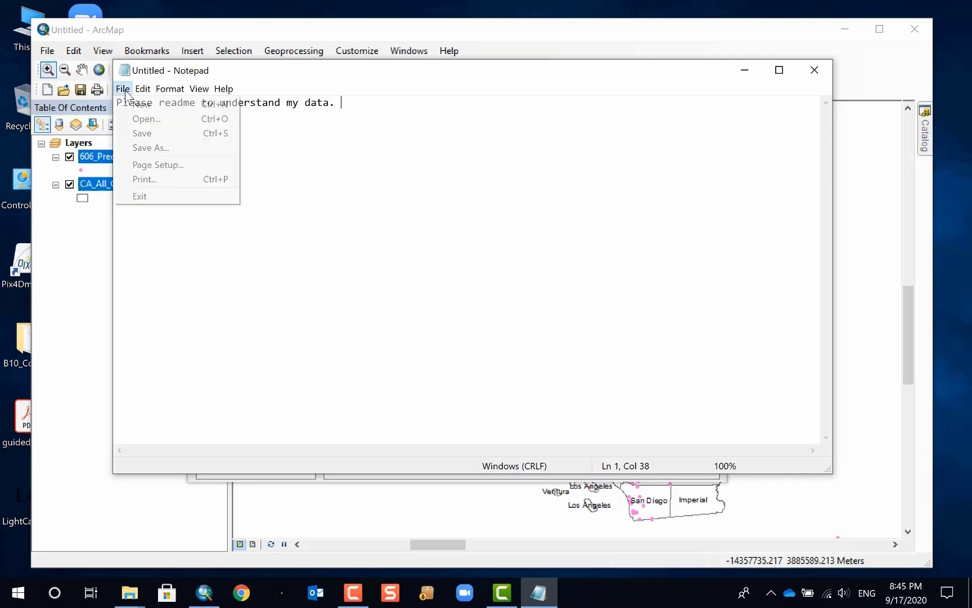
{"action": "left_click", "coordinate": [177, 134]}
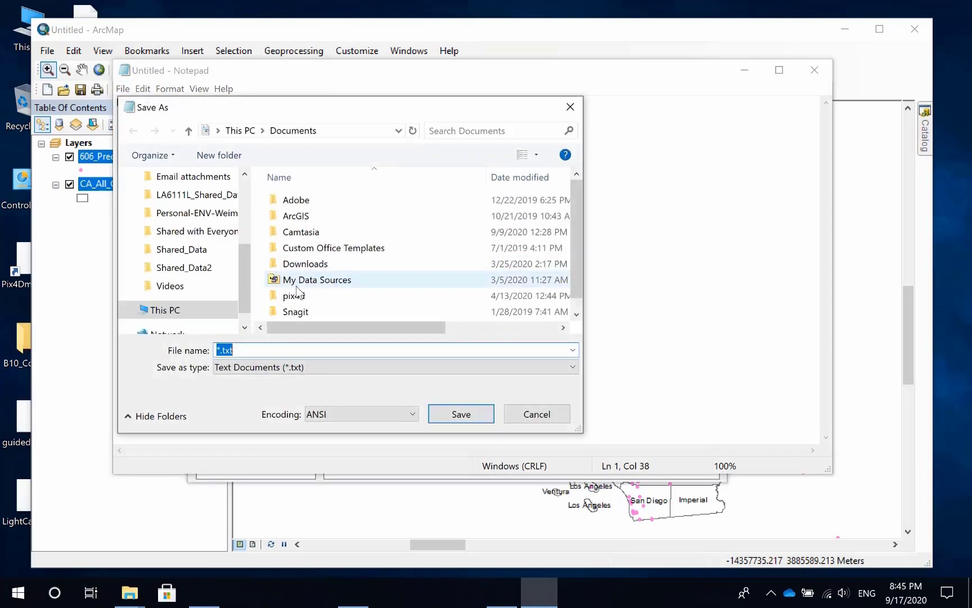
{"action": "left_click", "coordinate": [186, 221]}
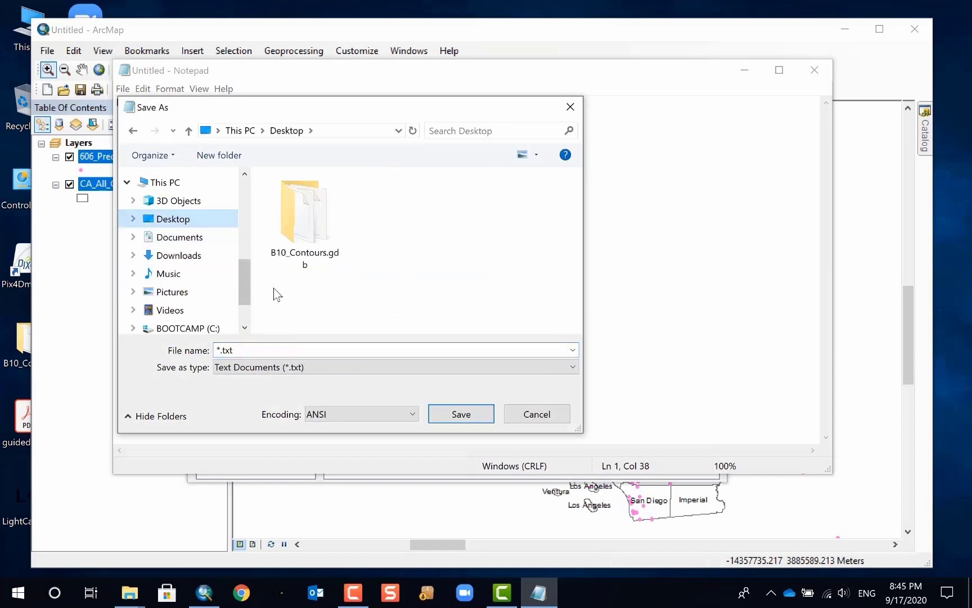
{"action": "left_click", "coordinate": [217, 350]}
{"action": "double_click", "coordinate": [217, 349]}
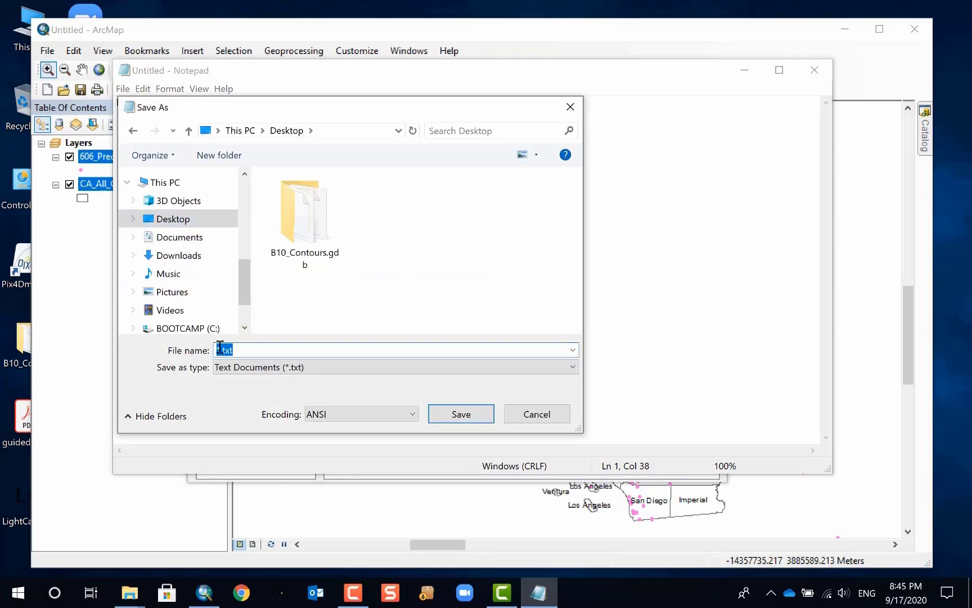
{"action": "key", "text": "BackSpace"}
{"action": "type", "text": "readme_wli"}
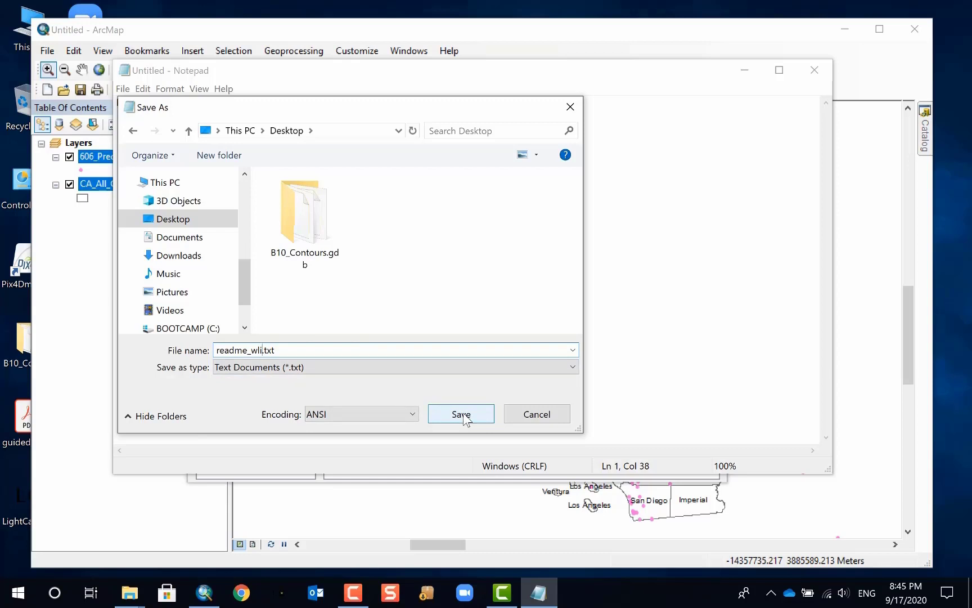
{"action": "left_click", "coordinate": [463, 417]}
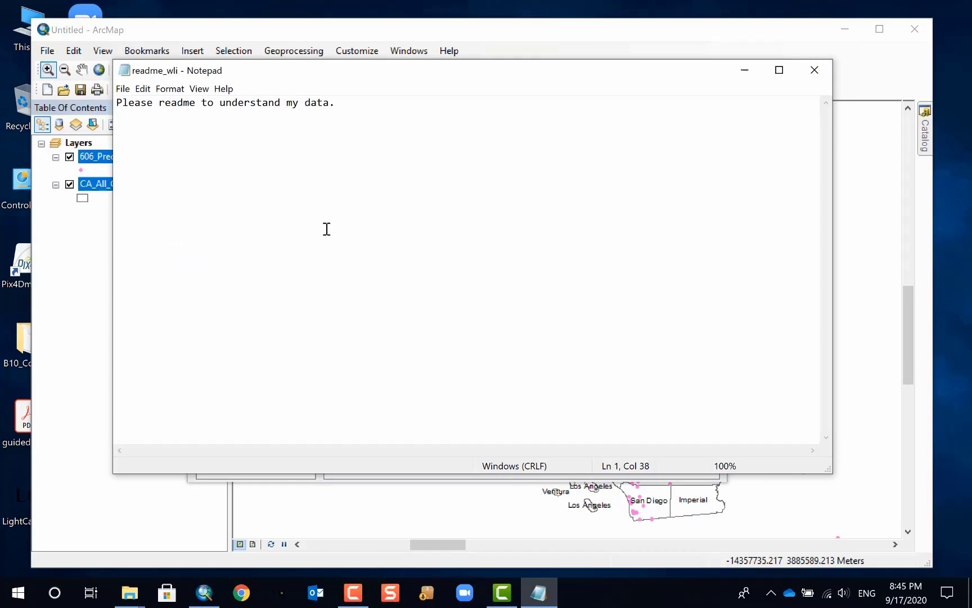
{"action": "left_click", "coordinate": [815, 70]}
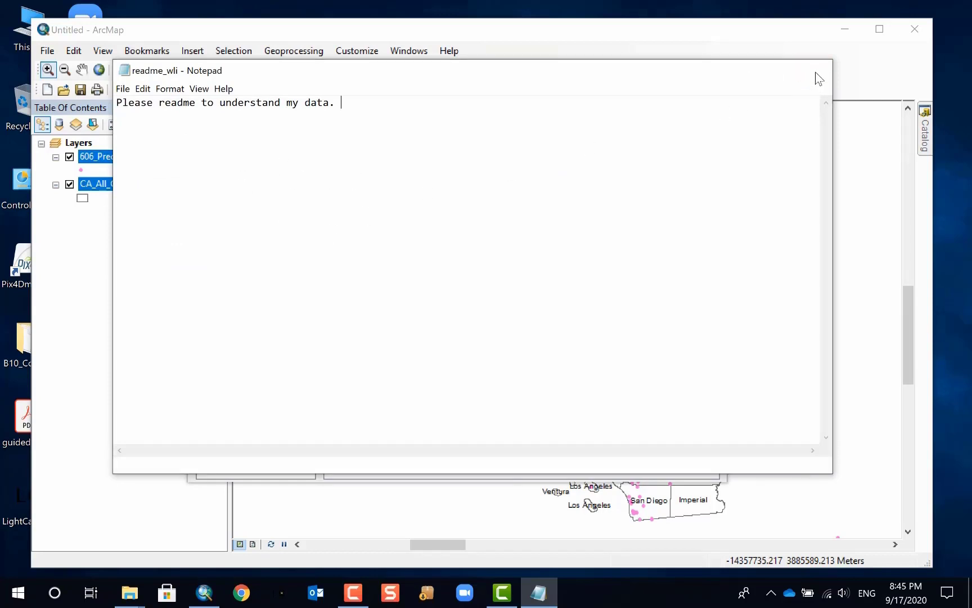
Step: Add readme_wli from the Desktop to the package's additional files
{"action": "left_click", "coordinate": [653, 227]}
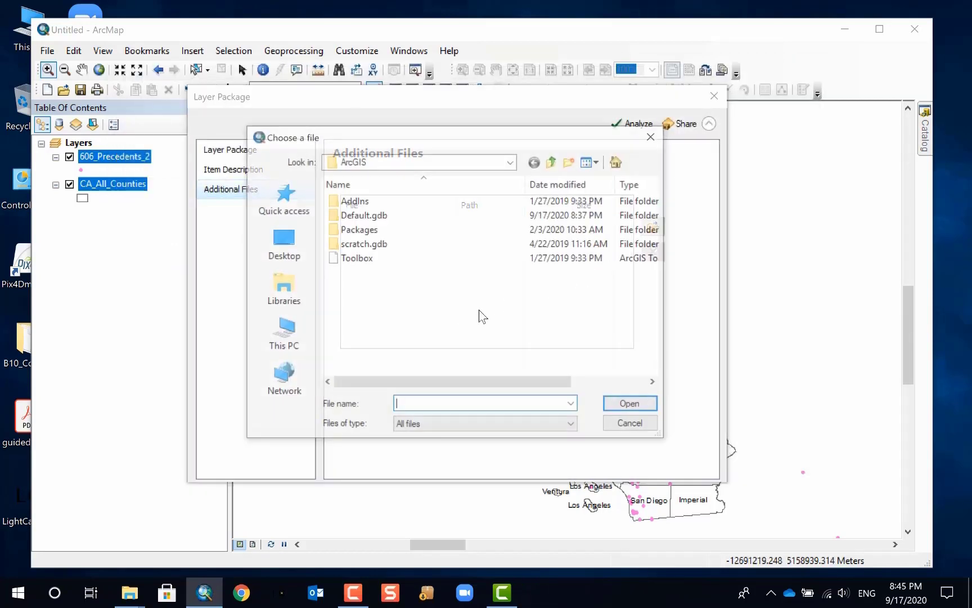
{"action": "left_click", "coordinate": [283, 242]}
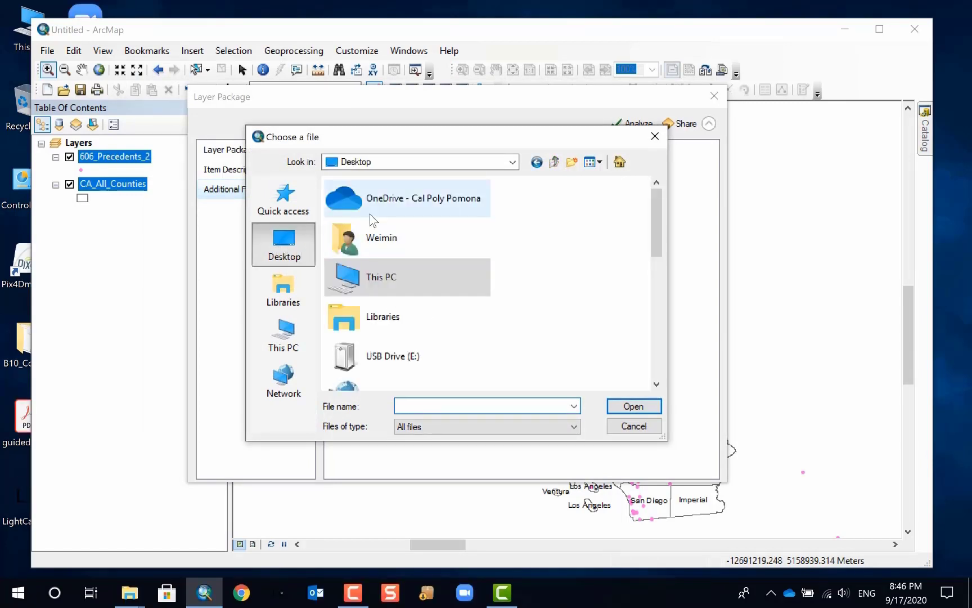
{"action": "left_click_drag", "start_coordinate": [653, 225], "coordinate": [654, 366]}
{"action": "left_click", "coordinate": [373, 327]}
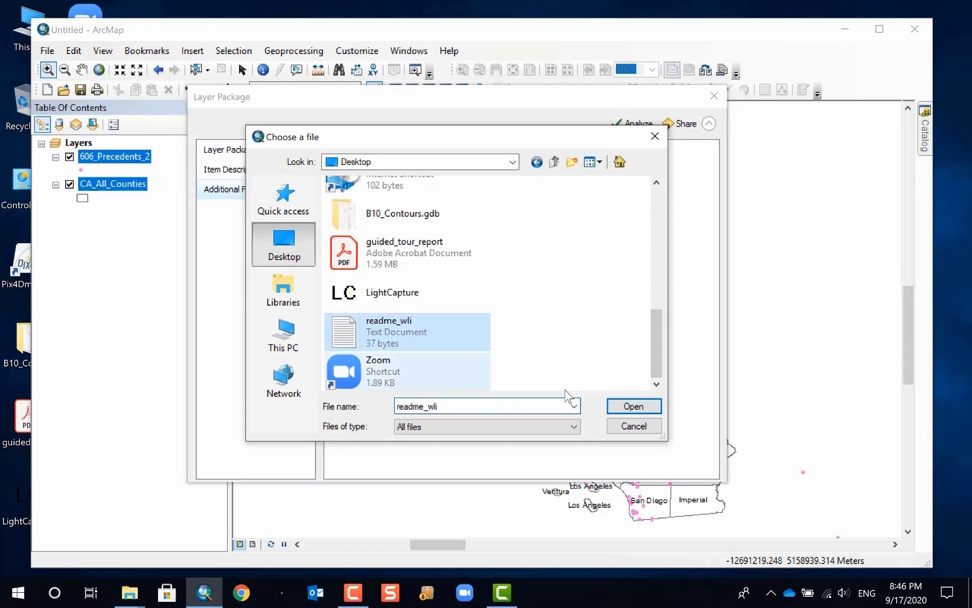
{"action": "left_click", "coordinate": [633, 406]}
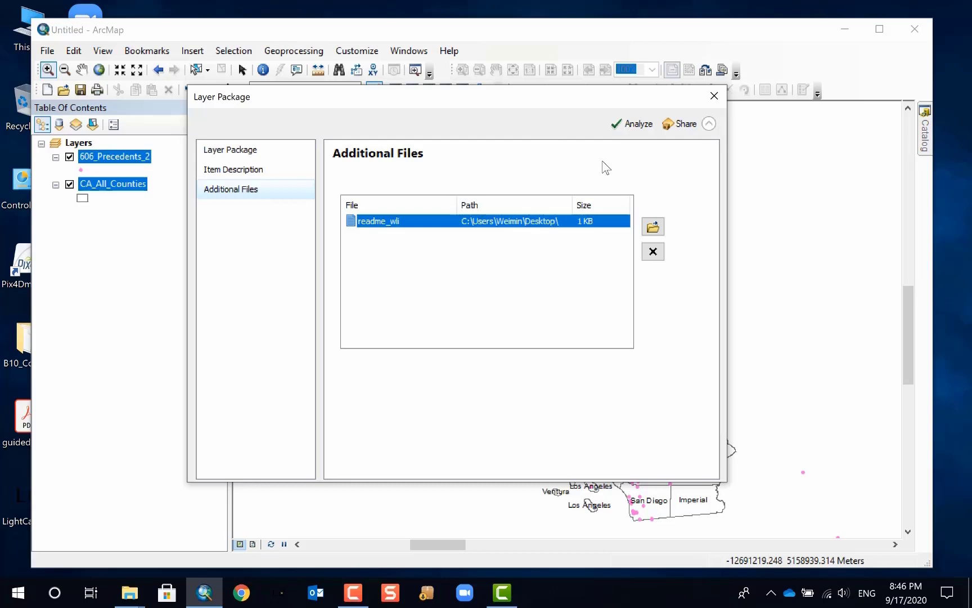
Step: Analyze the package, confirm 0 errors and 0 warnings, and close the results panel
{"action": "left_click", "coordinate": [627, 125]}
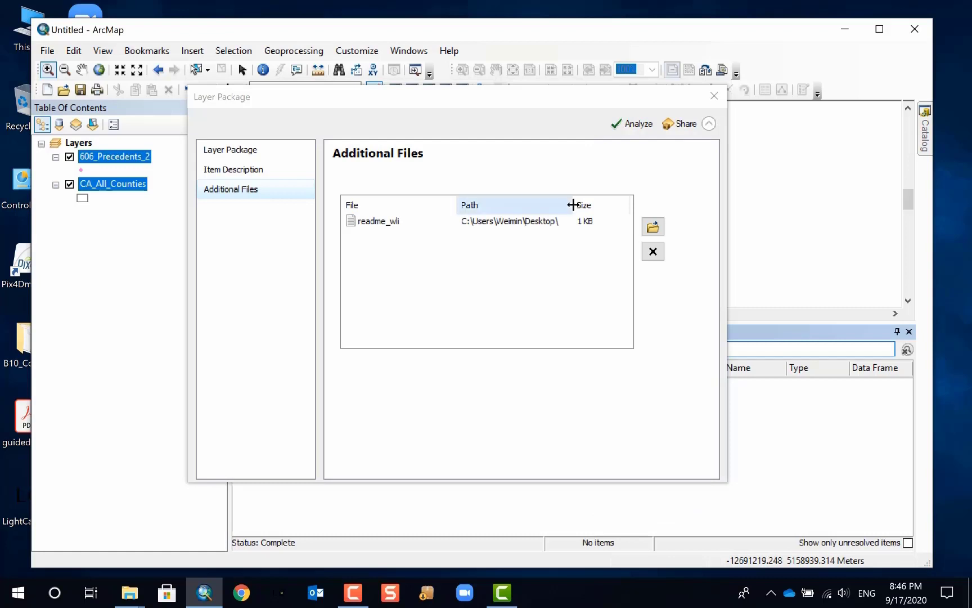
{"action": "left_click", "coordinate": [718, 468]}
{"action": "left_click_drag", "start_coordinate": [545, 99], "coordinate": [525, 45]}
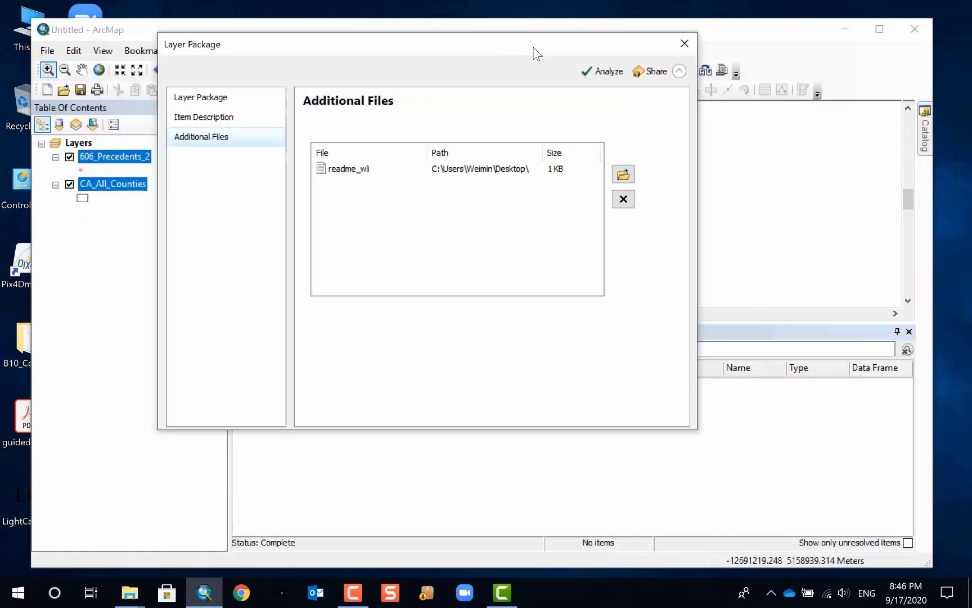
{"action": "left_click", "coordinate": [758, 340]}
{"action": "left_click_drag", "start_coordinate": [758, 340], "coordinate": [694, 425]}
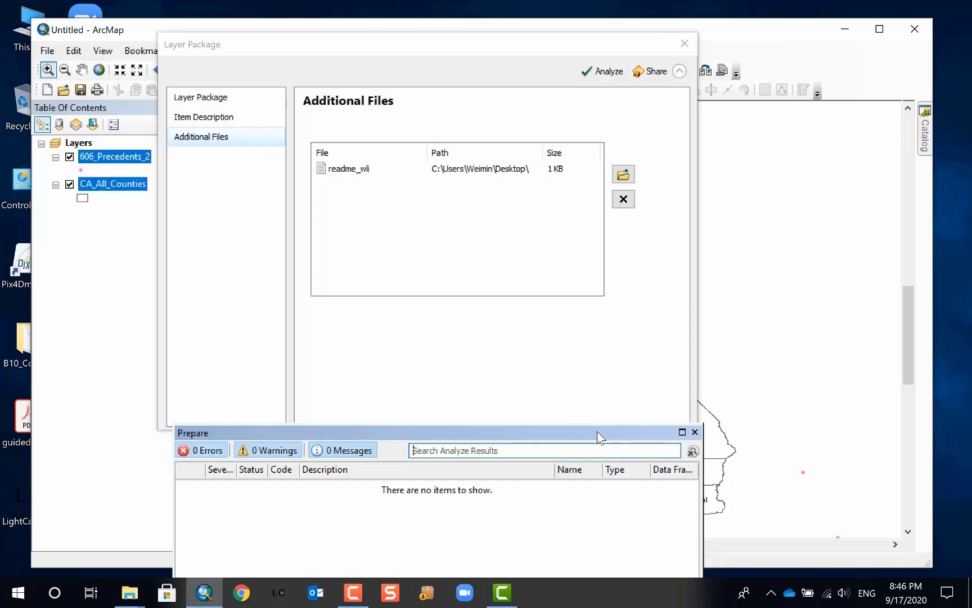
{"action": "left_click_drag", "start_coordinate": [600, 434], "coordinate": [642, 285]}
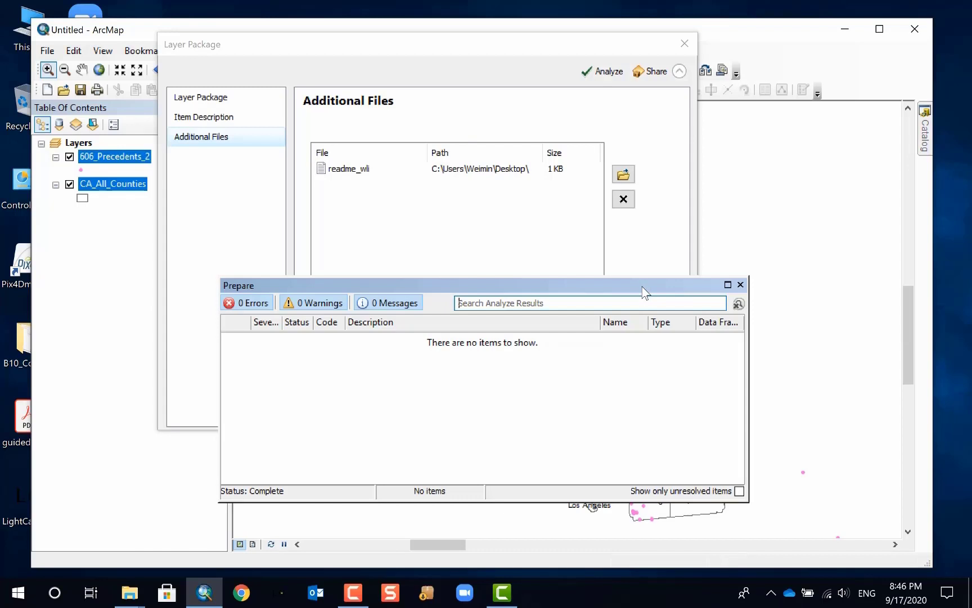
{"action": "left_click", "coordinate": [741, 285]}
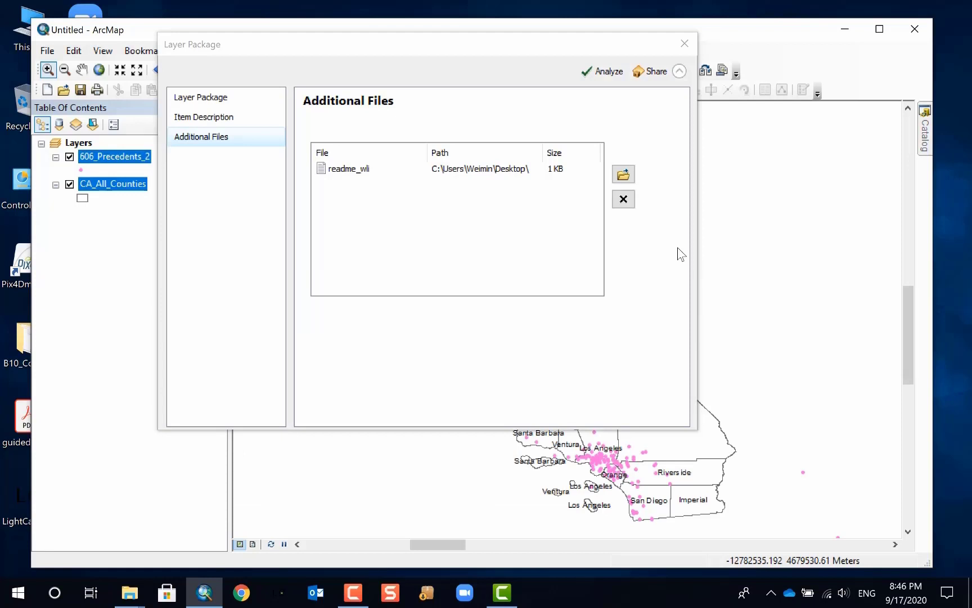
Step: Share to build the layer package and dismiss the Succeeded message
{"action": "left_click", "coordinate": [653, 75]}
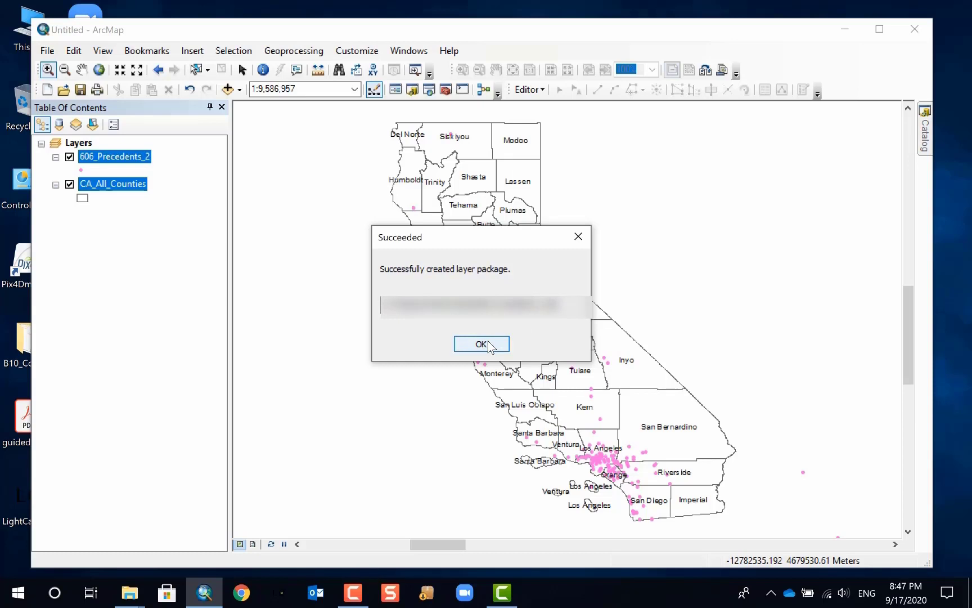
{"action": "left_click", "coordinate": [481, 344]}
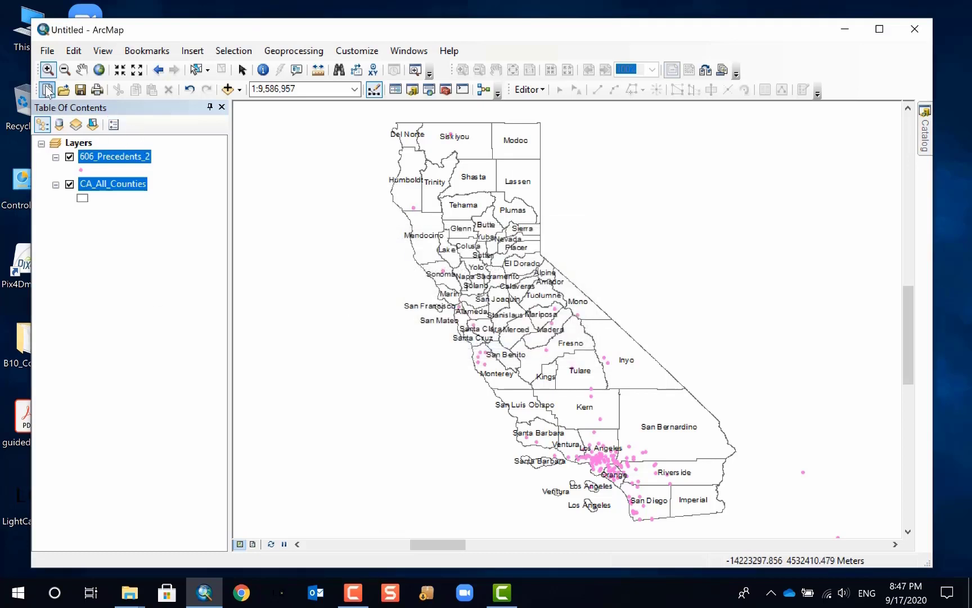
{"action": "left_click", "coordinate": [47, 51]}
{"action": "left_click", "coordinate": [338, 37]}
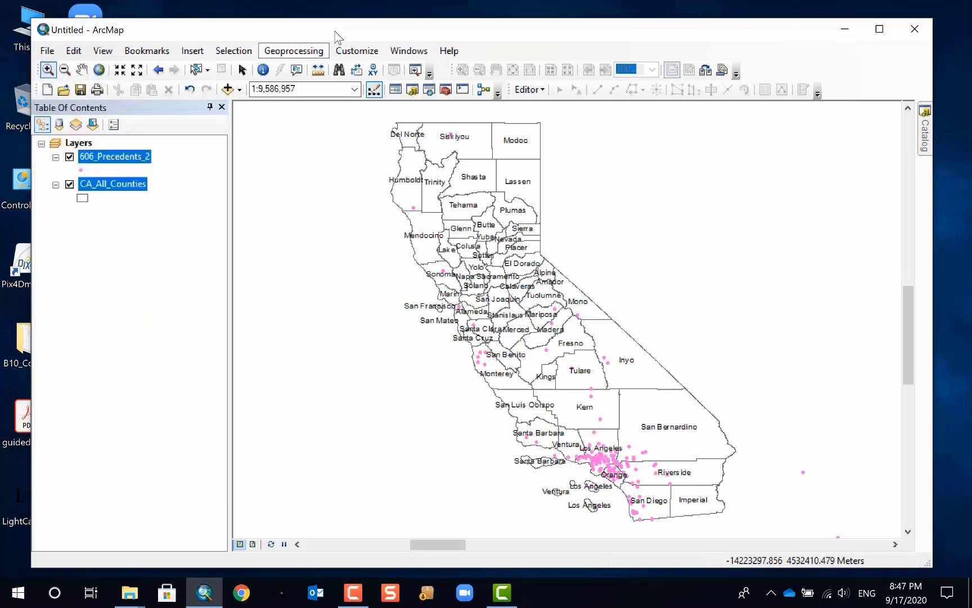
Step: Select both 606_Precedents_2 and CA_All_Counties and start Create Layer Package from them
{"action": "right_click", "coordinate": [118, 154]}
{"action": "left_click", "coordinate": [108, 247]}
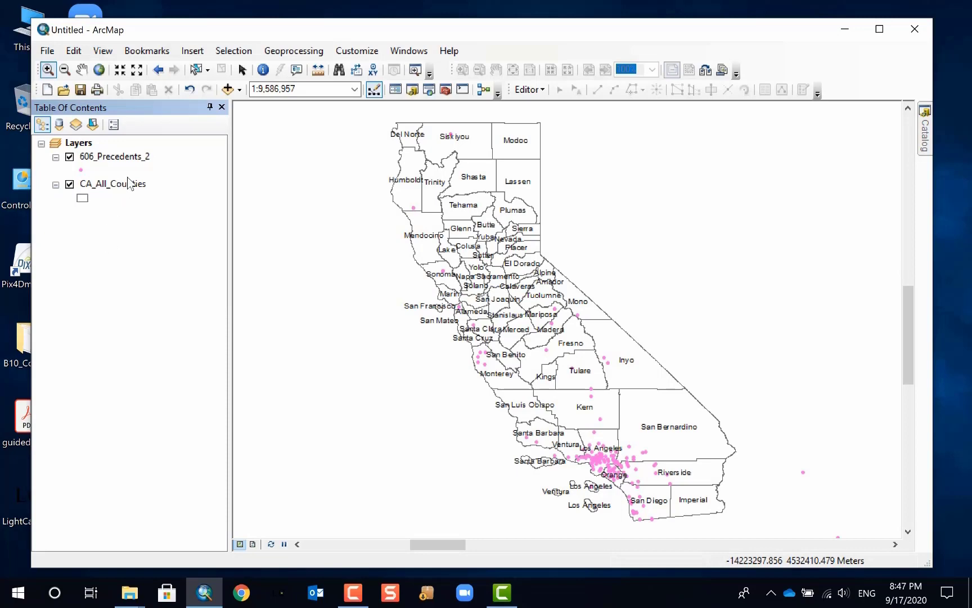
{"action": "left_click", "coordinate": [136, 159]}
{"action": "left_click", "coordinate": [125, 182], "text": "ctrl"}
{"action": "right_click", "coordinate": [125, 183]}
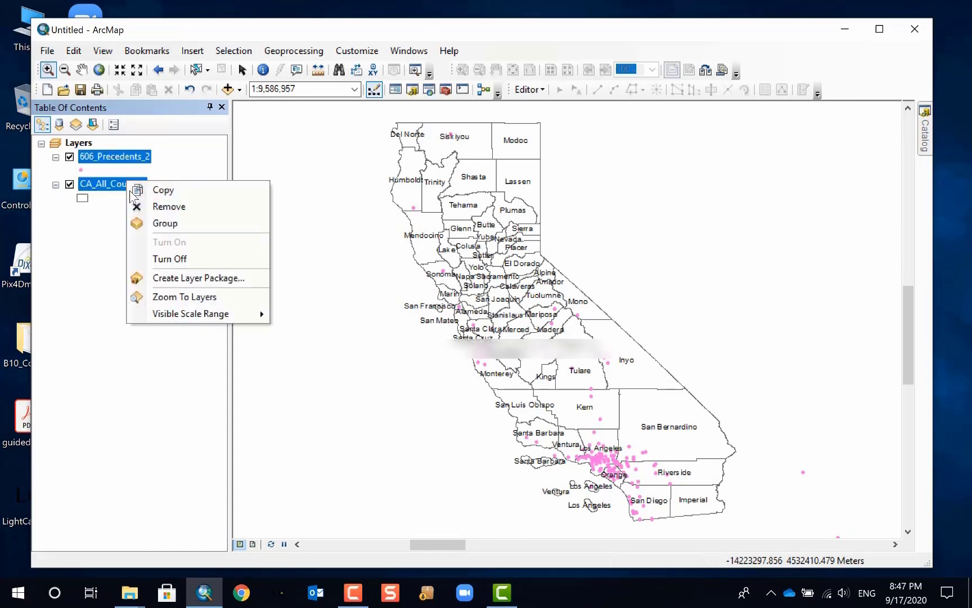
{"action": "left_click", "coordinate": [194, 276]}
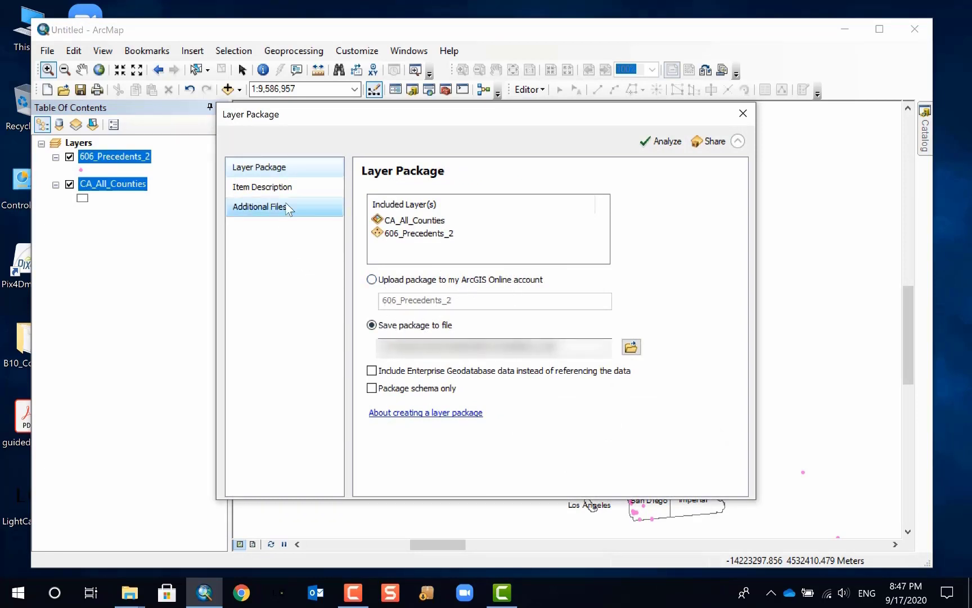
Step: Review the item description, then browse for where the package file is saved
{"action": "left_click", "coordinate": [299, 189]}
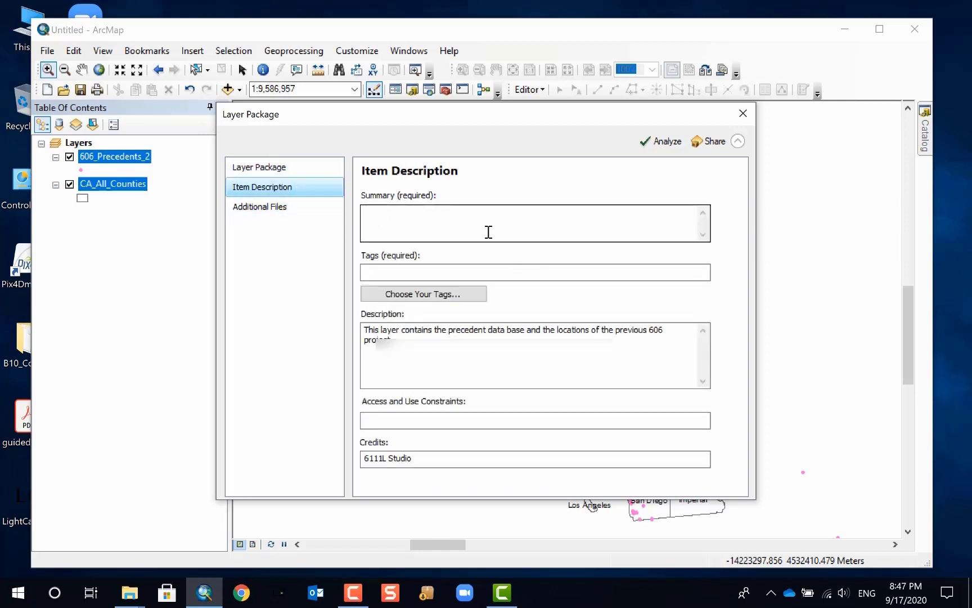
{"action": "left_click", "coordinate": [293, 164]}
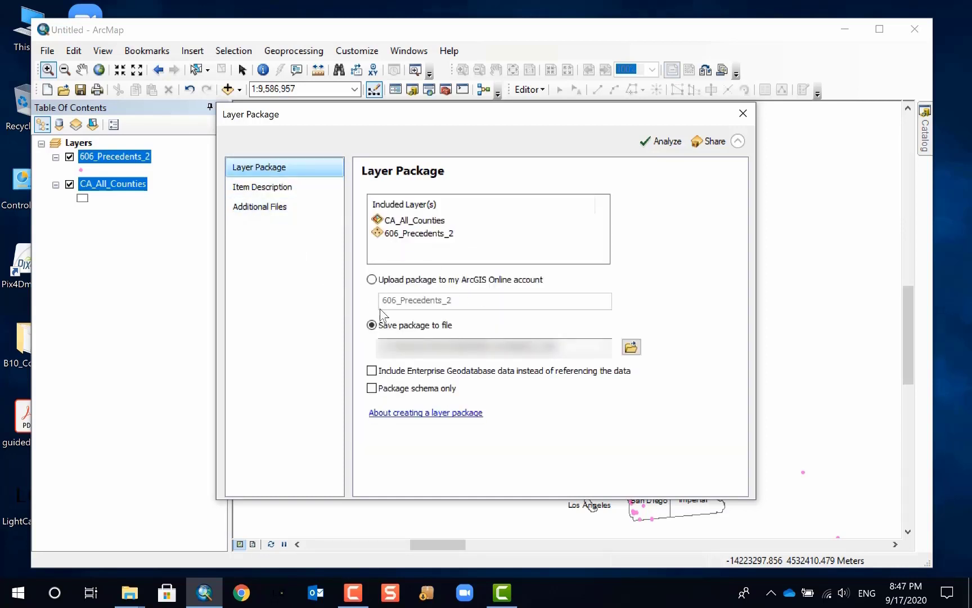
{"action": "left_click", "coordinate": [631, 347]}
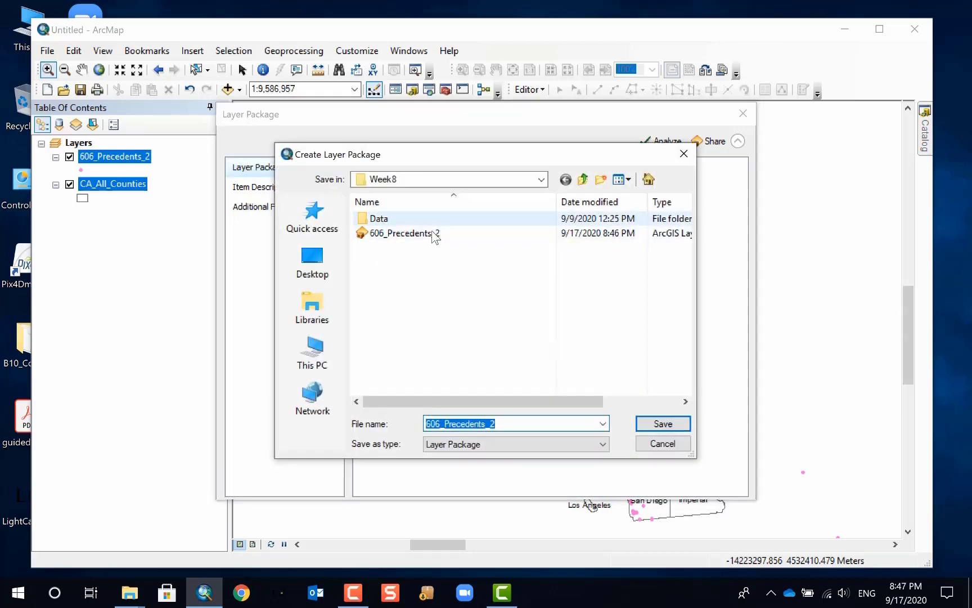
Step: Save the package file to the Desktop as 606_Precedents_2
{"action": "left_click", "coordinate": [306, 257]}
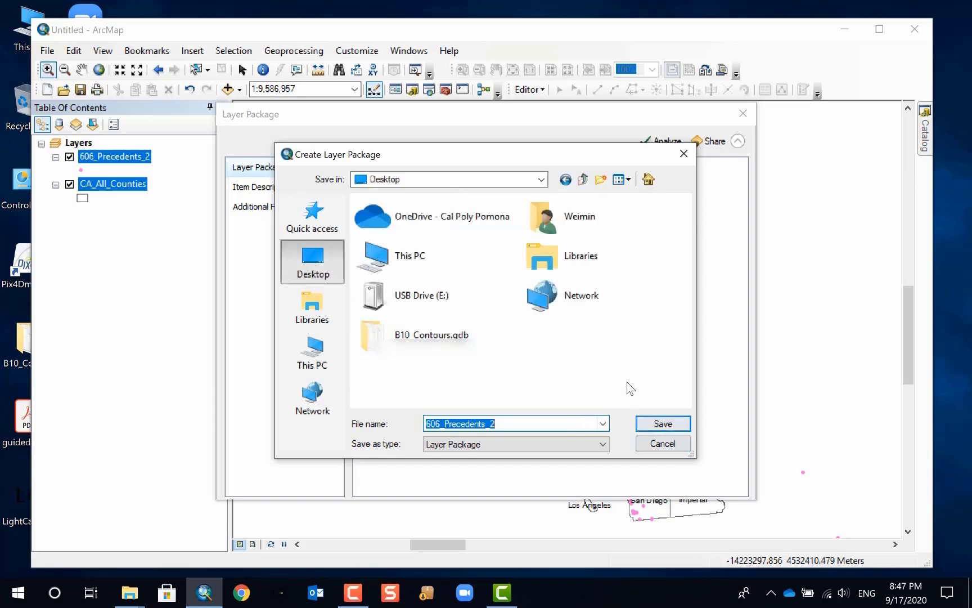
{"action": "left_click", "coordinate": [669, 426]}
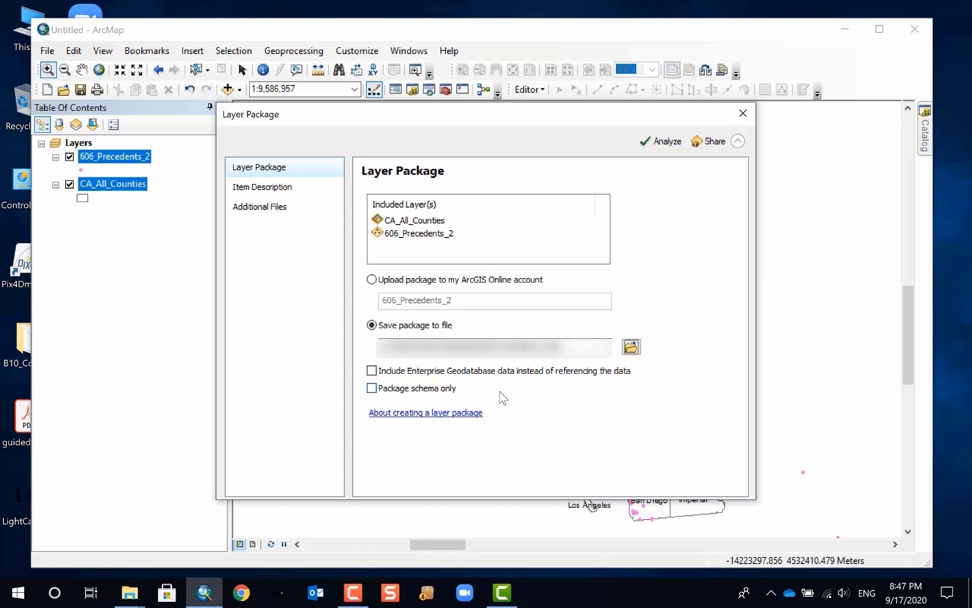
Step: Review the Item Description and Additional Files pages, then close the Layer Package dialog
{"action": "left_click", "coordinate": [278, 189]}
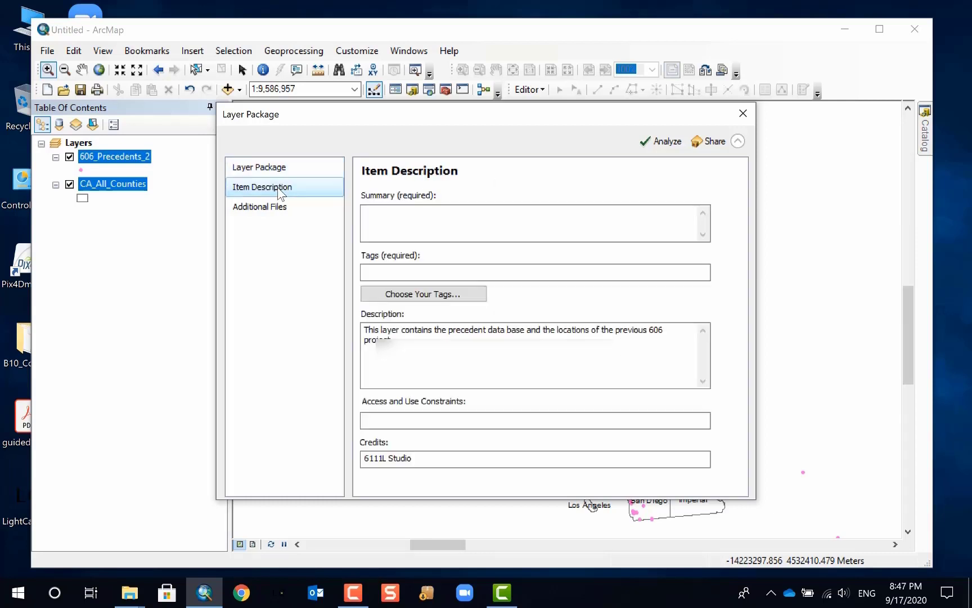
{"action": "left_click", "coordinate": [446, 227]}
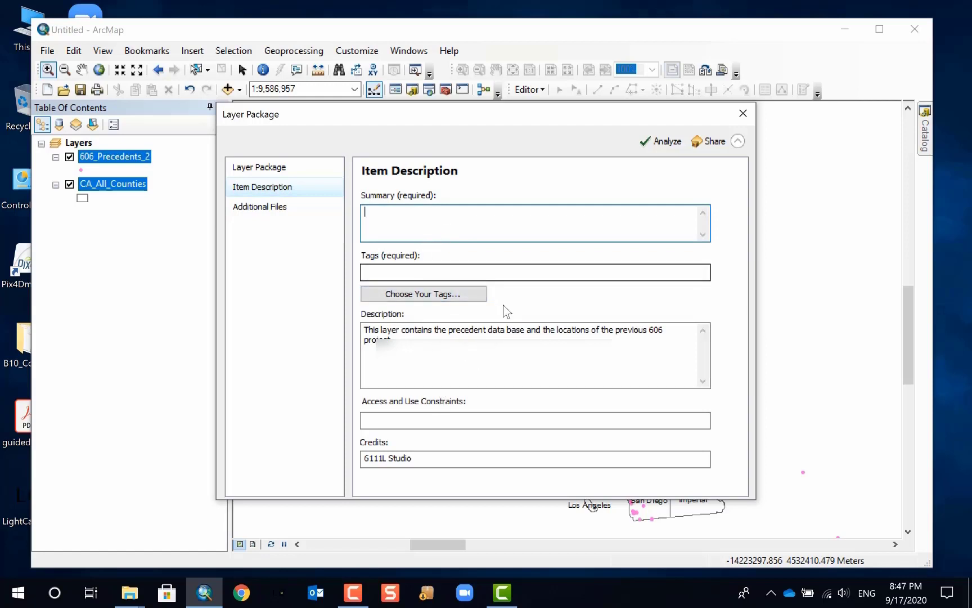
{"action": "left_click", "coordinate": [281, 169]}
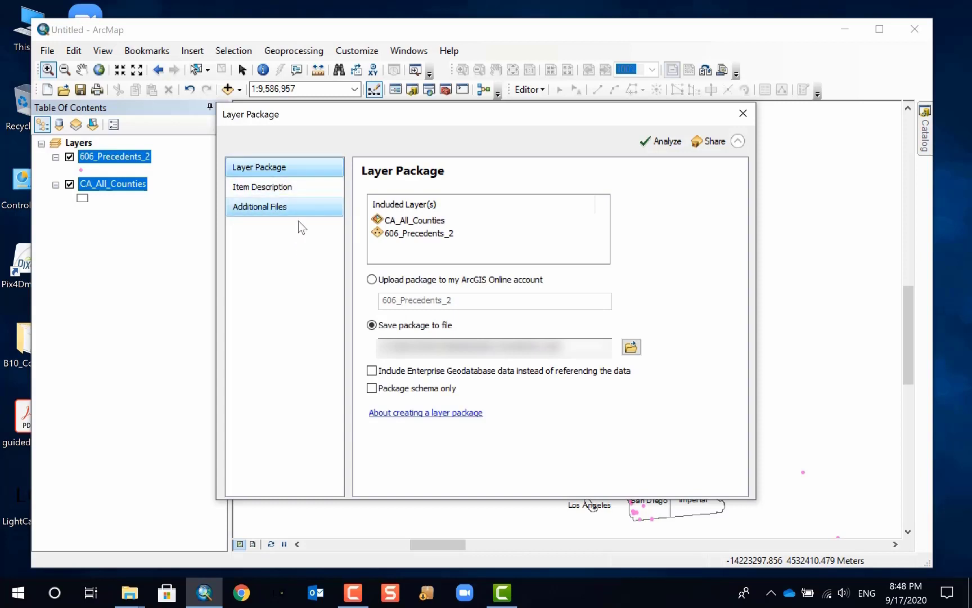
{"action": "left_click", "coordinate": [301, 189]}
{"action": "left_click", "coordinate": [285, 209]}
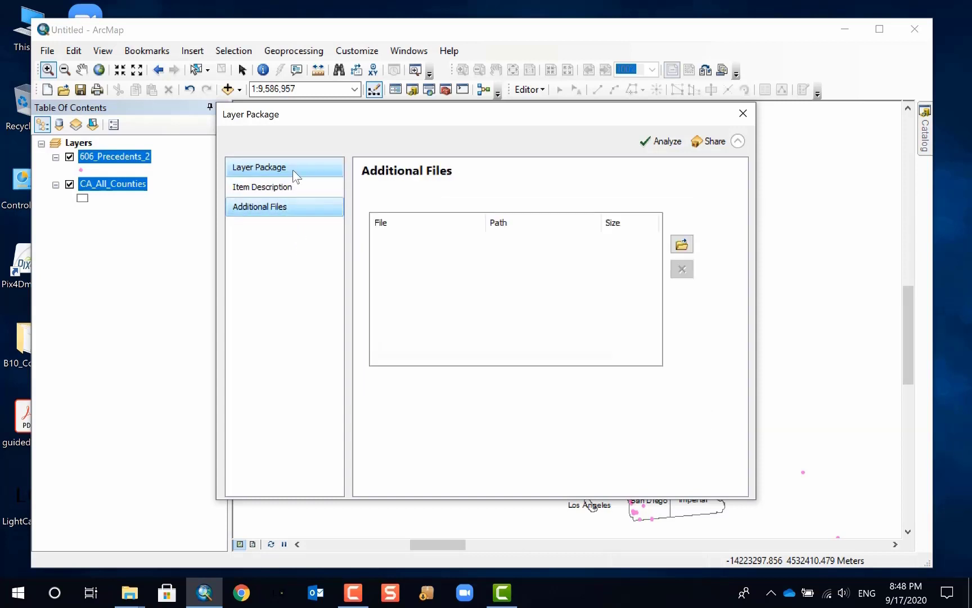
{"action": "left_click", "coordinate": [281, 168]}
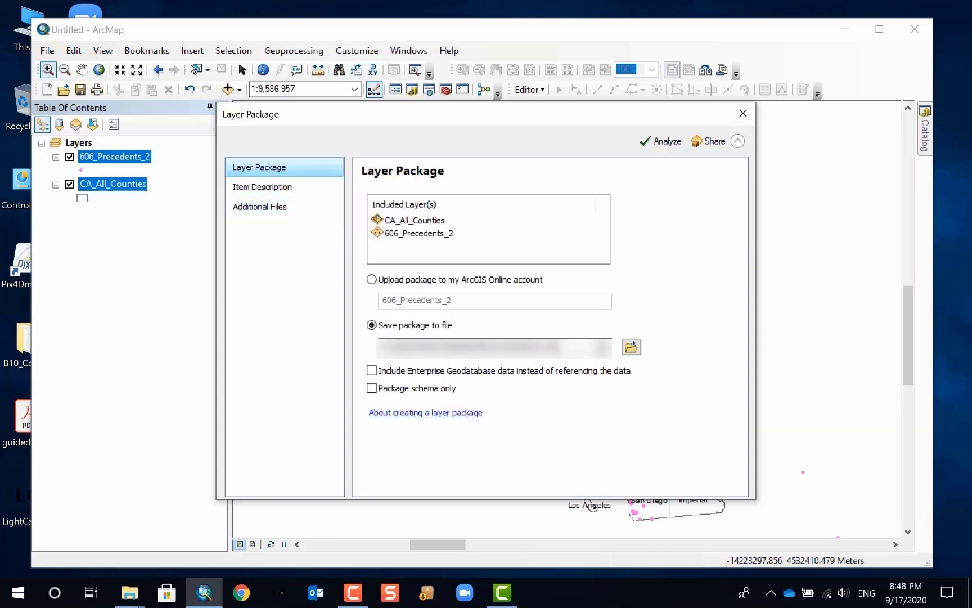
{"action": "left_click", "coordinate": [277, 190]}
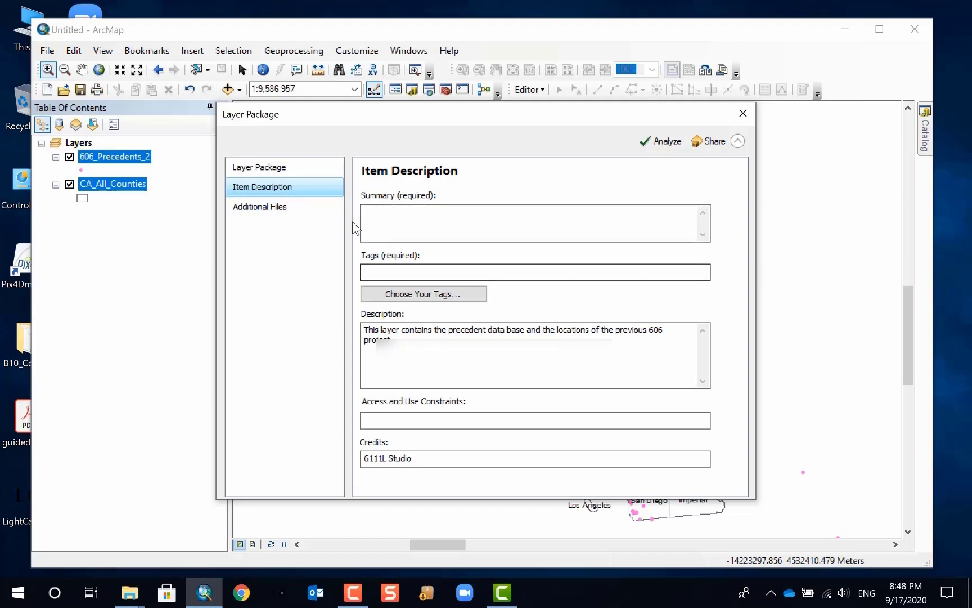
{"action": "left_click", "coordinate": [297, 167]}
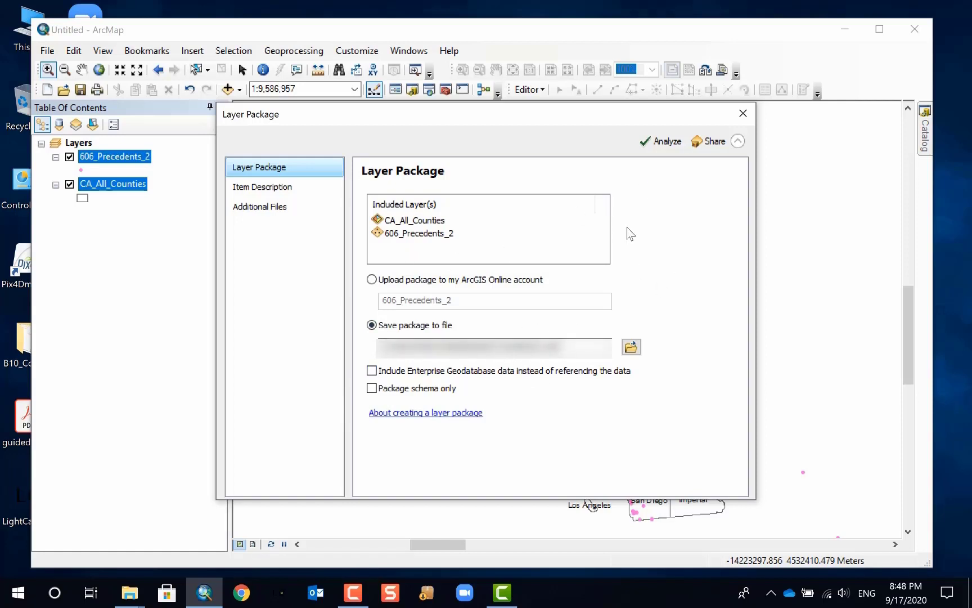
{"action": "left_click", "coordinate": [743, 113]}
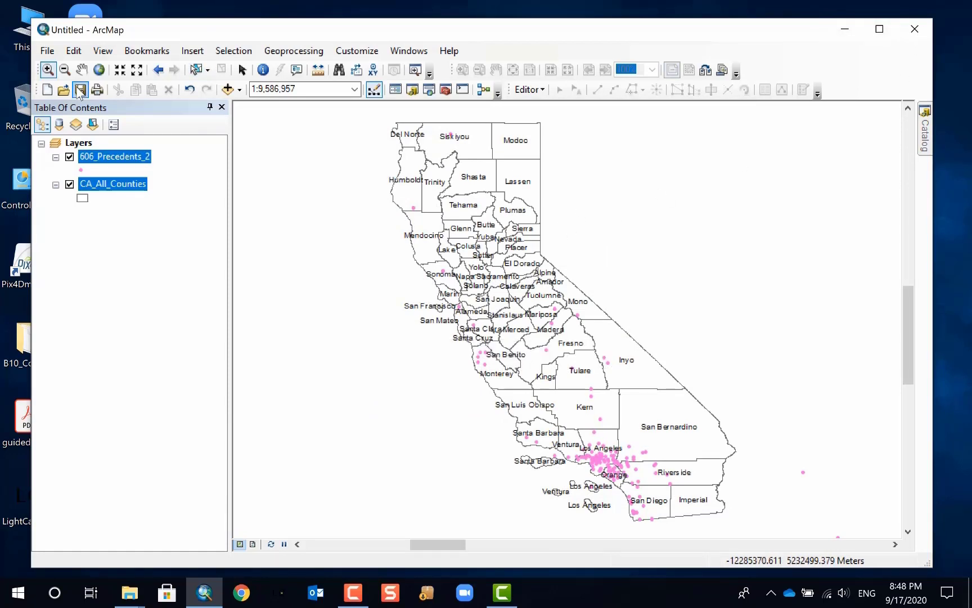
Step: Close ArcMap without saving and browse C:\Temp\LA3581\Week6, then back up to Temp
{"action": "left_click", "coordinate": [911, 28]}
{"action": "left_click", "coordinate": [472, 340]}
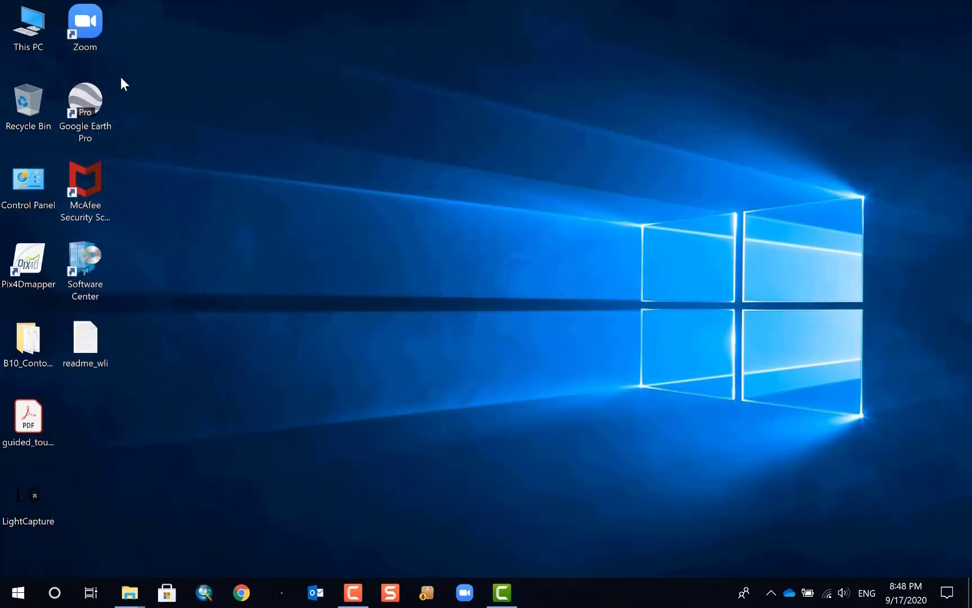
{"action": "double_click", "coordinate": [28, 25]}
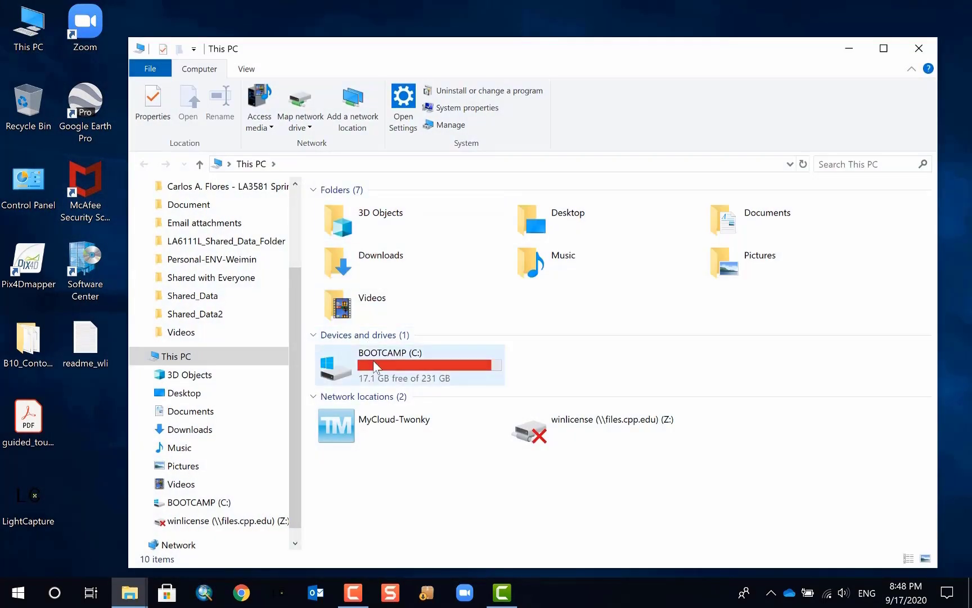
{"action": "double_click", "coordinate": [373, 360]}
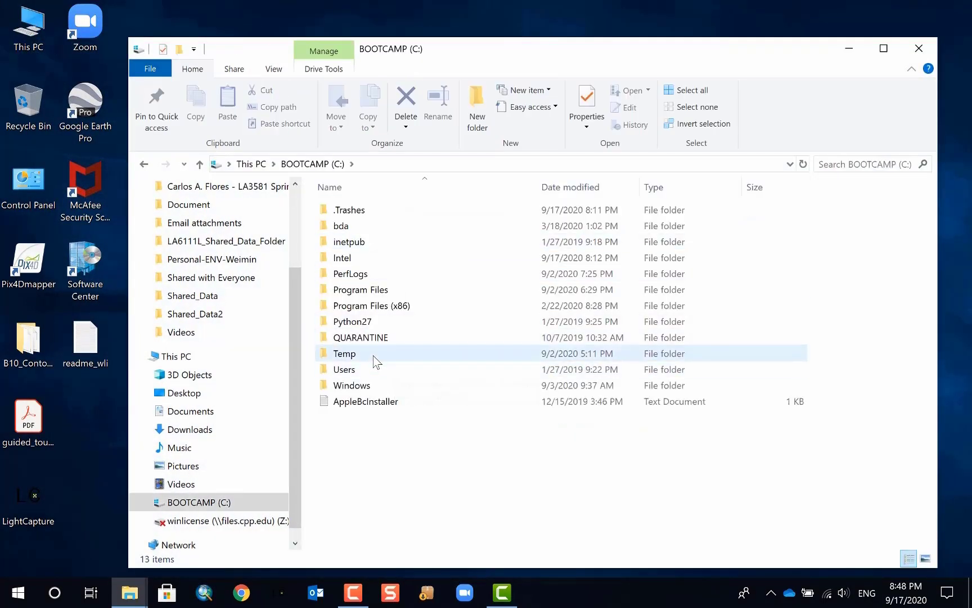
{"action": "double_click", "coordinate": [375, 356]}
{"action": "double_click", "coordinate": [394, 208]}
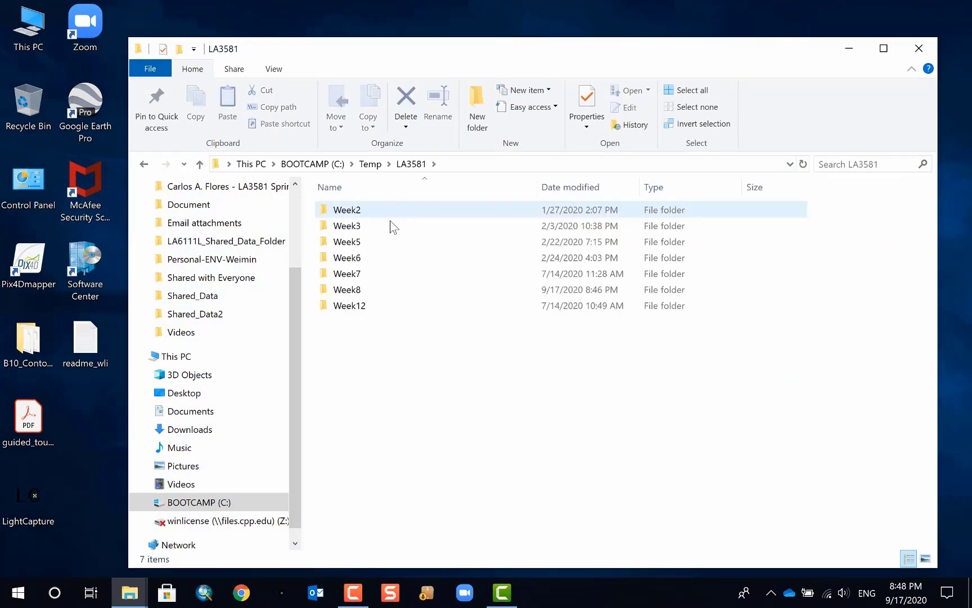
{"action": "double_click", "coordinate": [380, 257]}
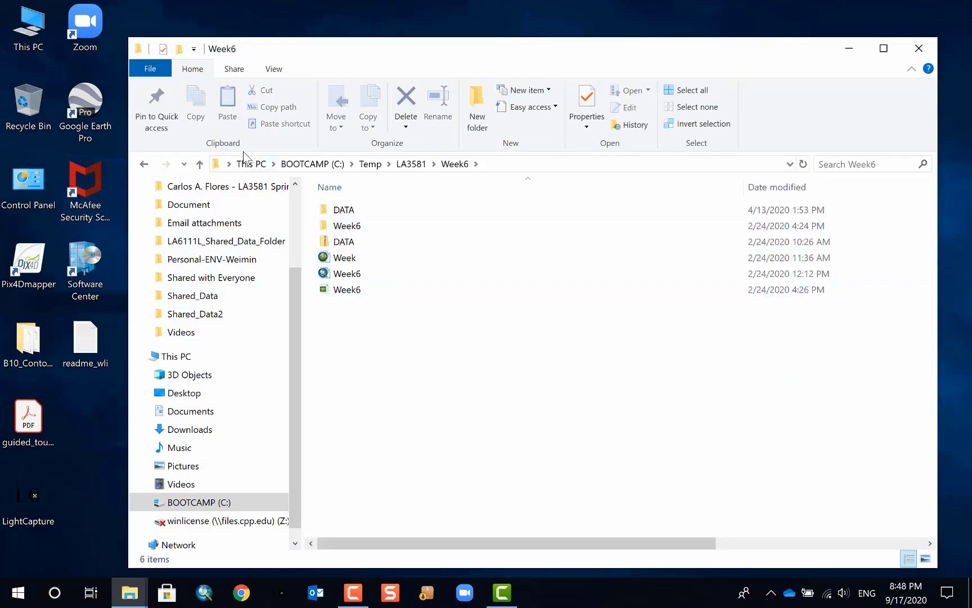
{"action": "left_click", "coordinate": [412, 163]}
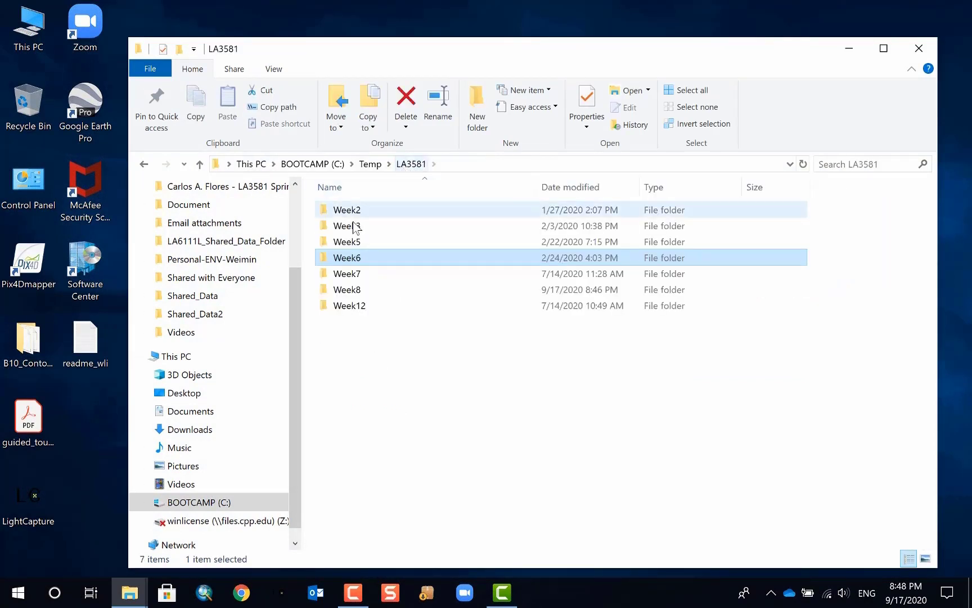
{"action": "left_click", "coordinate": [370, 164]}
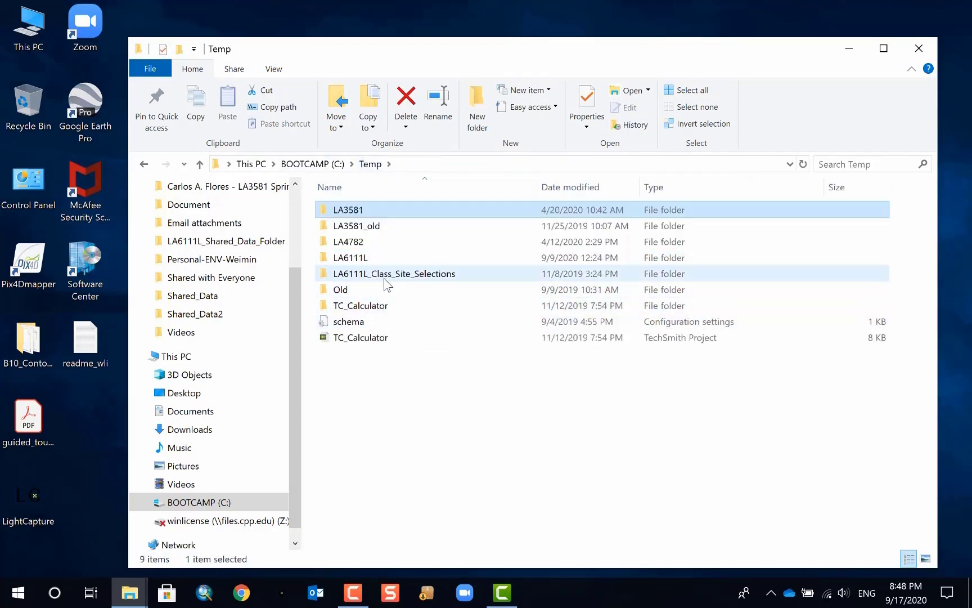
Step: Check the LA3581_old\Week6 folders, then return to Temp
{"action": "double_click", "coordinate": [394, 225]}
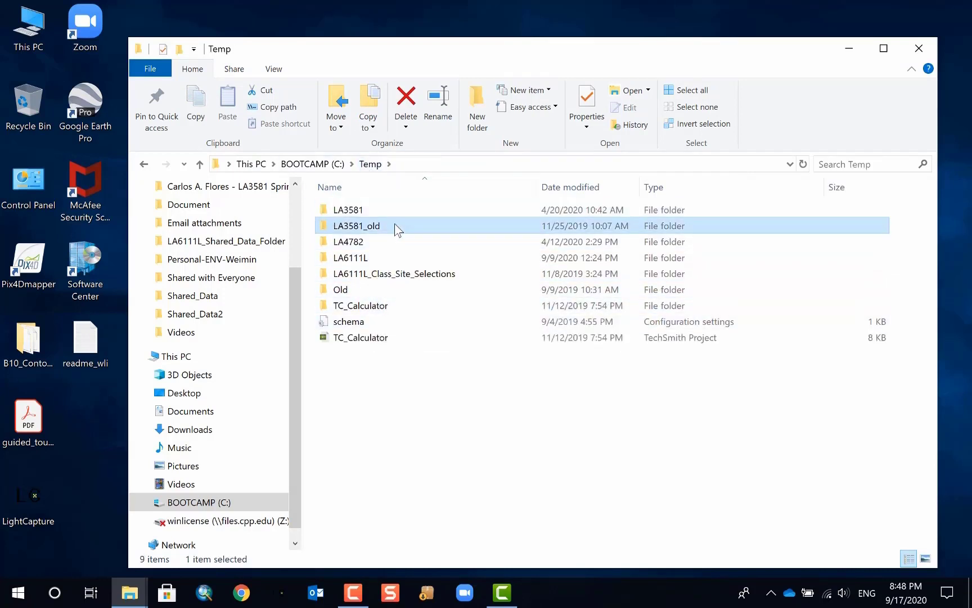
{"action": "double_click", "coordinate": [385, 243]}
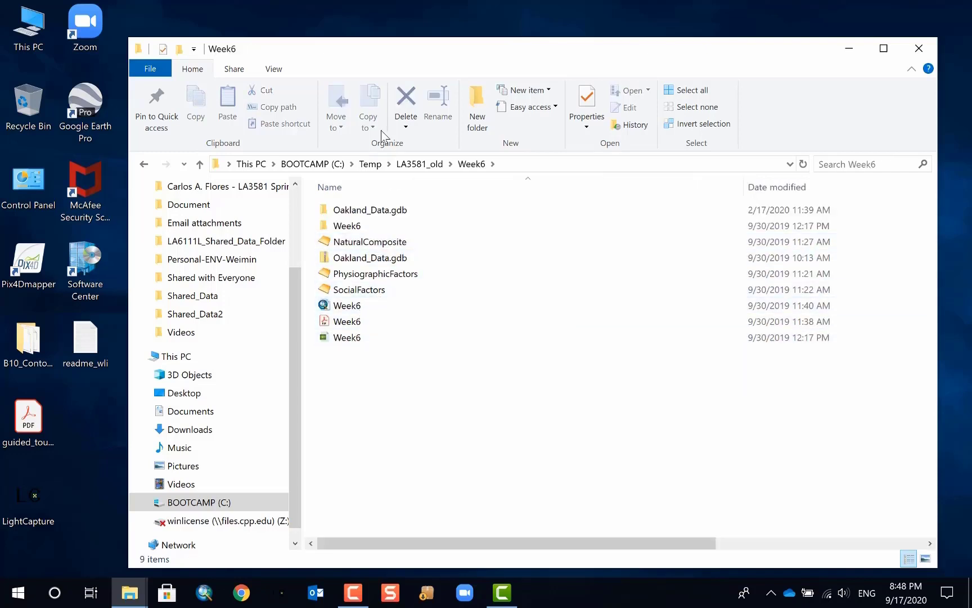
{"action": "double_click", "coordinate": [358, 227]}
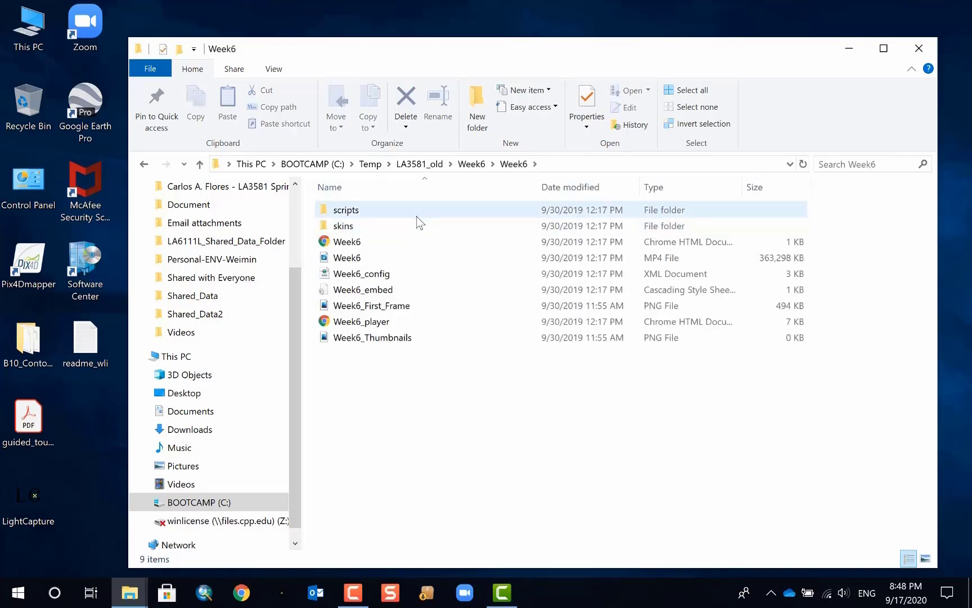
{"action": "left_click", "coordinate": [435, 163]}
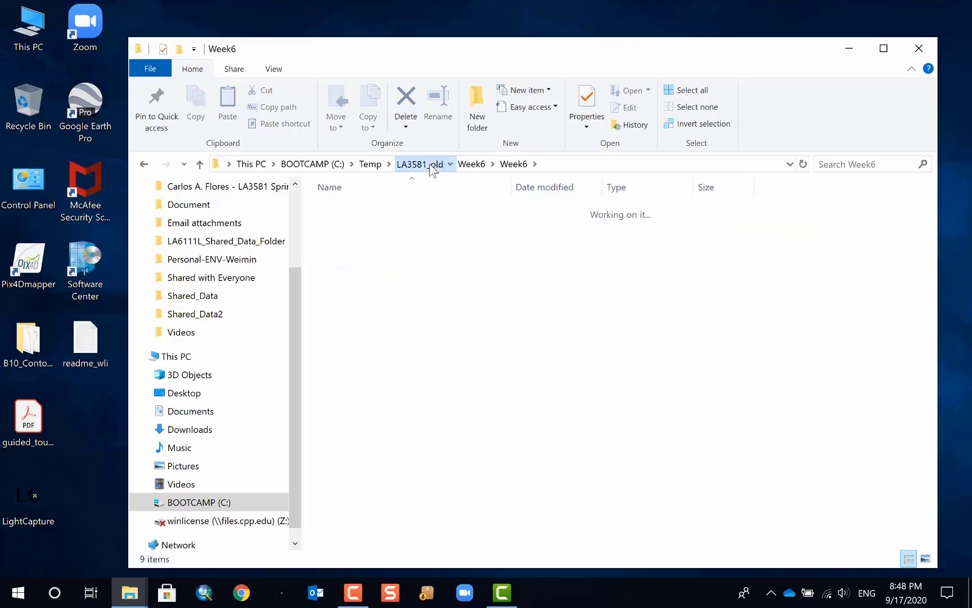
{"action": "left_click", "coordinate": [388, 164]}
{"action": "left_click", "coordinate": [371, 163]}
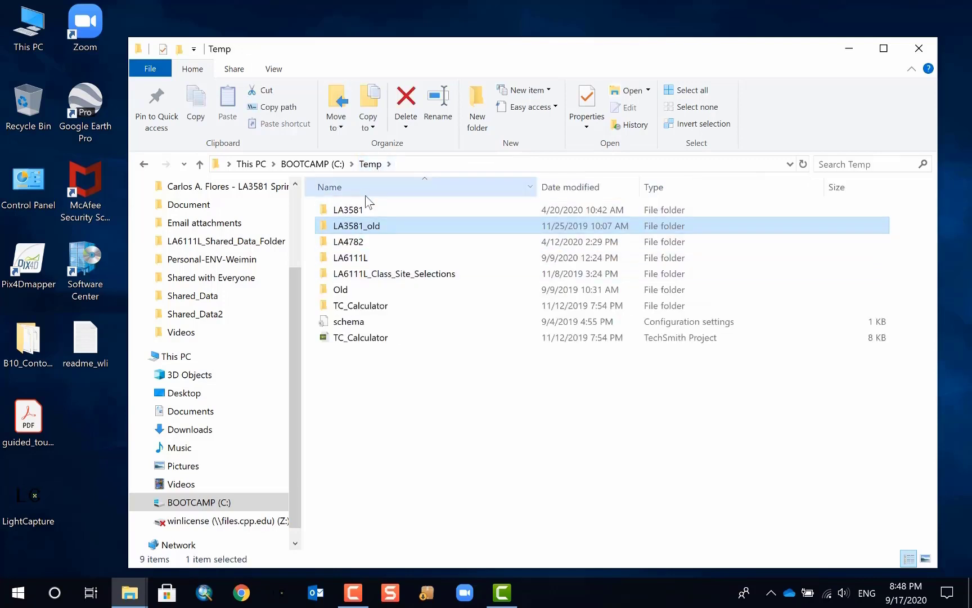
Step: Open LA3581\Week8 and select the 606_Precedents_2 layer package
{"action": "double_click", "coordinate": [380, 209]}
{"action": "double_click", "coordinate": [373, 292]}
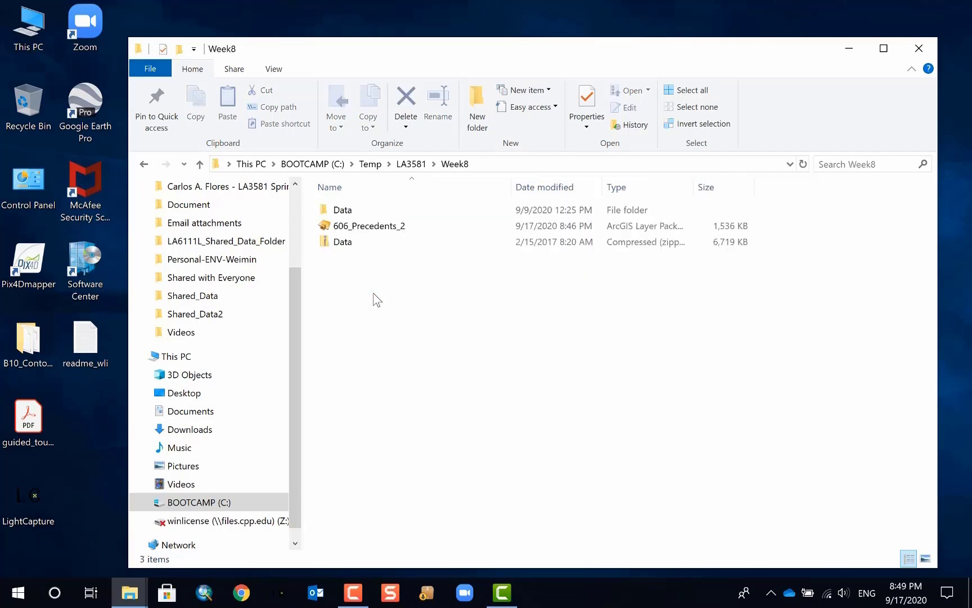
{"action": "left_click", "coordinate": [398, 225]}
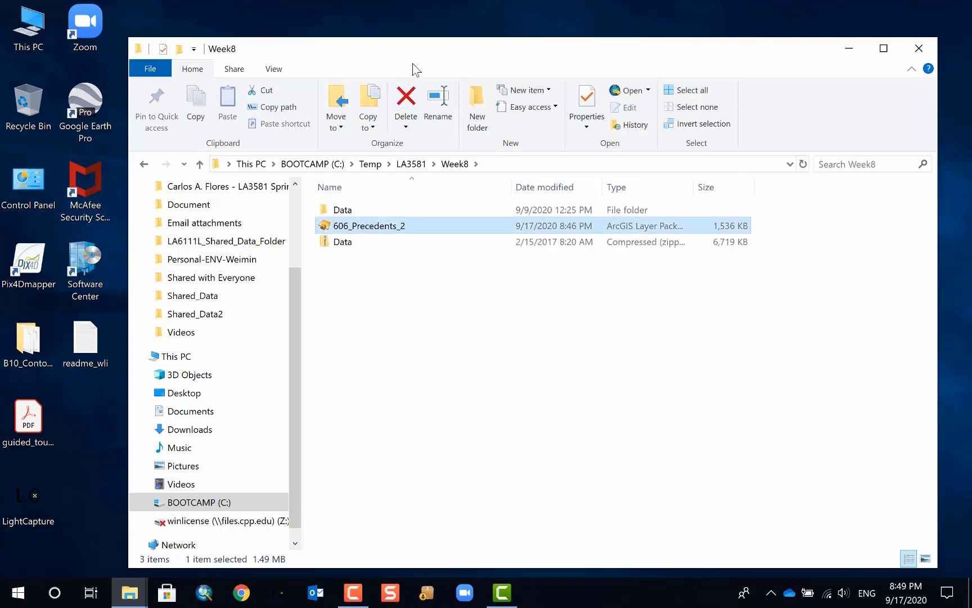
Step: Move the 606_Precedents_2 package from Week8 onto the desktop and close the Week8 window
{"action": "left_click_drag", "start_coordinate": [546, 58], "coordinate": [733, 85]}
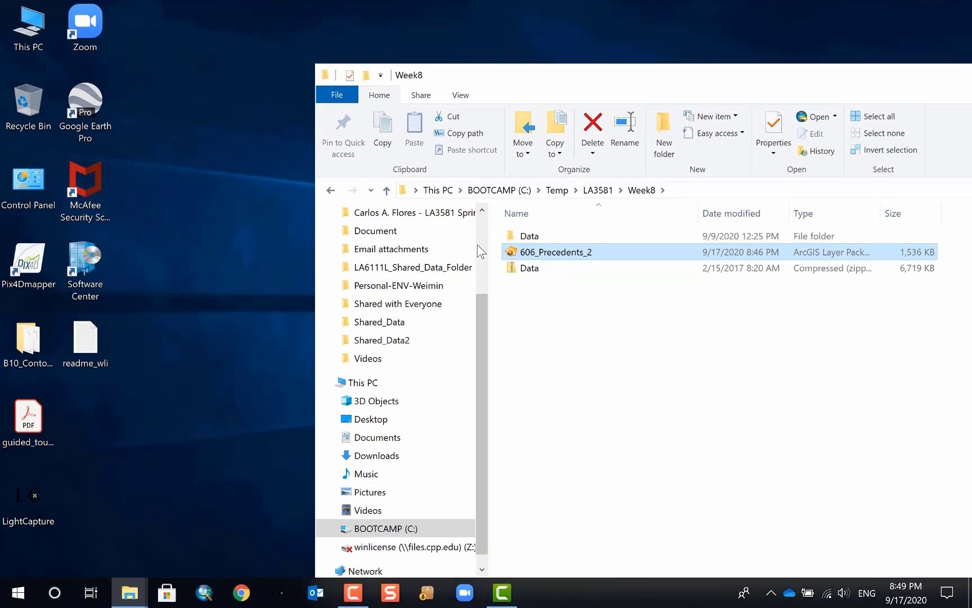
{"action": "left_click_drag", "start_coordinate": [550, 255], "coordinate": [178, 475]}
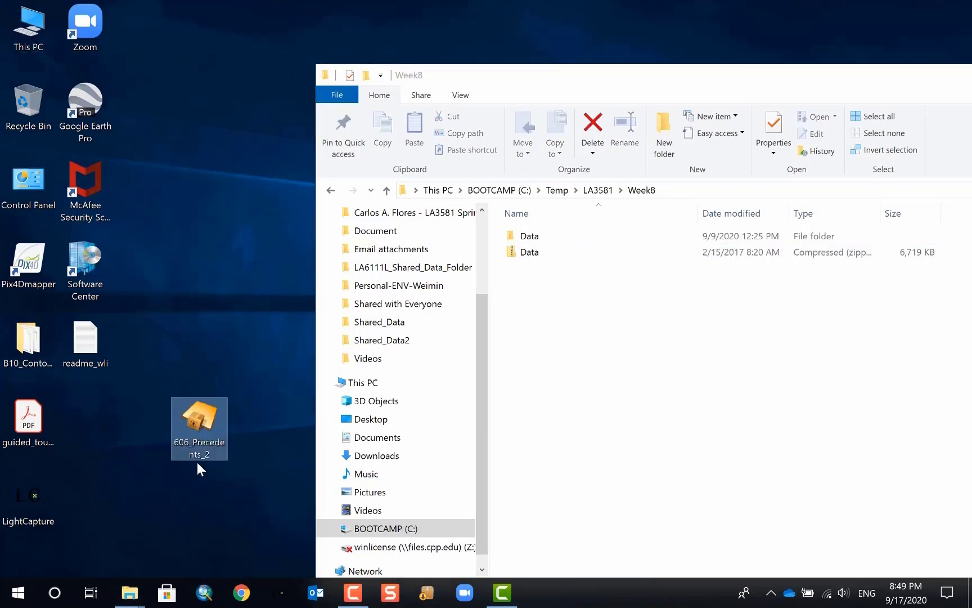
{"action": "left_click_drag", "start_coordinate": [668, 84], "coordinate": [345, 89]}
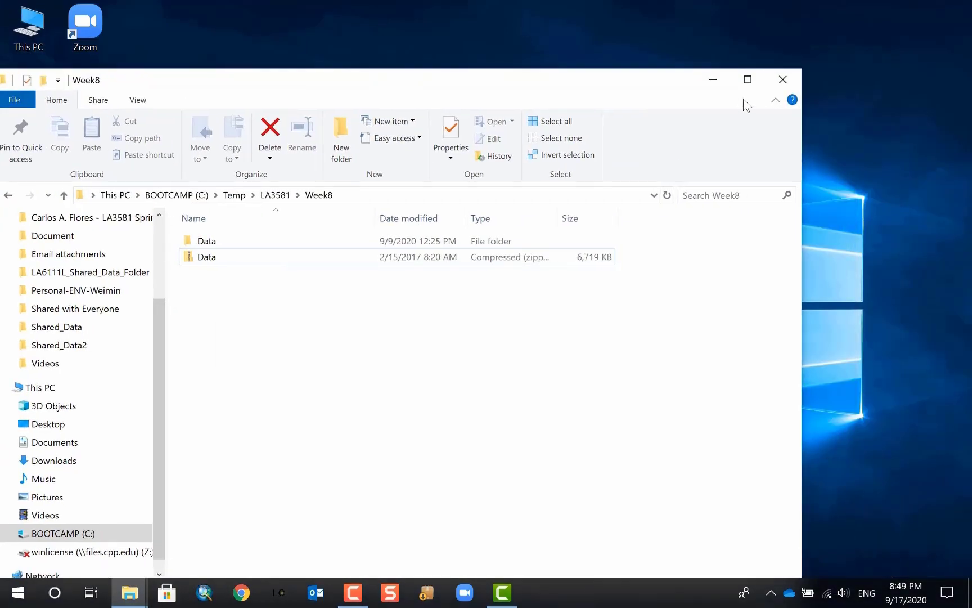
{"action": "left_click", "coordinate": [787, 88]}
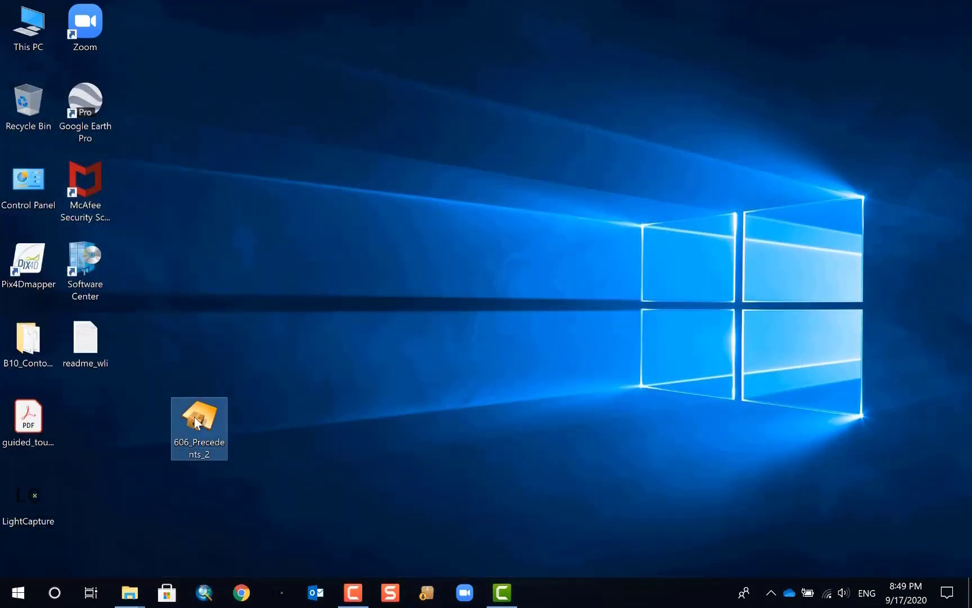
{"action": "left_click_drag", "start_coordinate": [197, 423], "coordinate": [463, 248]}
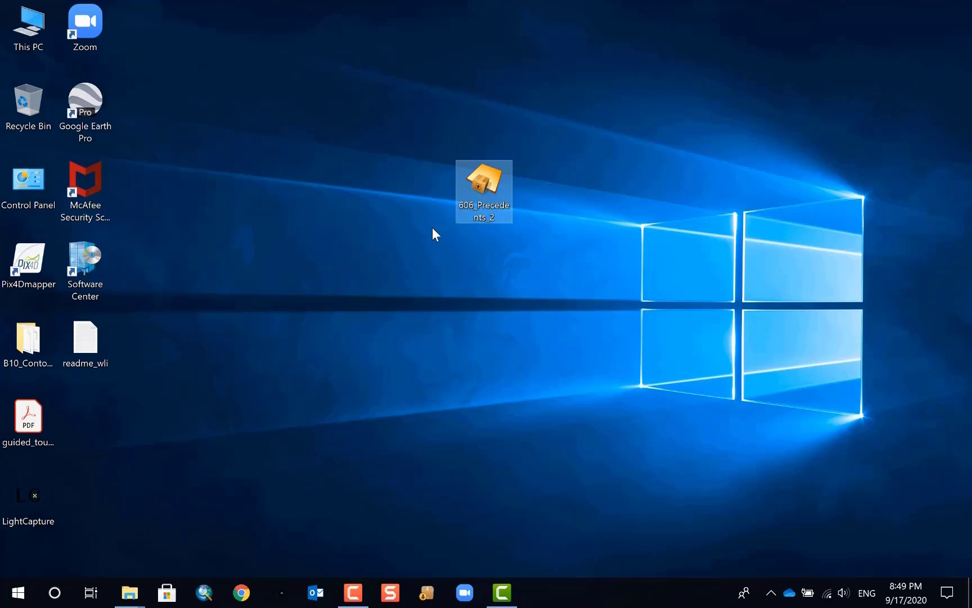
Step: Open the desktop 606_Precedents_2 package in ArcMap past the coordinate warning, zoom out, then exit without saving
{"action": "double_click", "coordinate": [482, 191]}
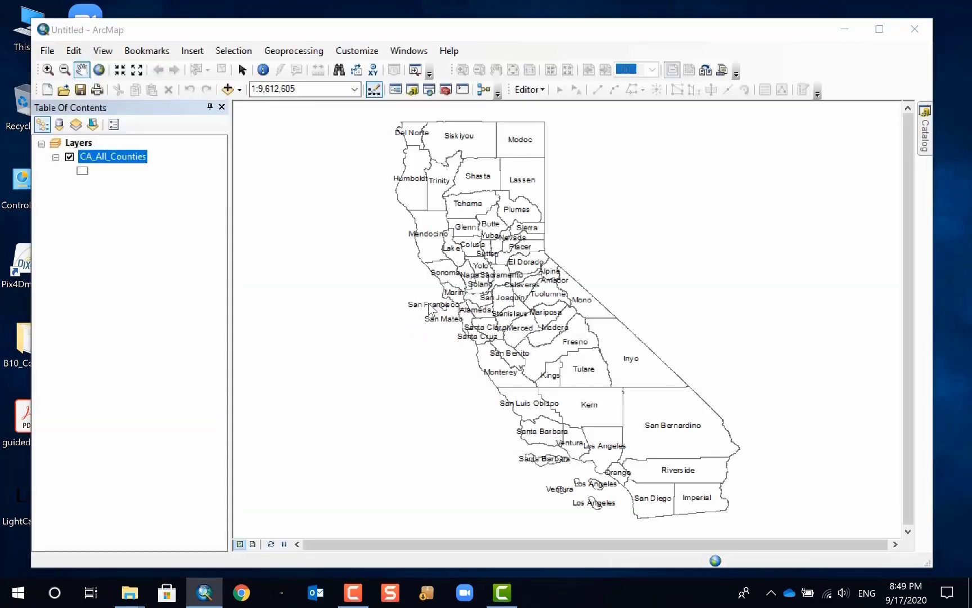
{"action": "left_click", "coordinate": [623, 433]}
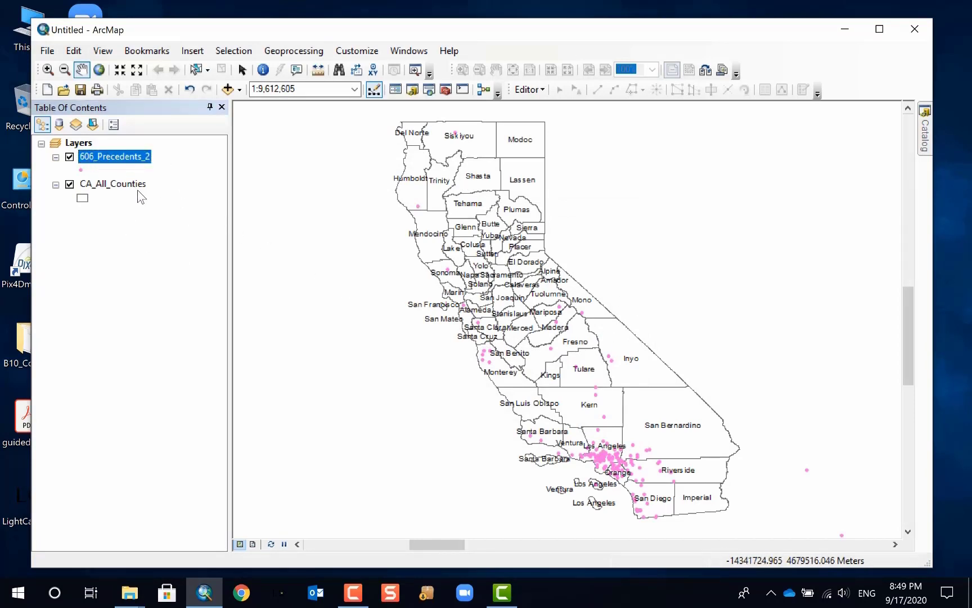
{"action": "scroll", "coordinate": [651, 401], "scroll_direction": "up", "scroll_amount": 1}
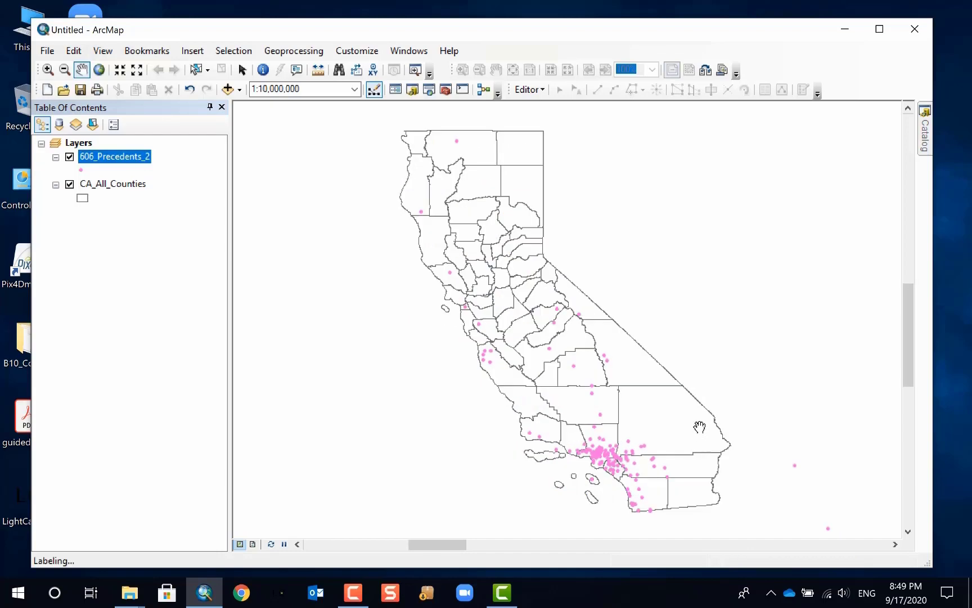
{"action": "scroll", "coordinate": [573, 468], "scroll_direction": "up", "scroll_amount": 1}
{"action": "scroll", "coordinate": [572, 468], "scroll_direction": "up", "scroll_amount": 1}
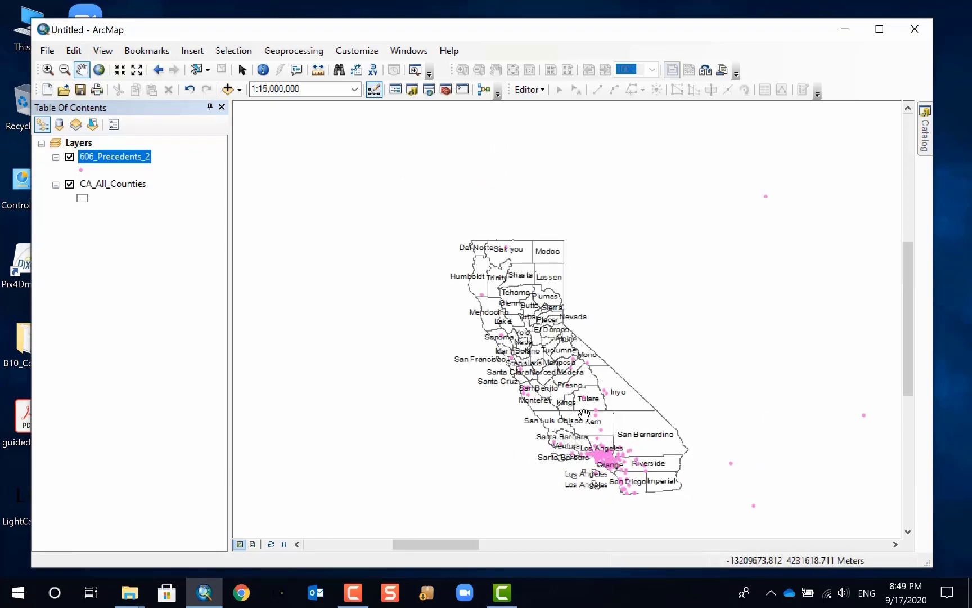
{"action": "left_click", "coordinate": [915, 31]}
{"action": "left_click", "coordinate": [486, 332]}
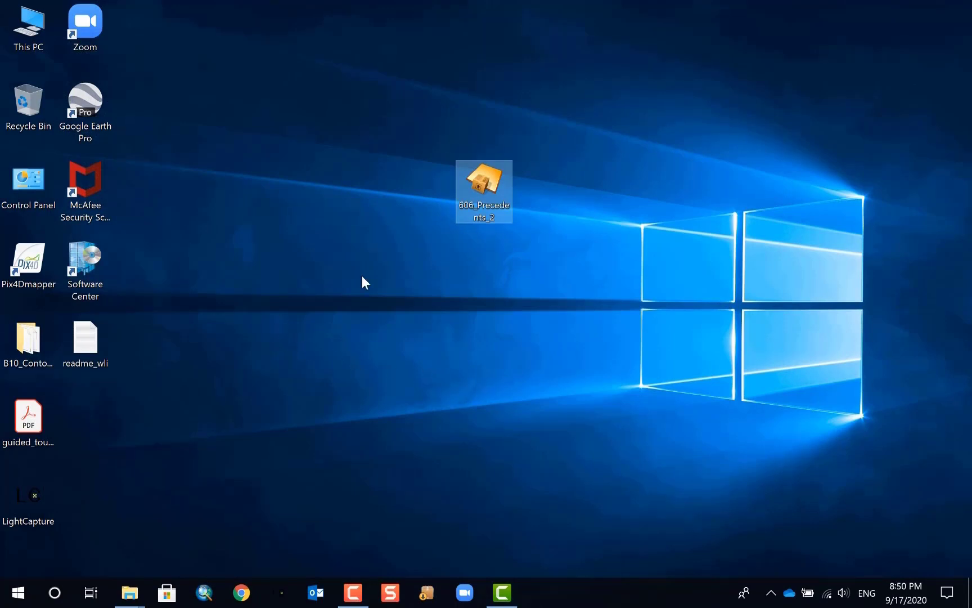
Step: Extract the 606_Precedents_2 package with 7-Zip into a 606_Precedents_2 desktop folder and open it
{"action": "right_click", "coordinate": [482, 181]}
{"action": "mouse_move", "coordinate": [558, 225]}
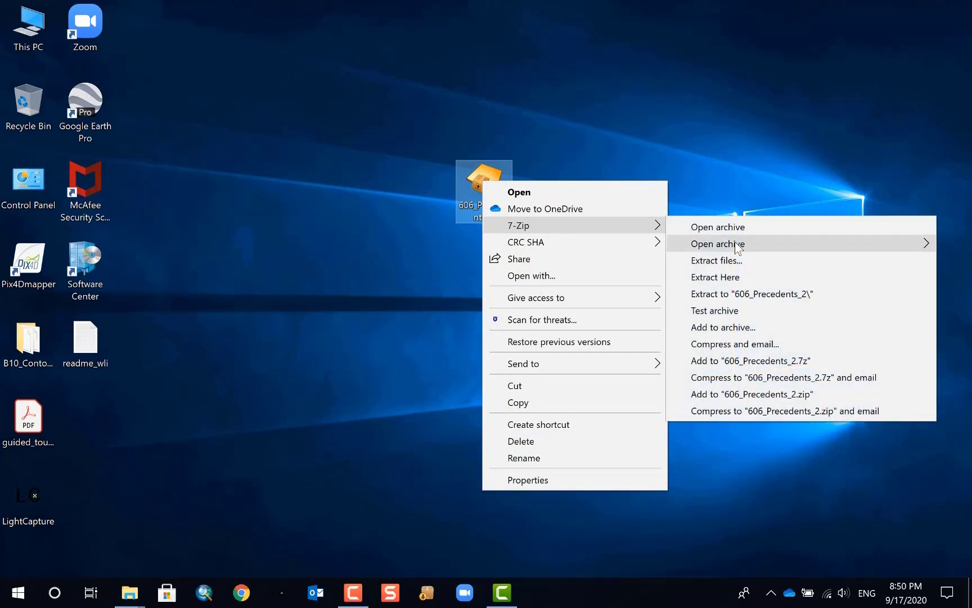
{"action": "left_click", "coordinate": [780, 297]}
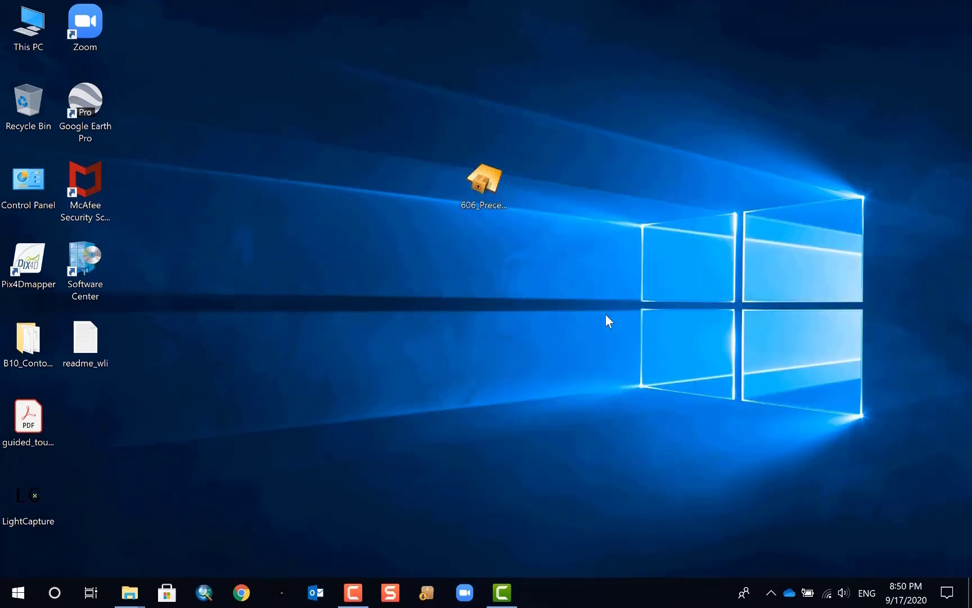
{"action": "double_click", "coordinate": [81, 420]}
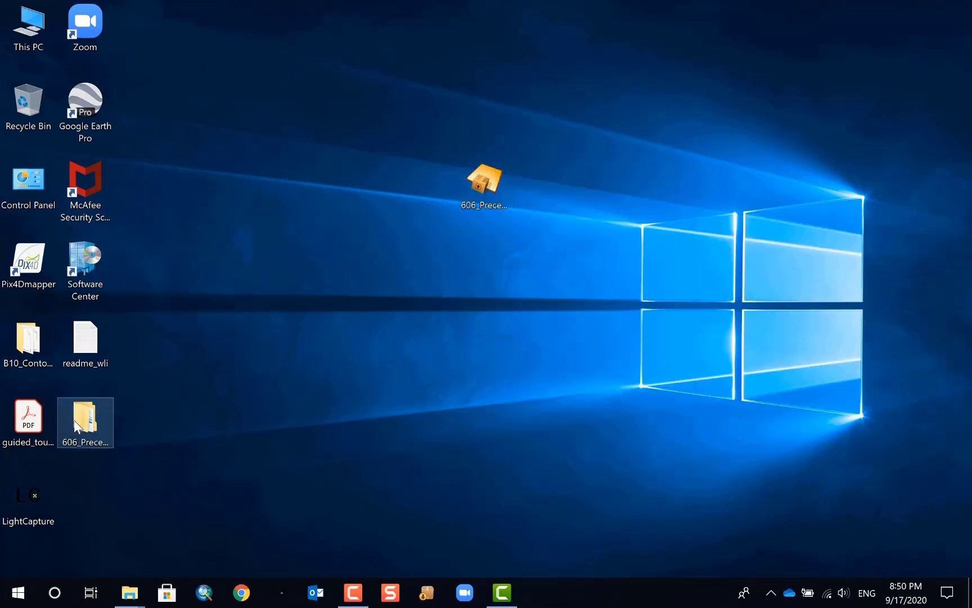
Step: Look inside the extracted package's v106 and esriinfo subfolders
{"action": "left_click_drag", "start_coordinate": [358, 61], "coordinate": [658, 74]}
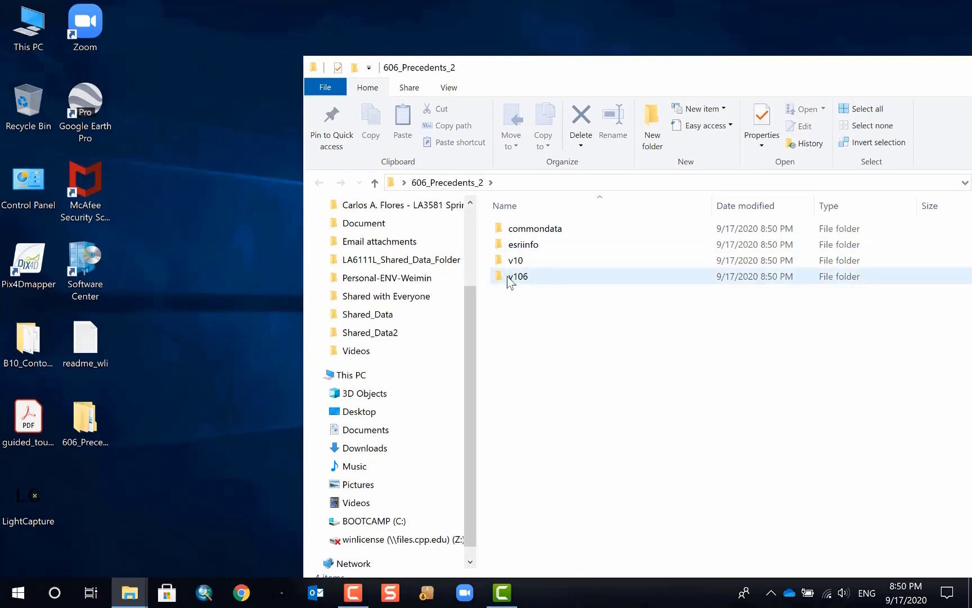
{"action": "left_click", "coordinate": [524, 278]}
{"action": "double_click", "coordinate": [525, 279]}
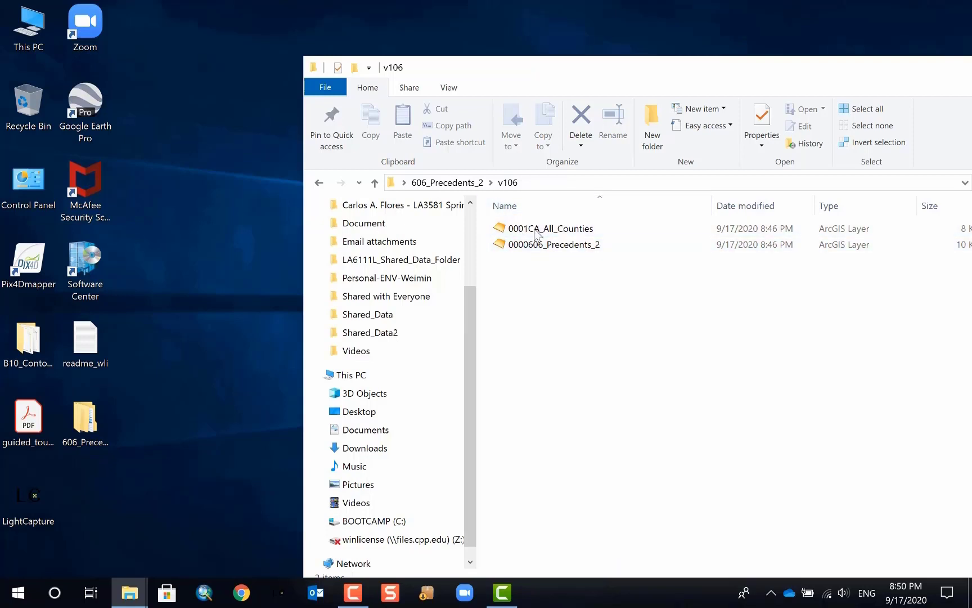
{"action": "left_click", "coordinate": [481, 184]}
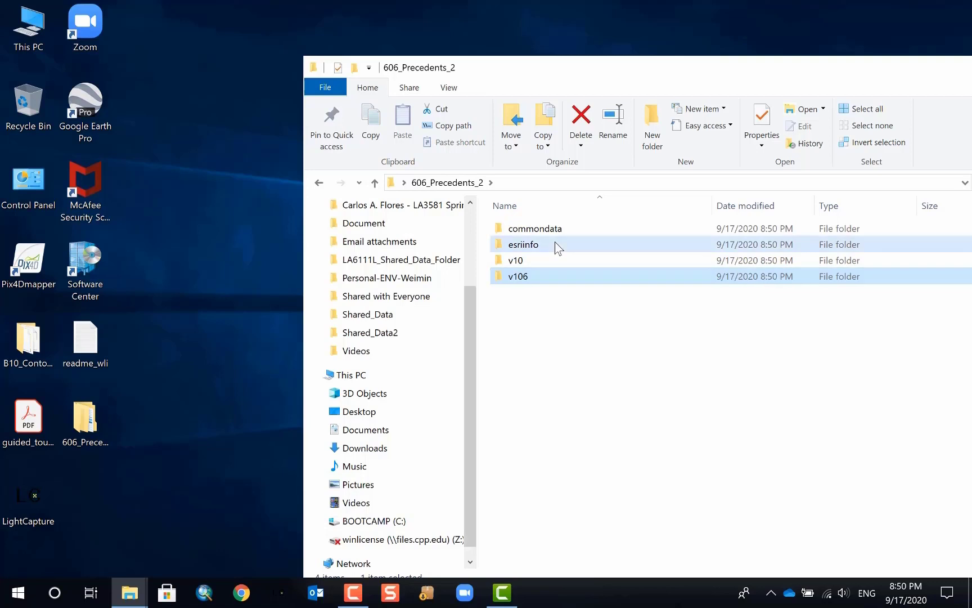
{"action": "double_click", "coordinate": [554, 242]}
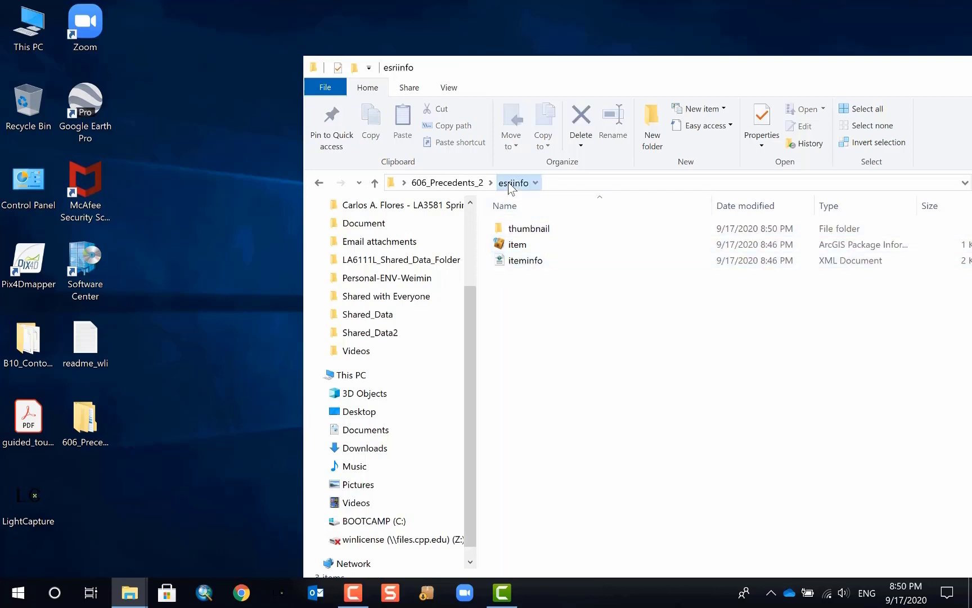
{"action": "left_click", "coordinate": [478, 186]}
Step: Find readme_wli in commondata\userdata, then close the folder window
{"action": "double_click", "coordinate": [560, 231]}
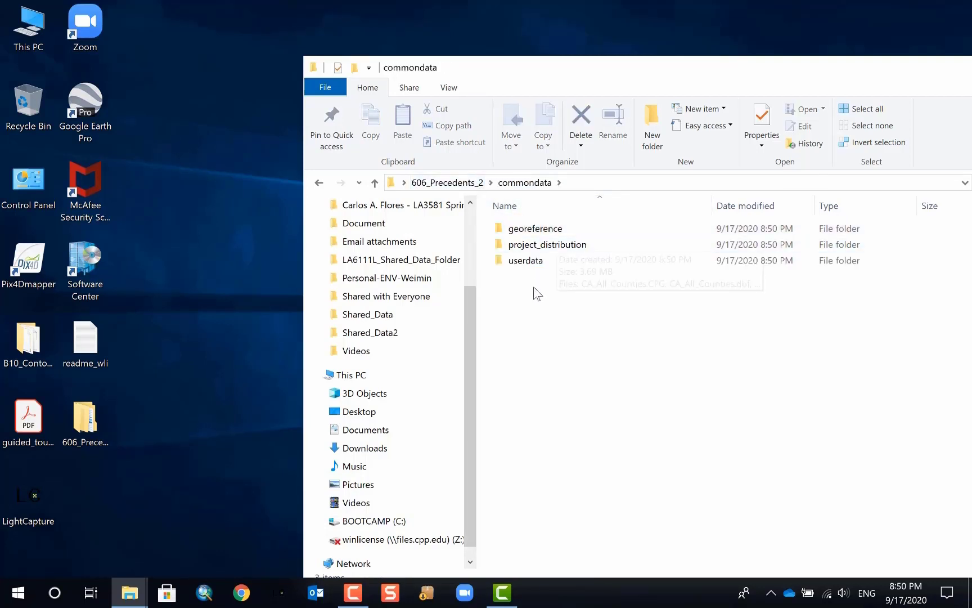
{"action": "double_click", "coordinate": [543, 259]}
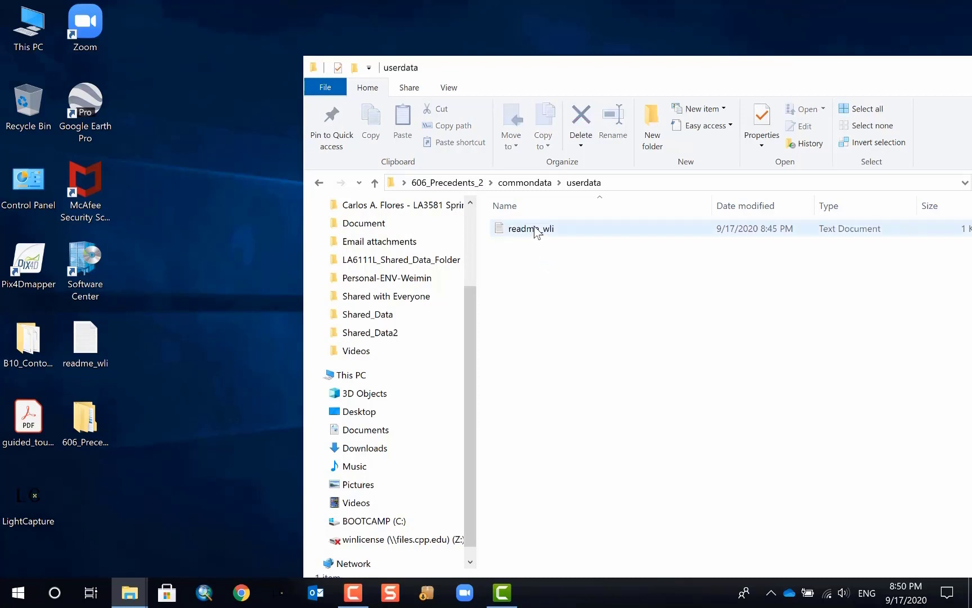
{"action": "left_click", "coordinate": [479, 182]}
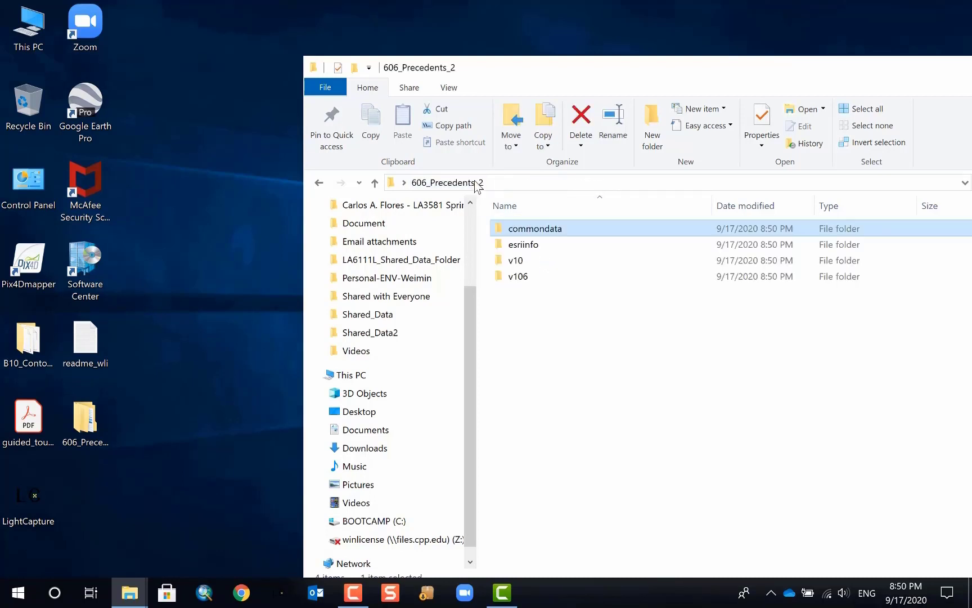
{"action": "double_click", "coordinate": [570, 228]}
{"action": "left_click", "coordinate": [543, 259]}
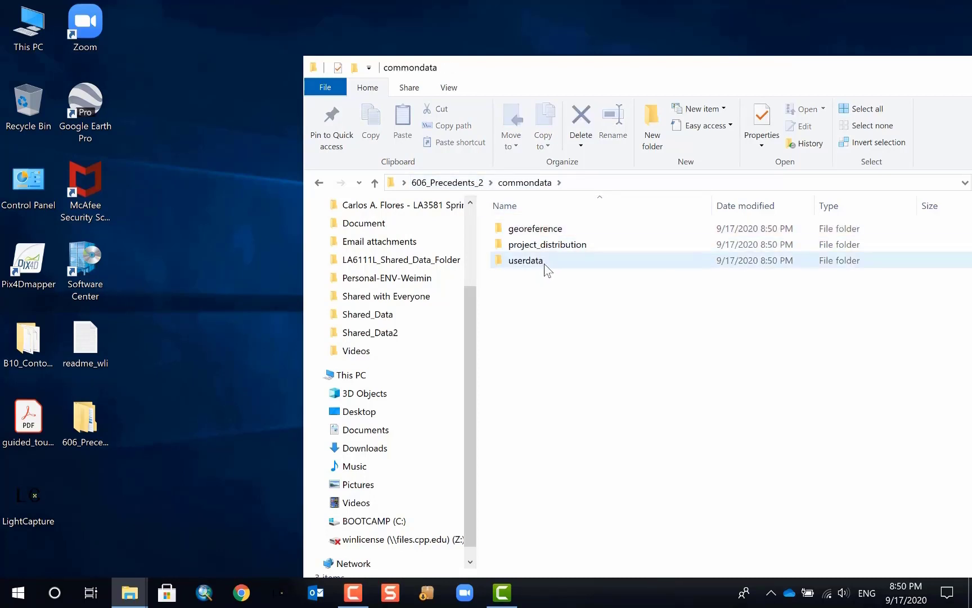
{"action": "double_click", "coordinate": [543, 259]}
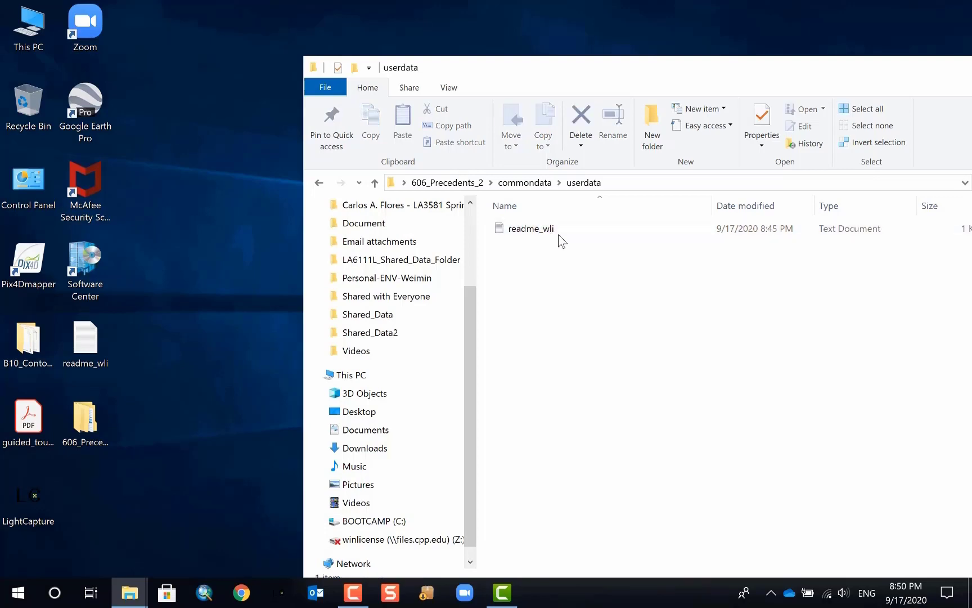
{"action": "left_click_drag", "start_coordinate": [794, 65], "coordinate": [613, 85]}
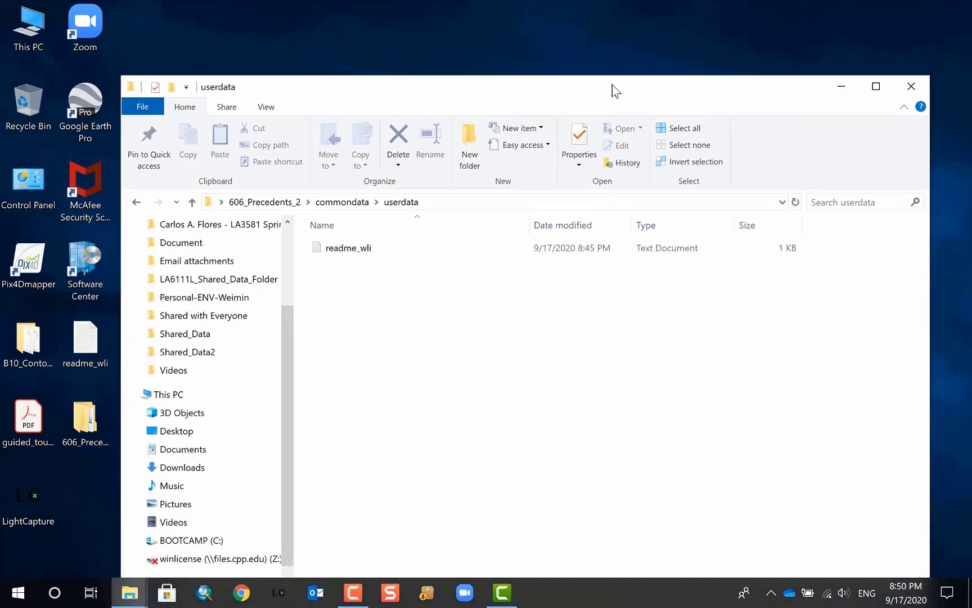
{"action": "left_click", "coordinate": [911, 88]}
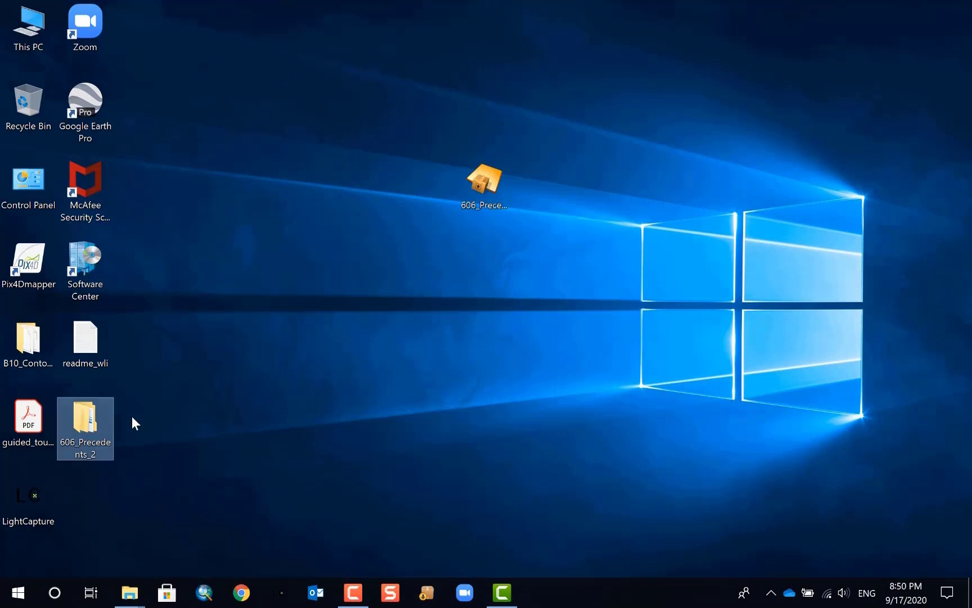
{"action": "left_click", "coordinate": [412, 329]}
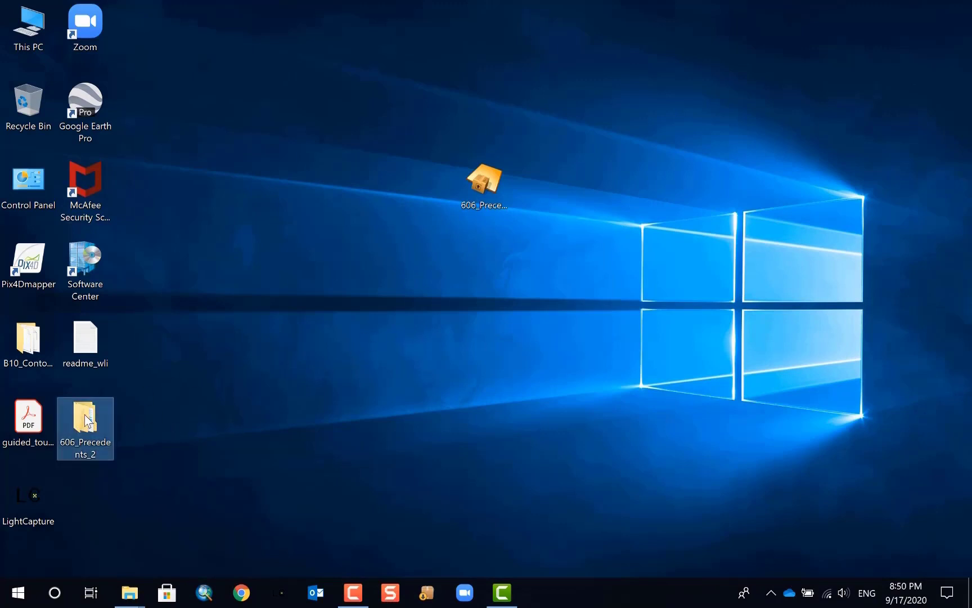